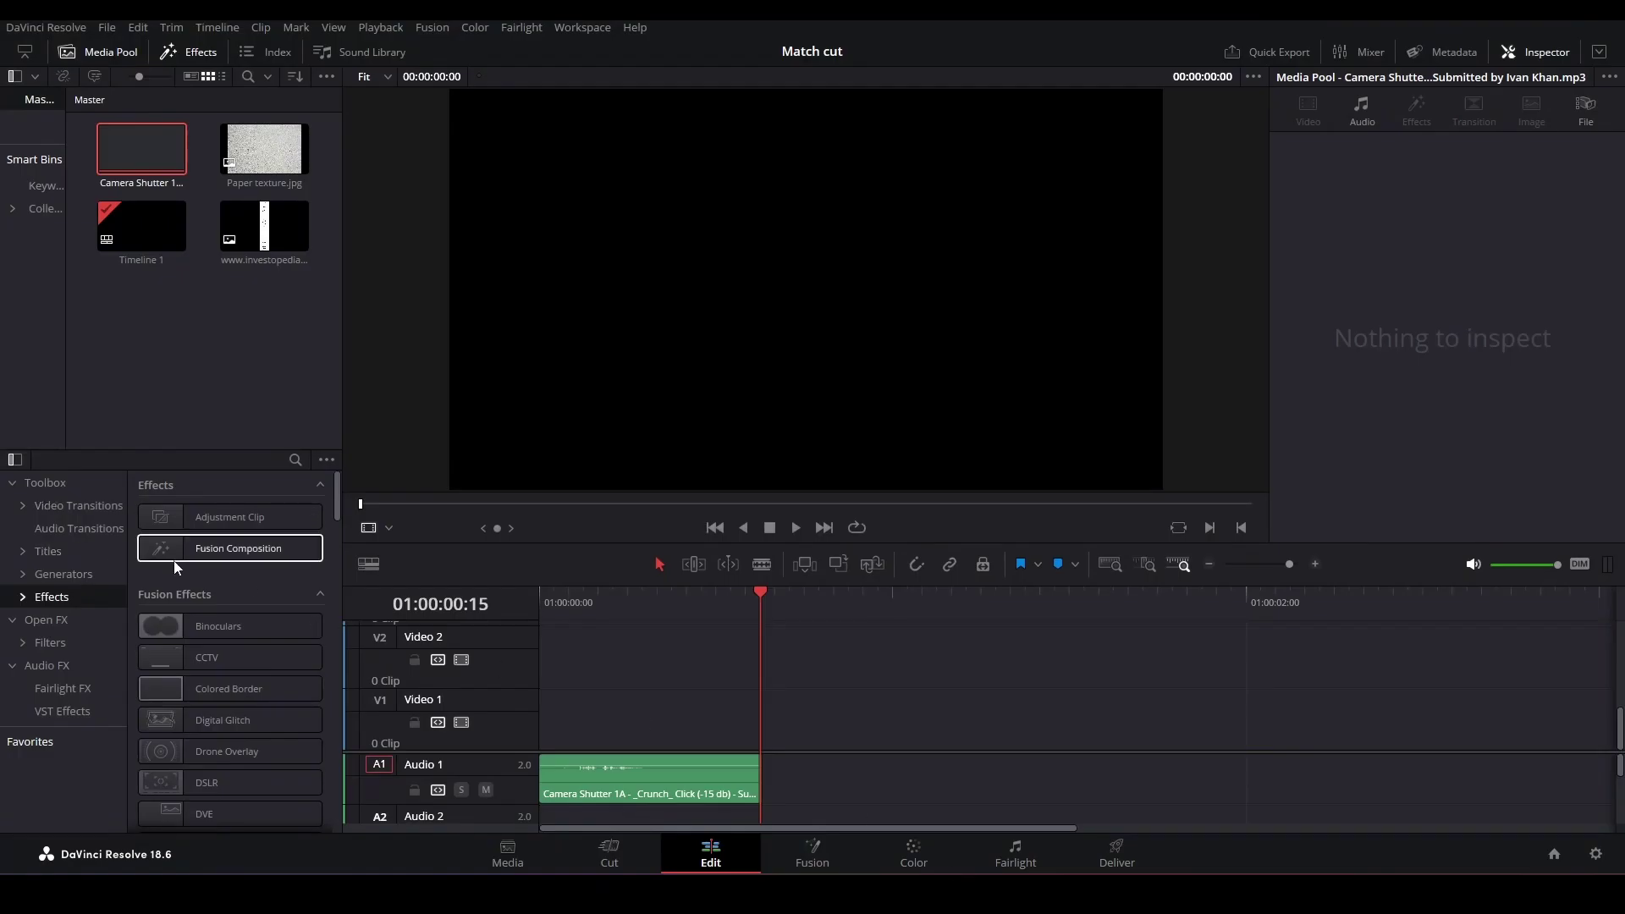
Preview the Camera Shutter clip at the start of Audio 1, then return the playhead to 00:00
left_click_drag(760, 593, 554, 767)
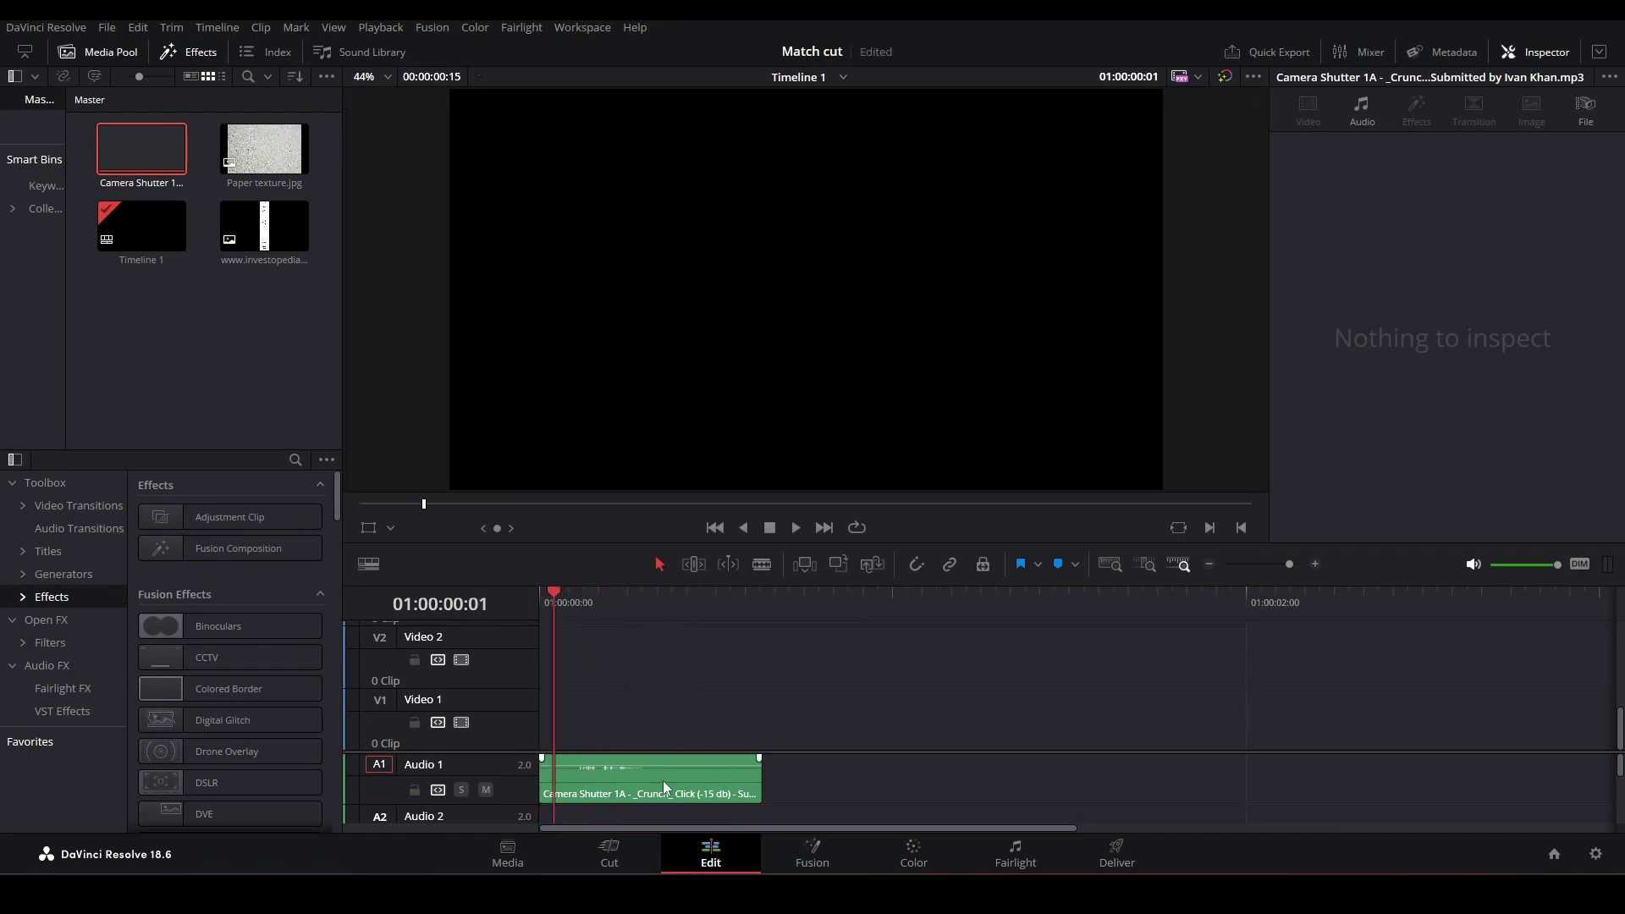
left_click(796, 527)
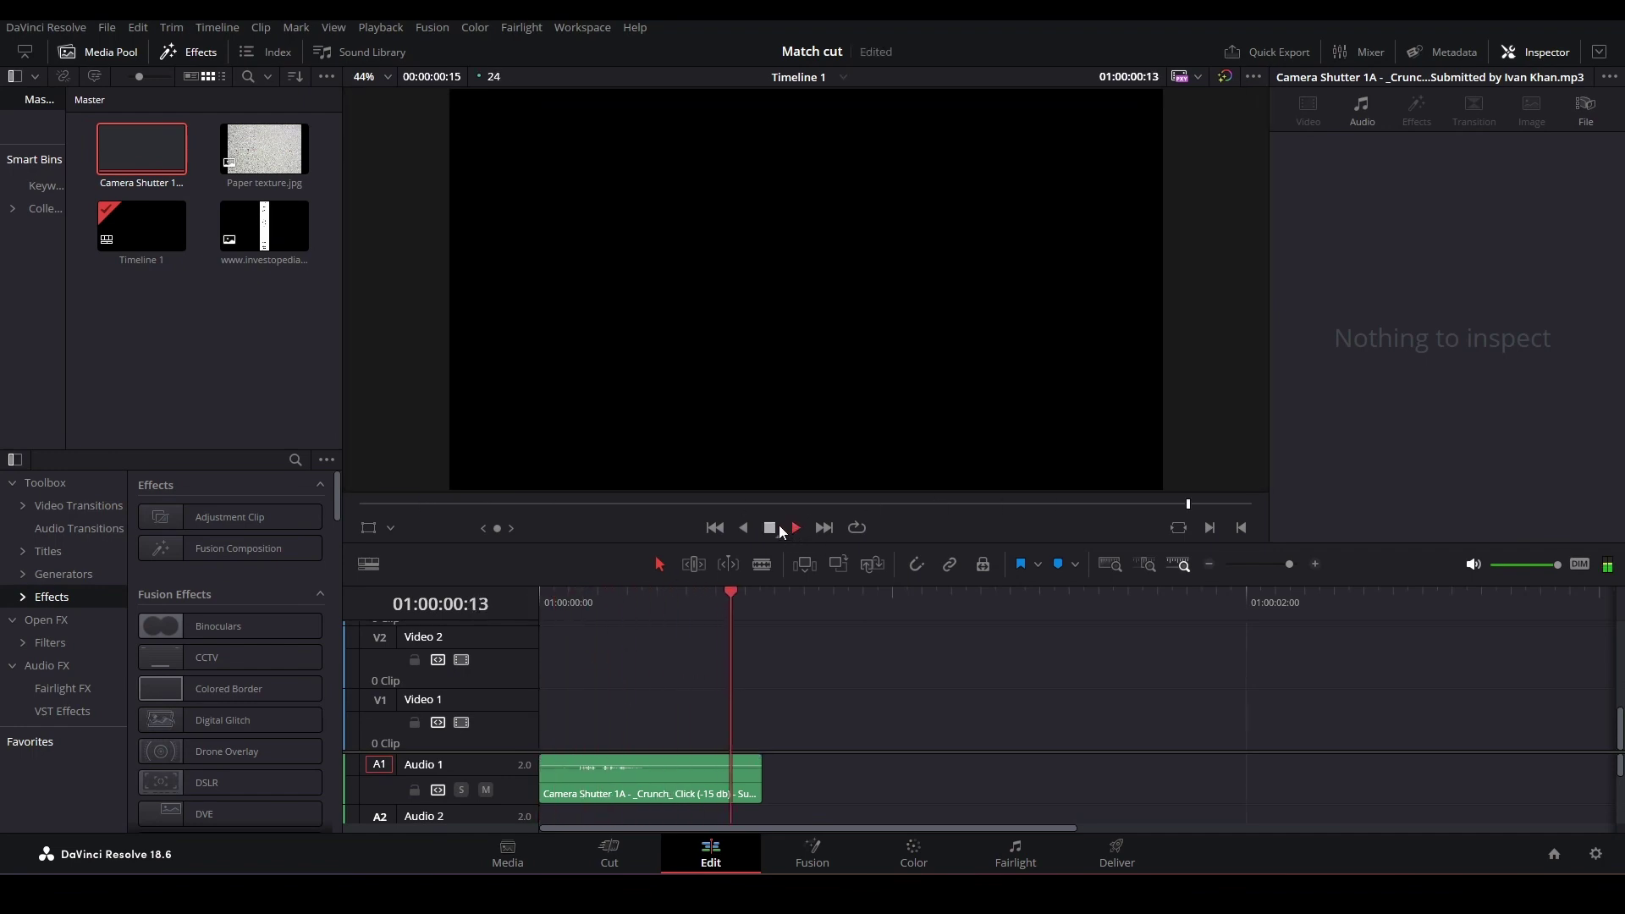
left_click_drag(767, 608, 541, 673)
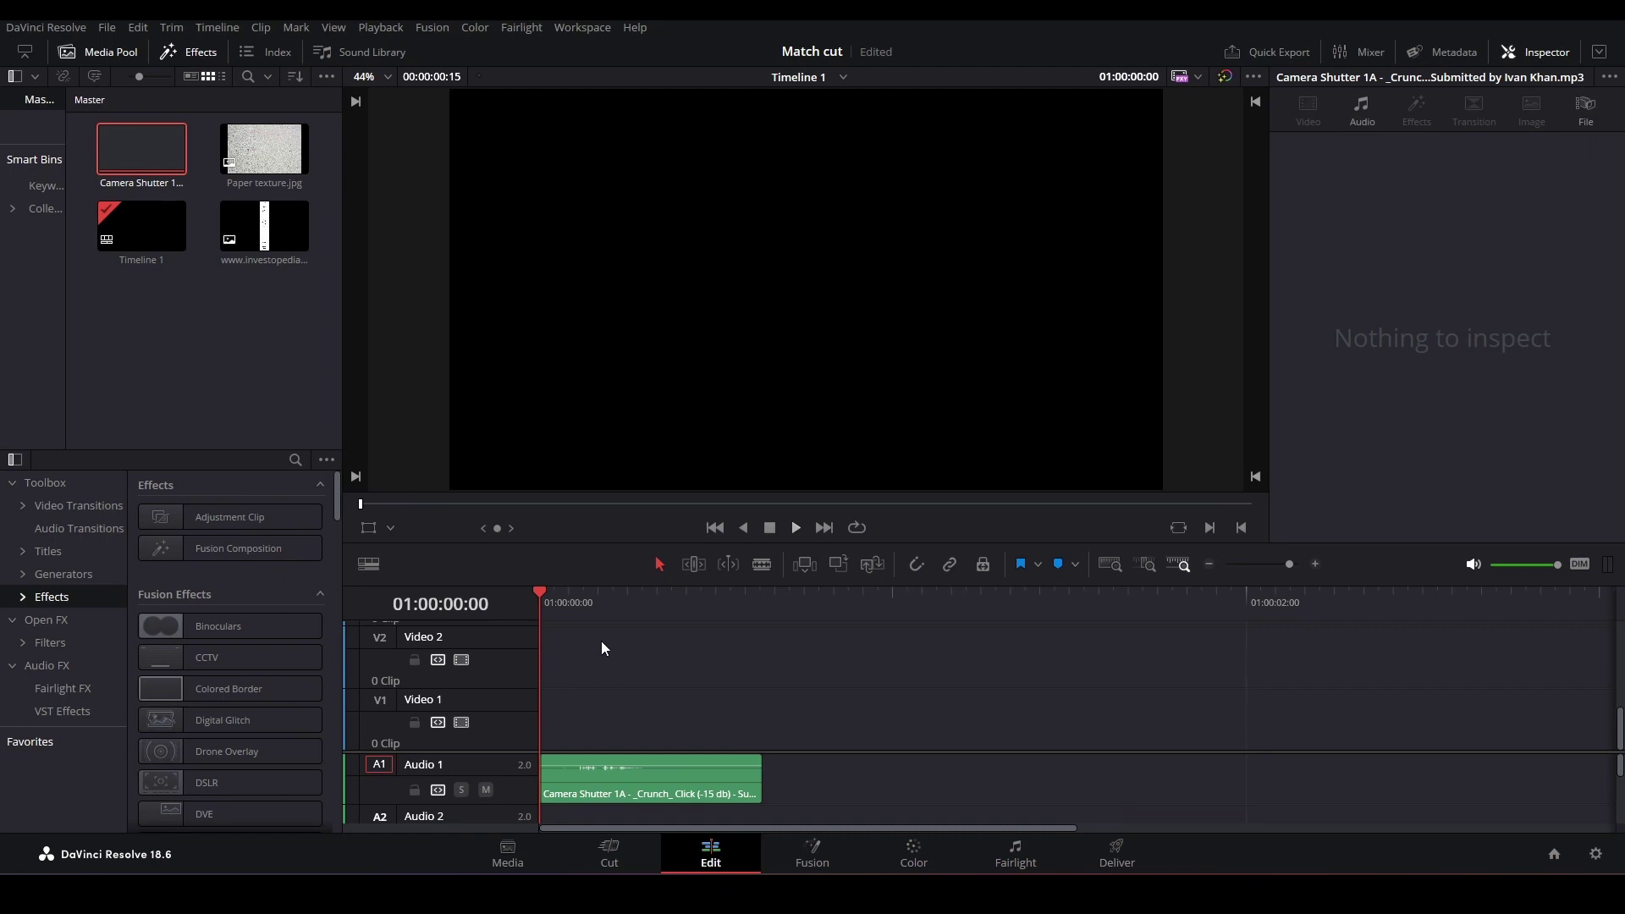
Copy the shutter sound repeatedly along Audio 1 with shrinking gaps, then play the run back
double_click(134, 157)
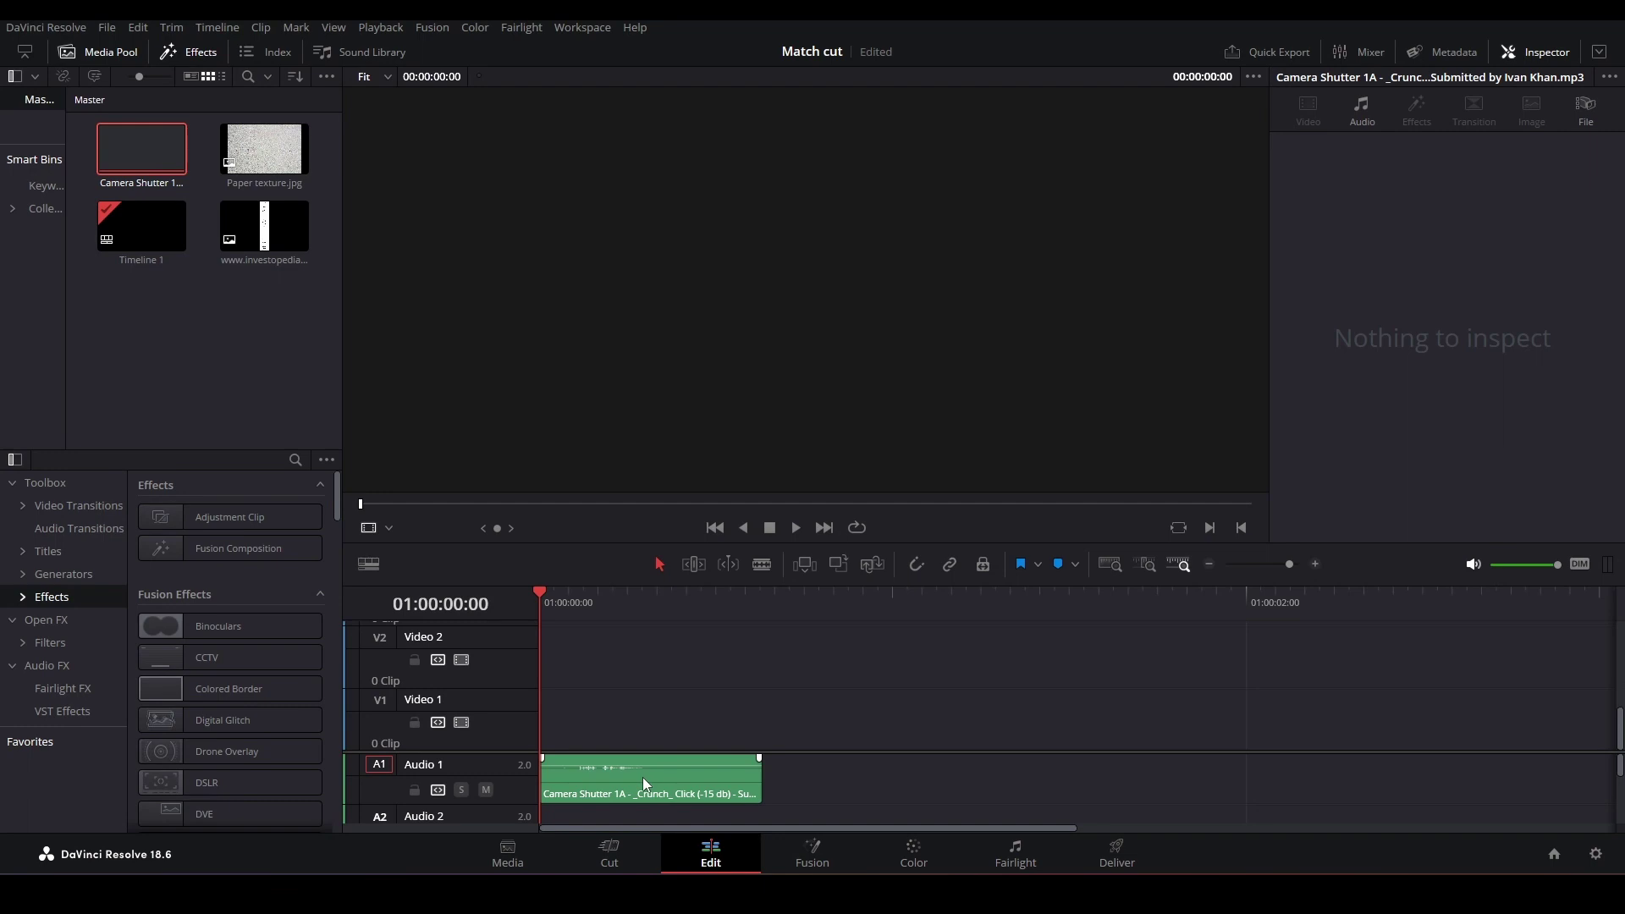
left_click_drag(648, 779, 886, 789)
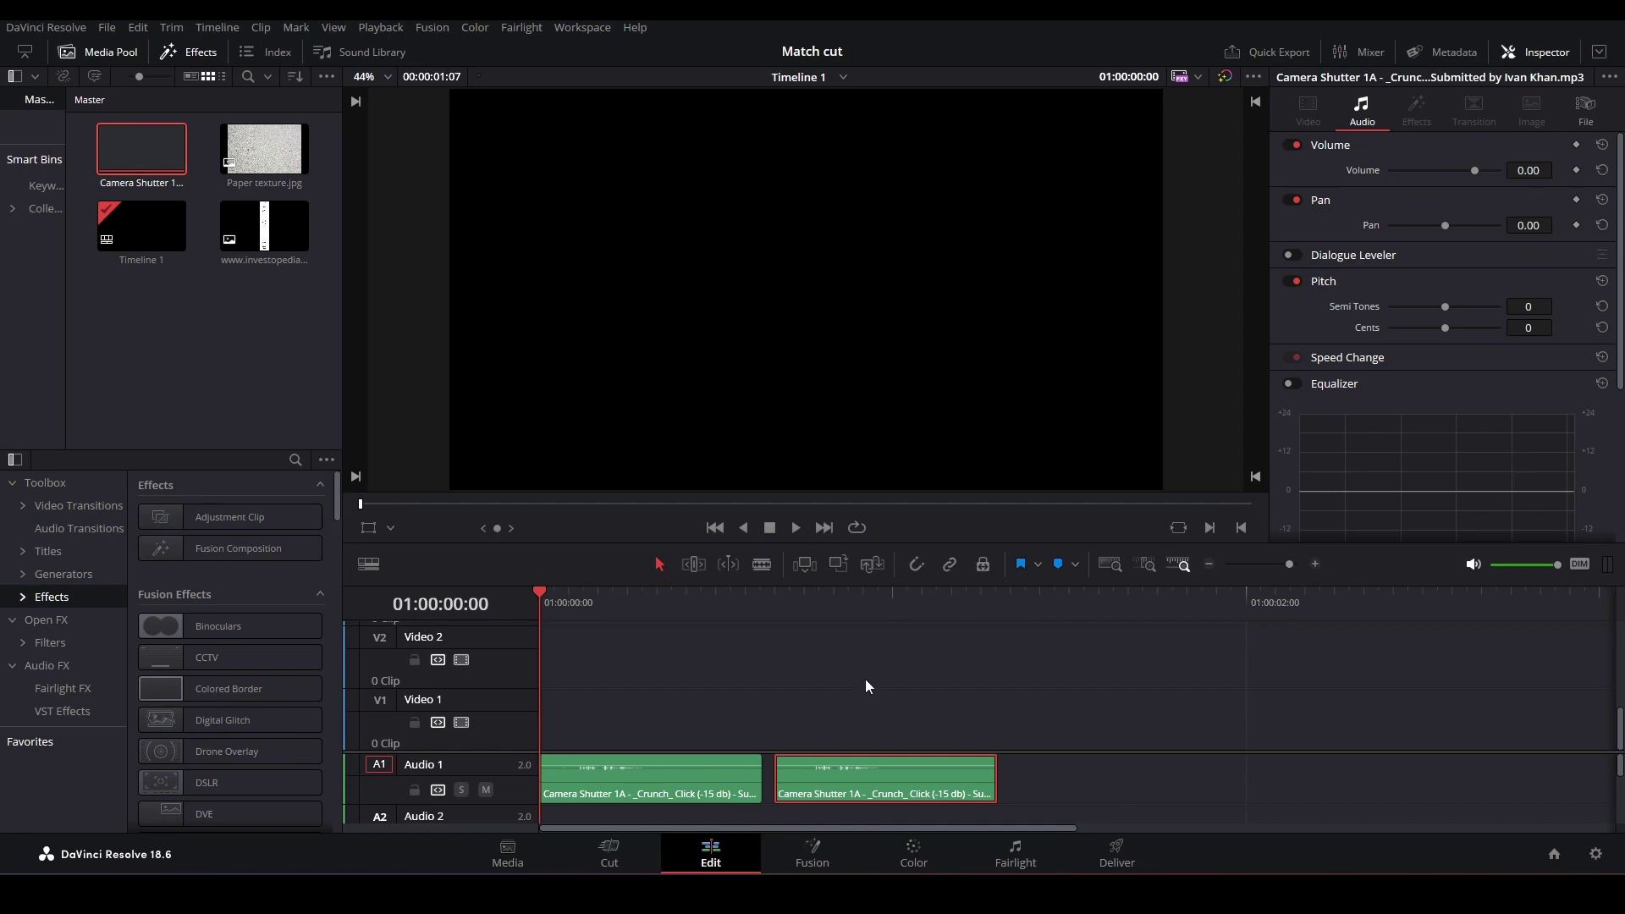
left_click_drag(865, 786, 1284, 779)
left_click_drag(891, 827, 1218, 780)
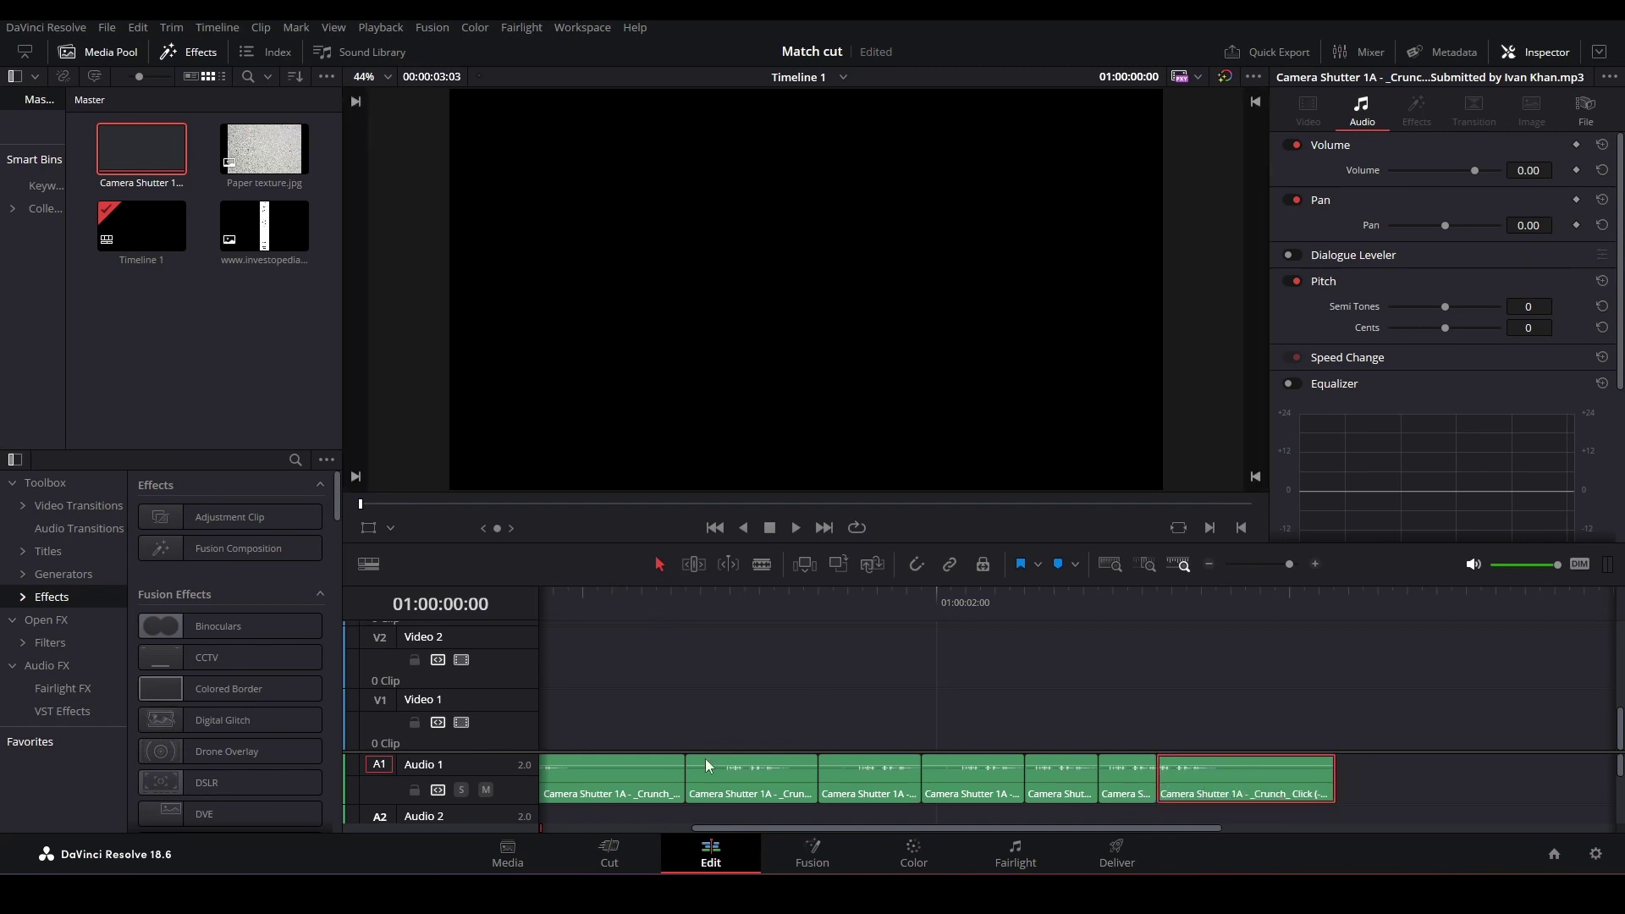
left_click_drag(749, 829, 593, 830)
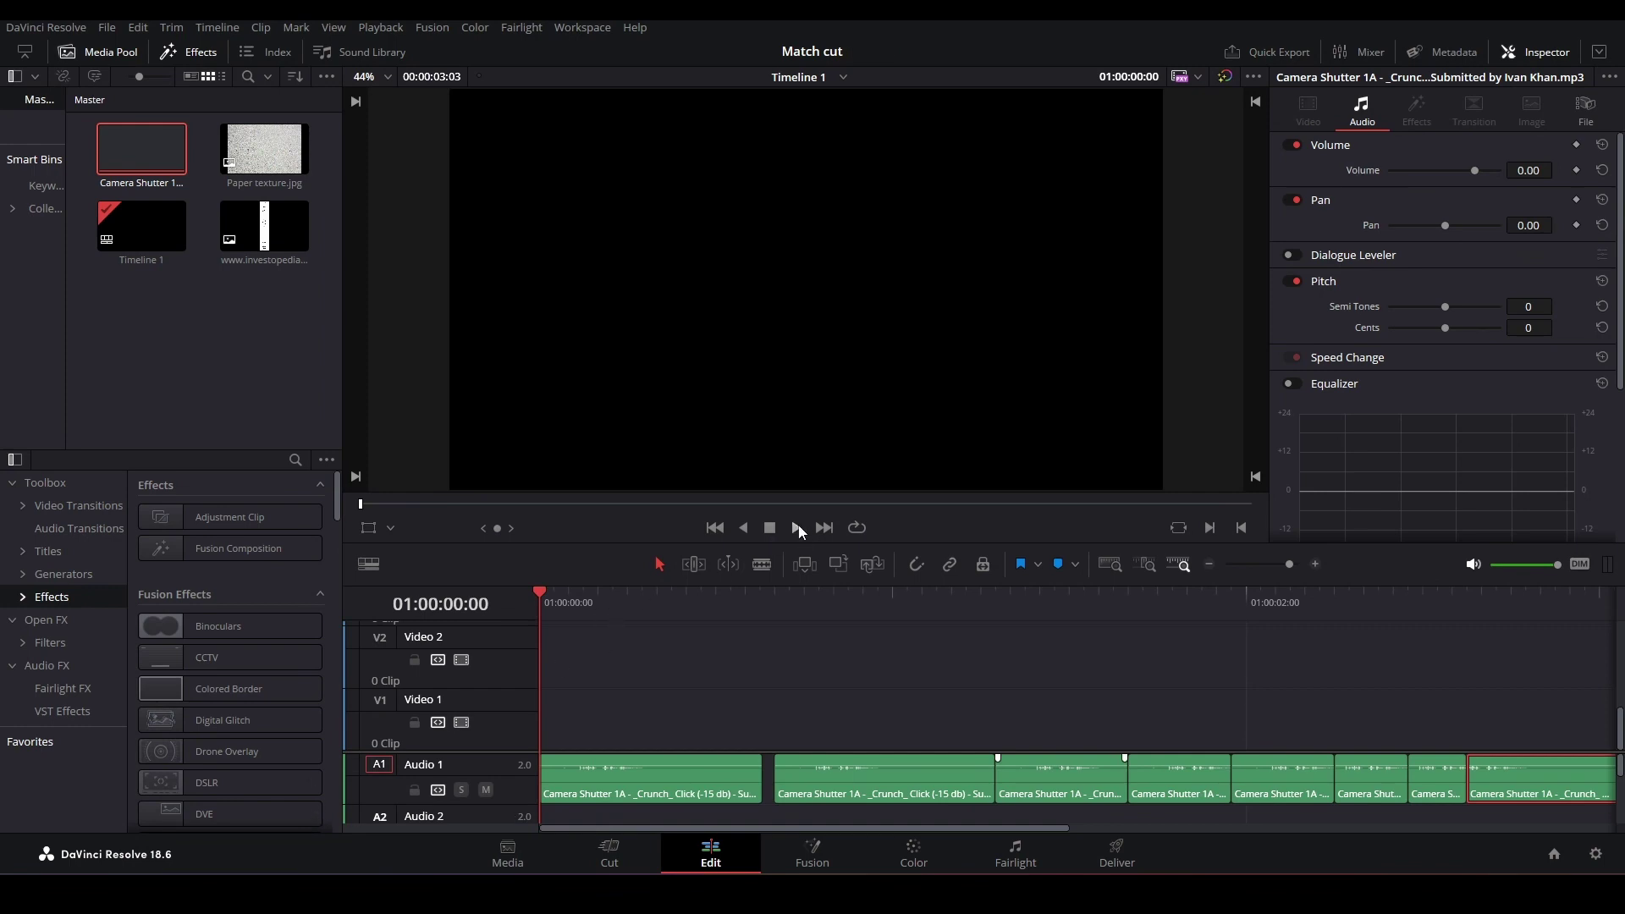
left_click(797, 528)
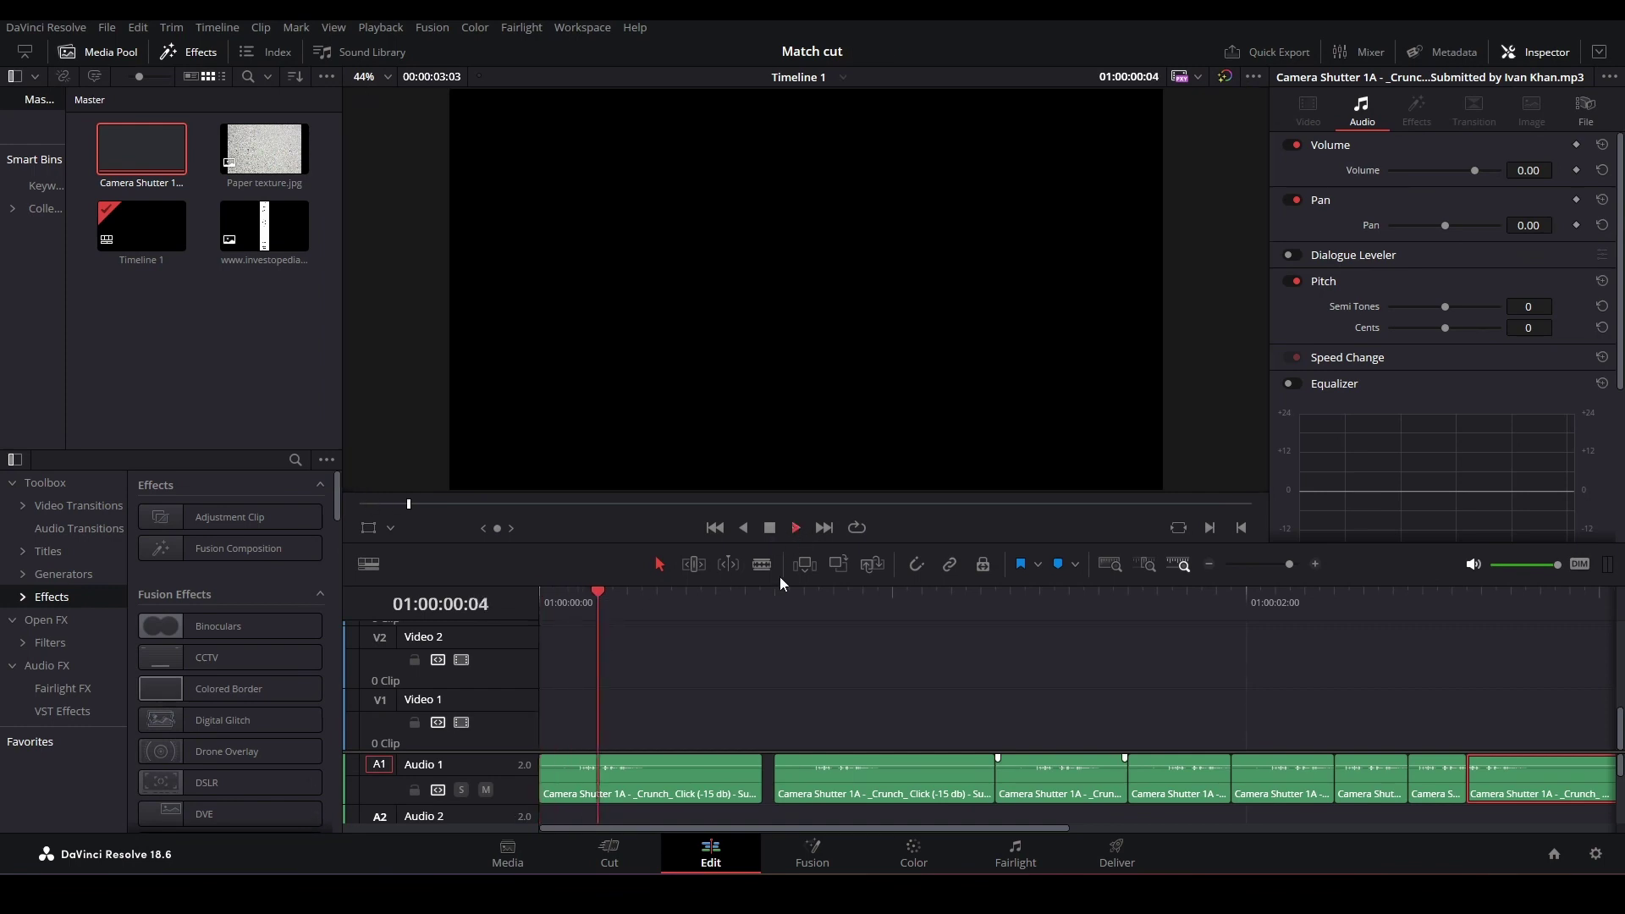
Place the investopedia what-is-money screenshot on Video 1 above the shutter sounds
left_click(771, 527)
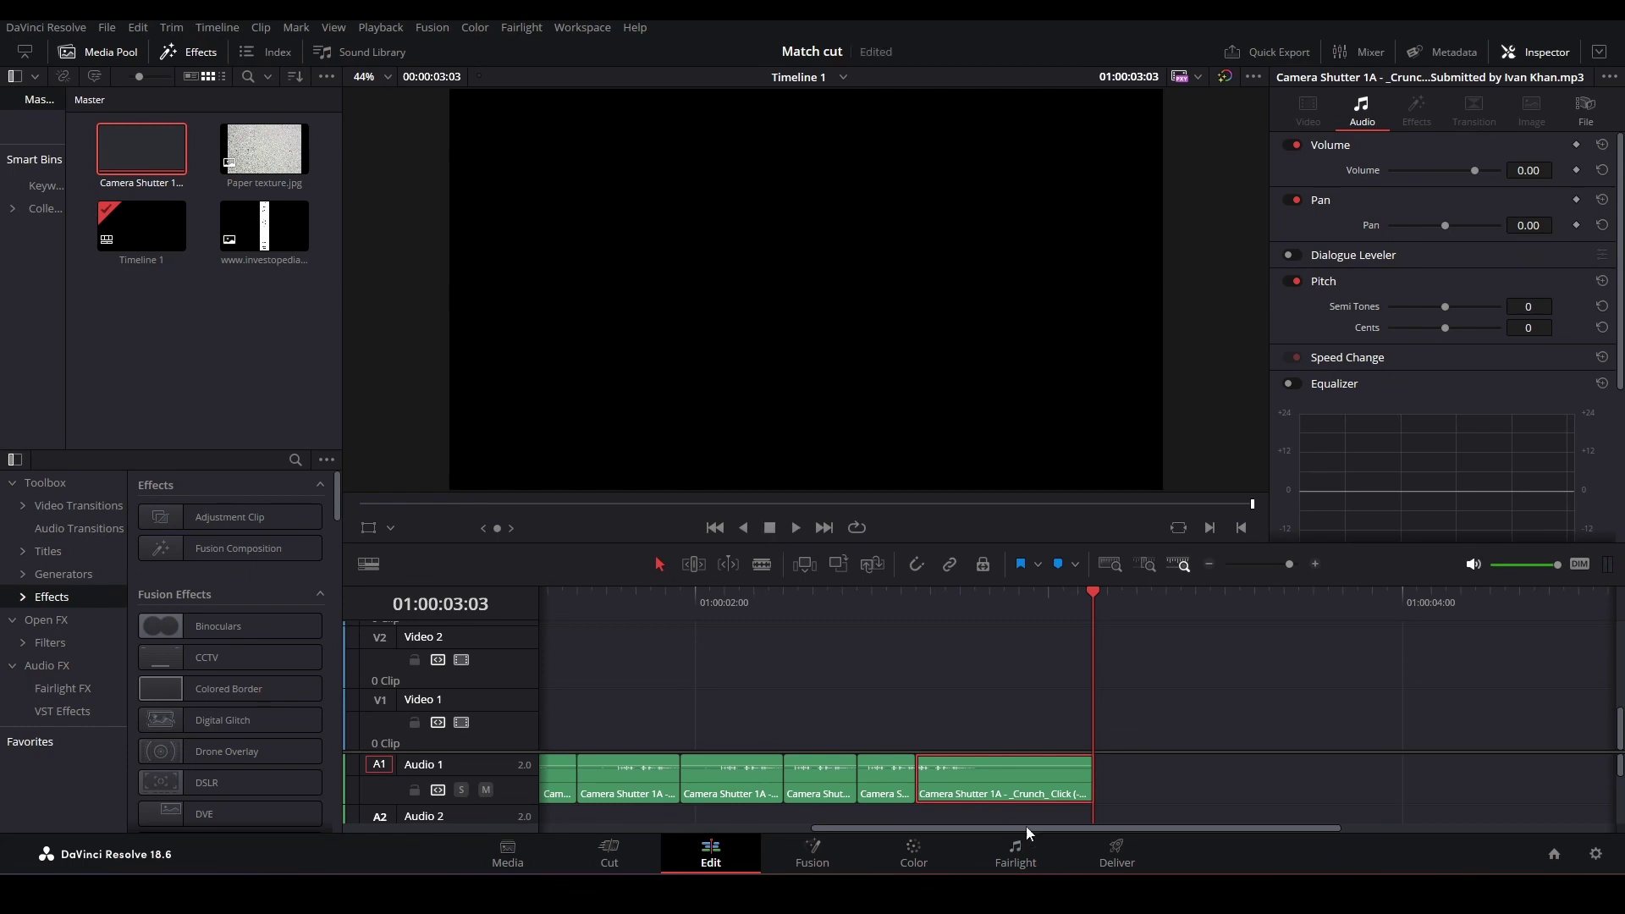
left_click(250, 230)
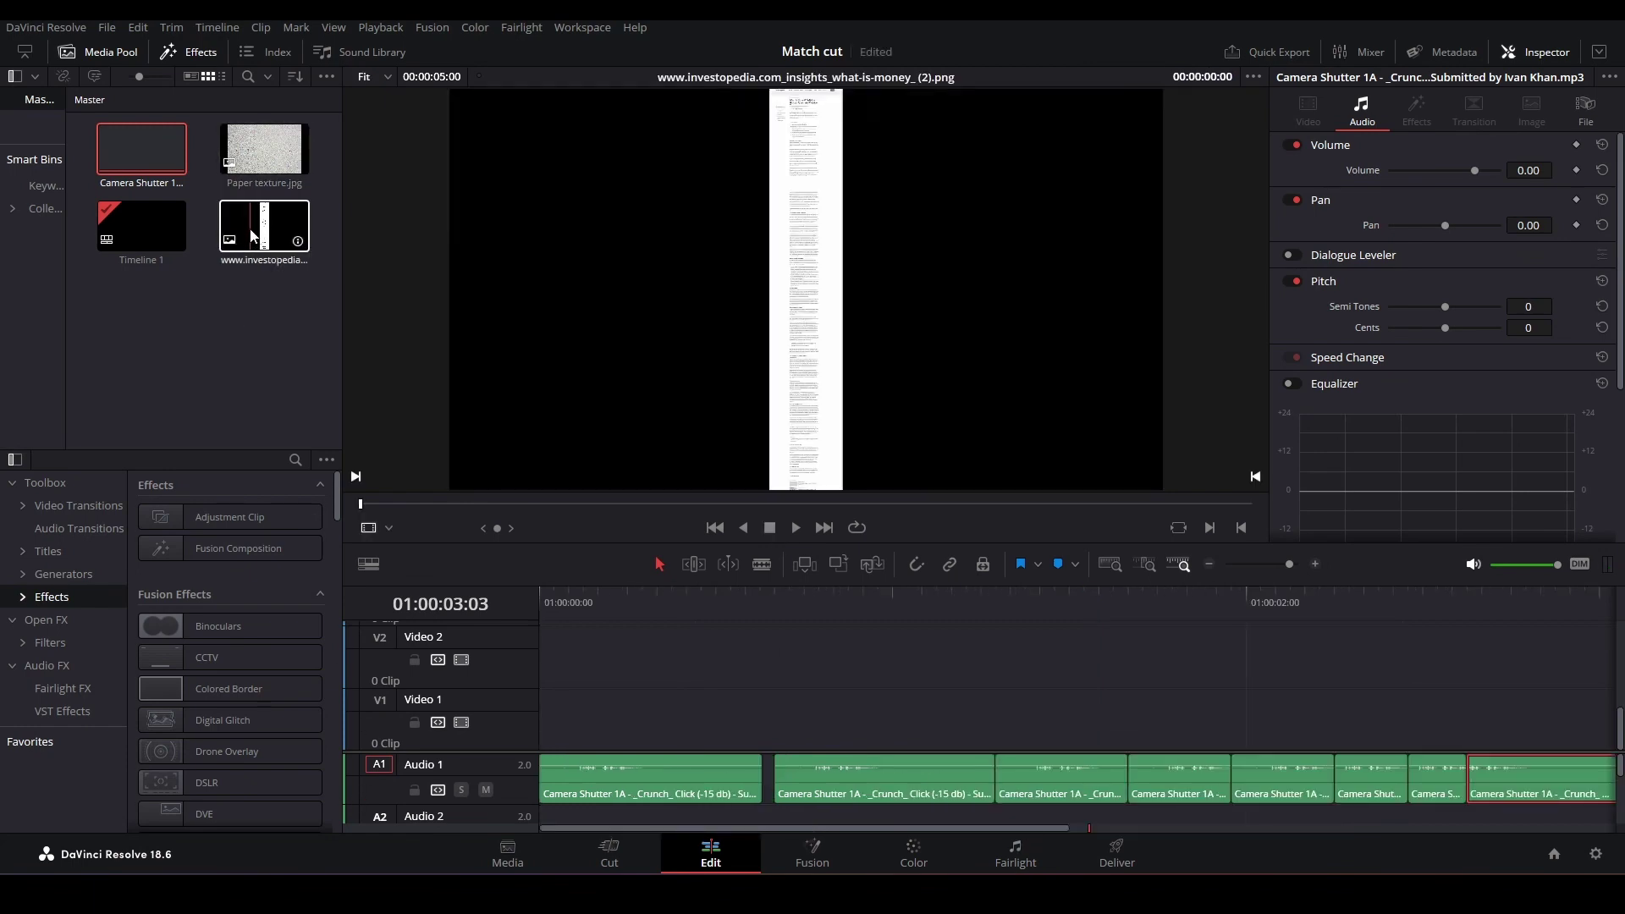
left_click_drag(250, 235, 542, 736)
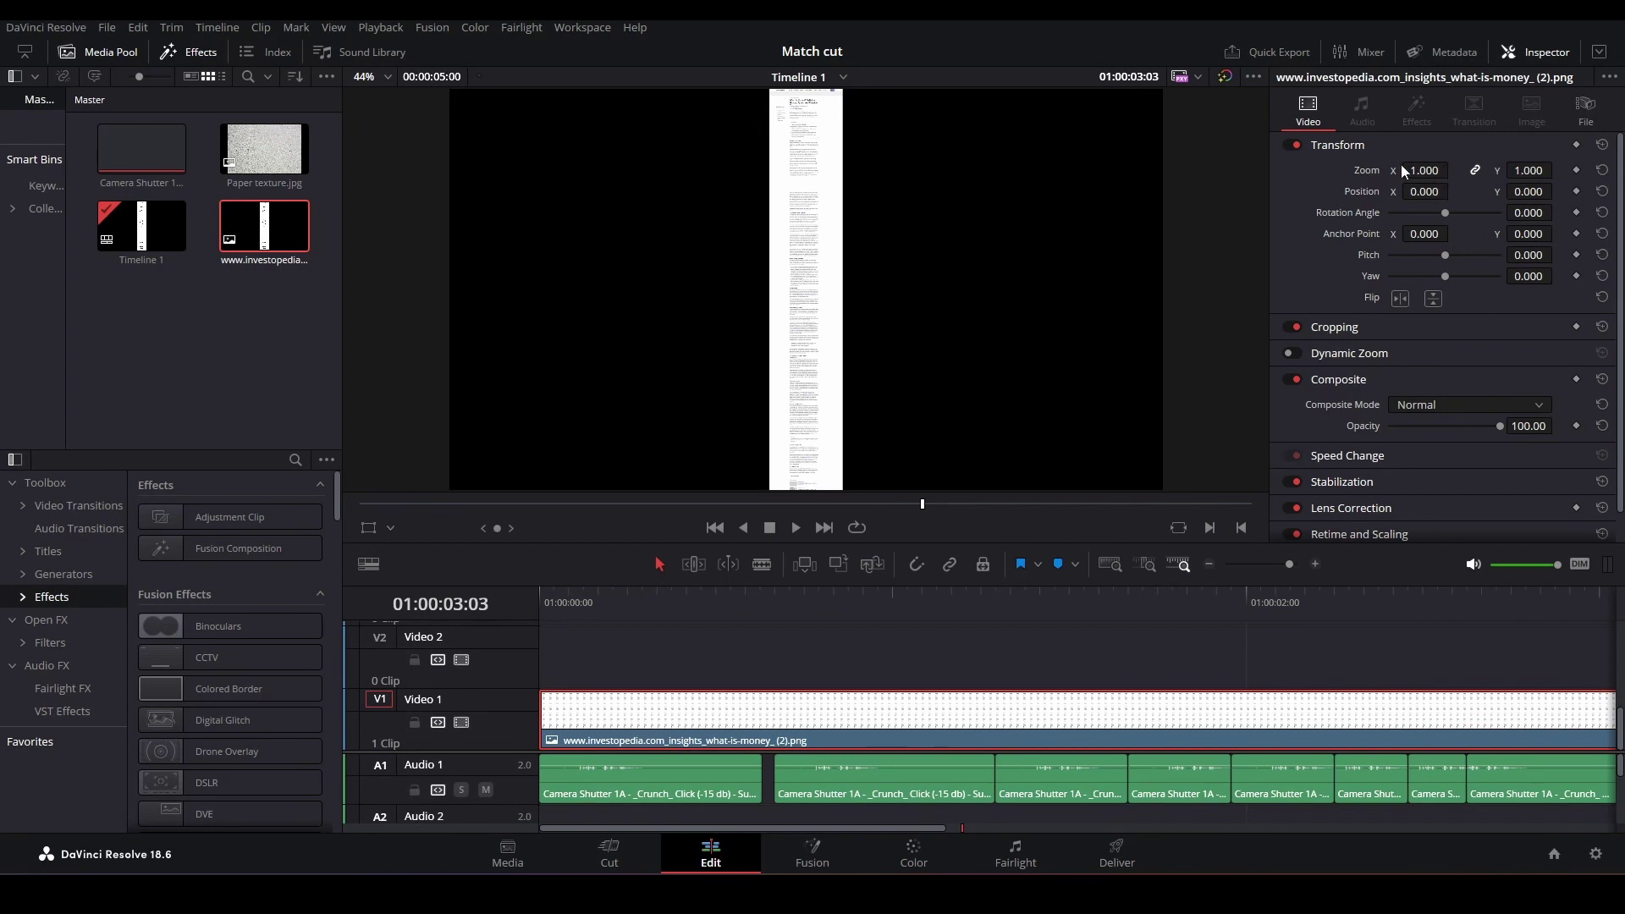
Set the screenshot's Zoom to 20 so the Active Money text fills the frame
left_click_drag(1455, 169, 1397, 207)
left_click(1444, 170)
type("20")
key("Return")
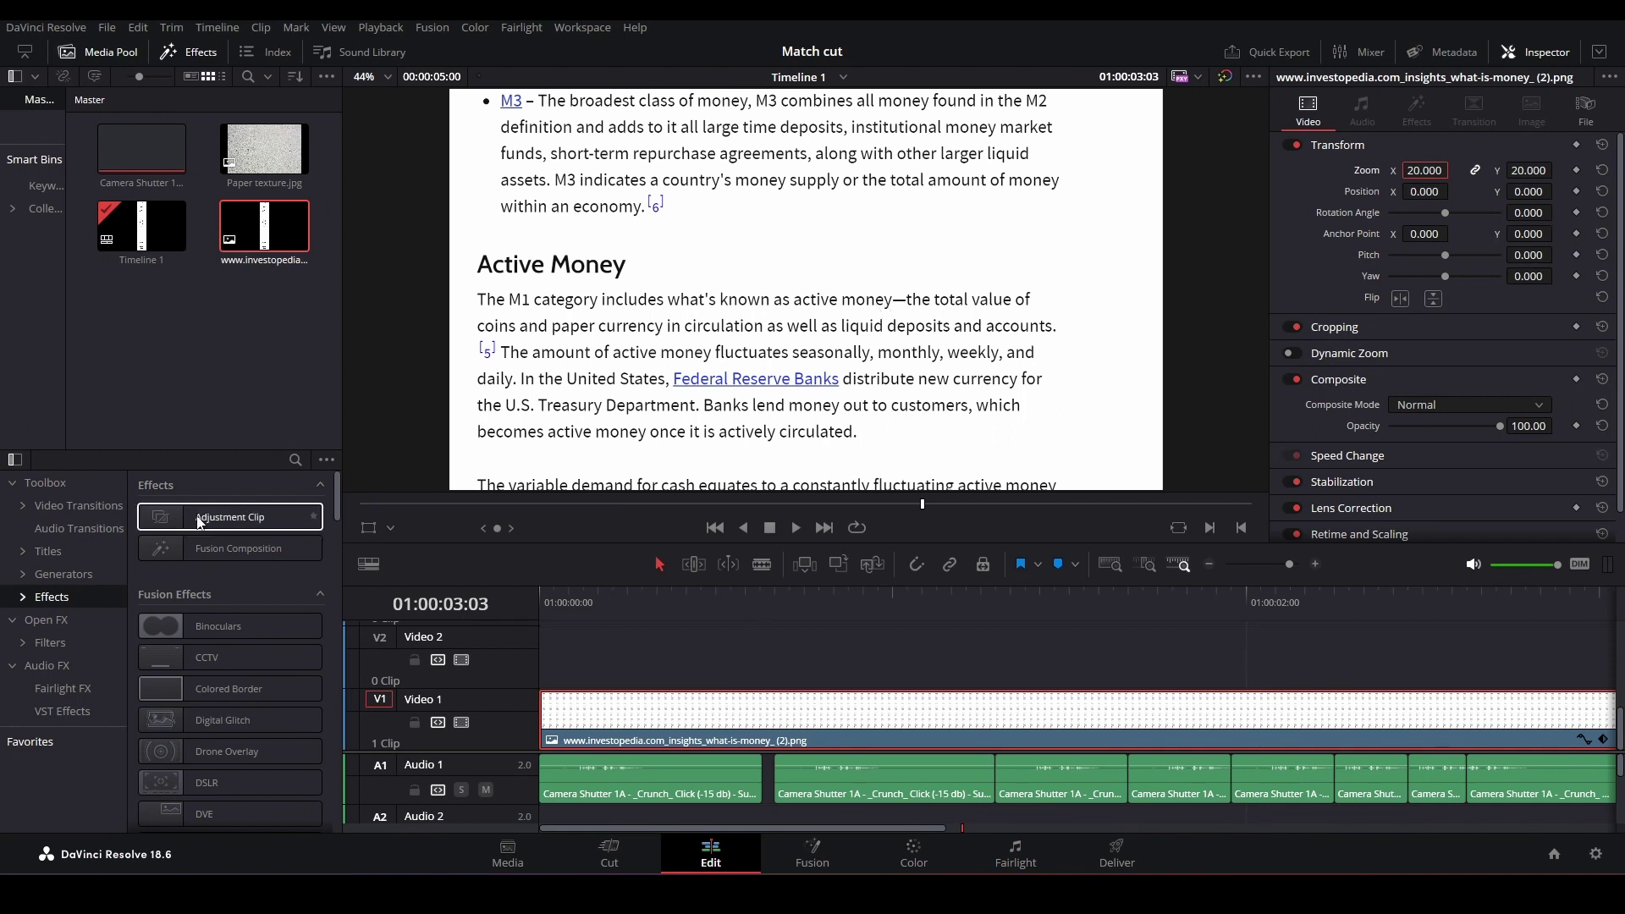
Put an Adjustment Clip on Video 2 and apply the Open FX Grid effect to it
left_click_drag(230, 516, 534, 688)
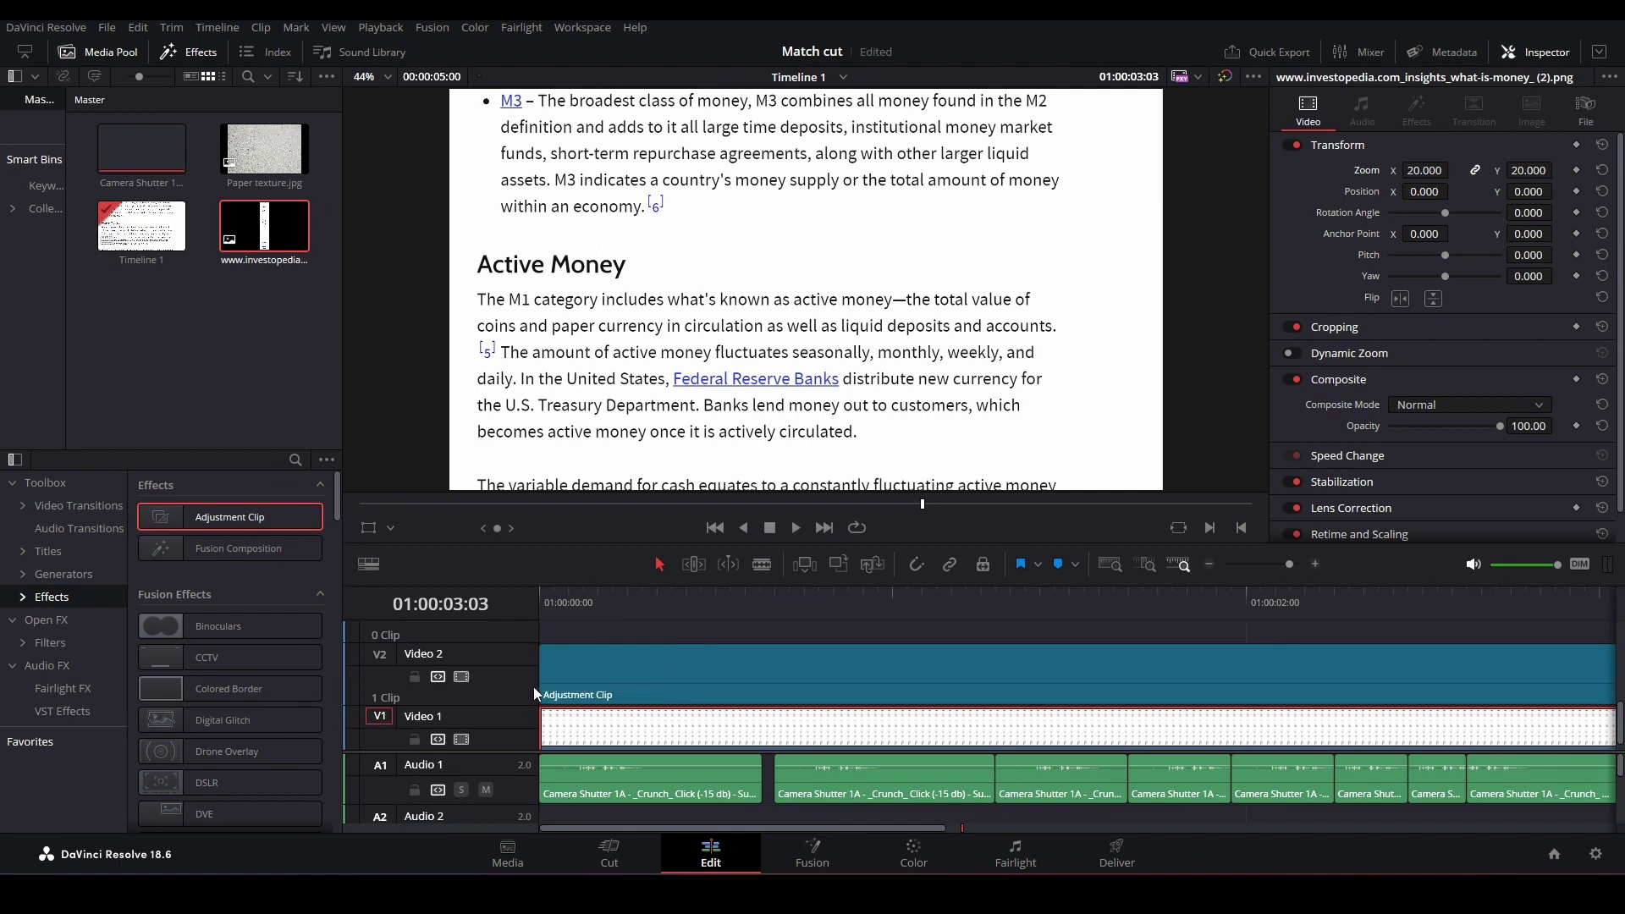
left_click(52, 622)
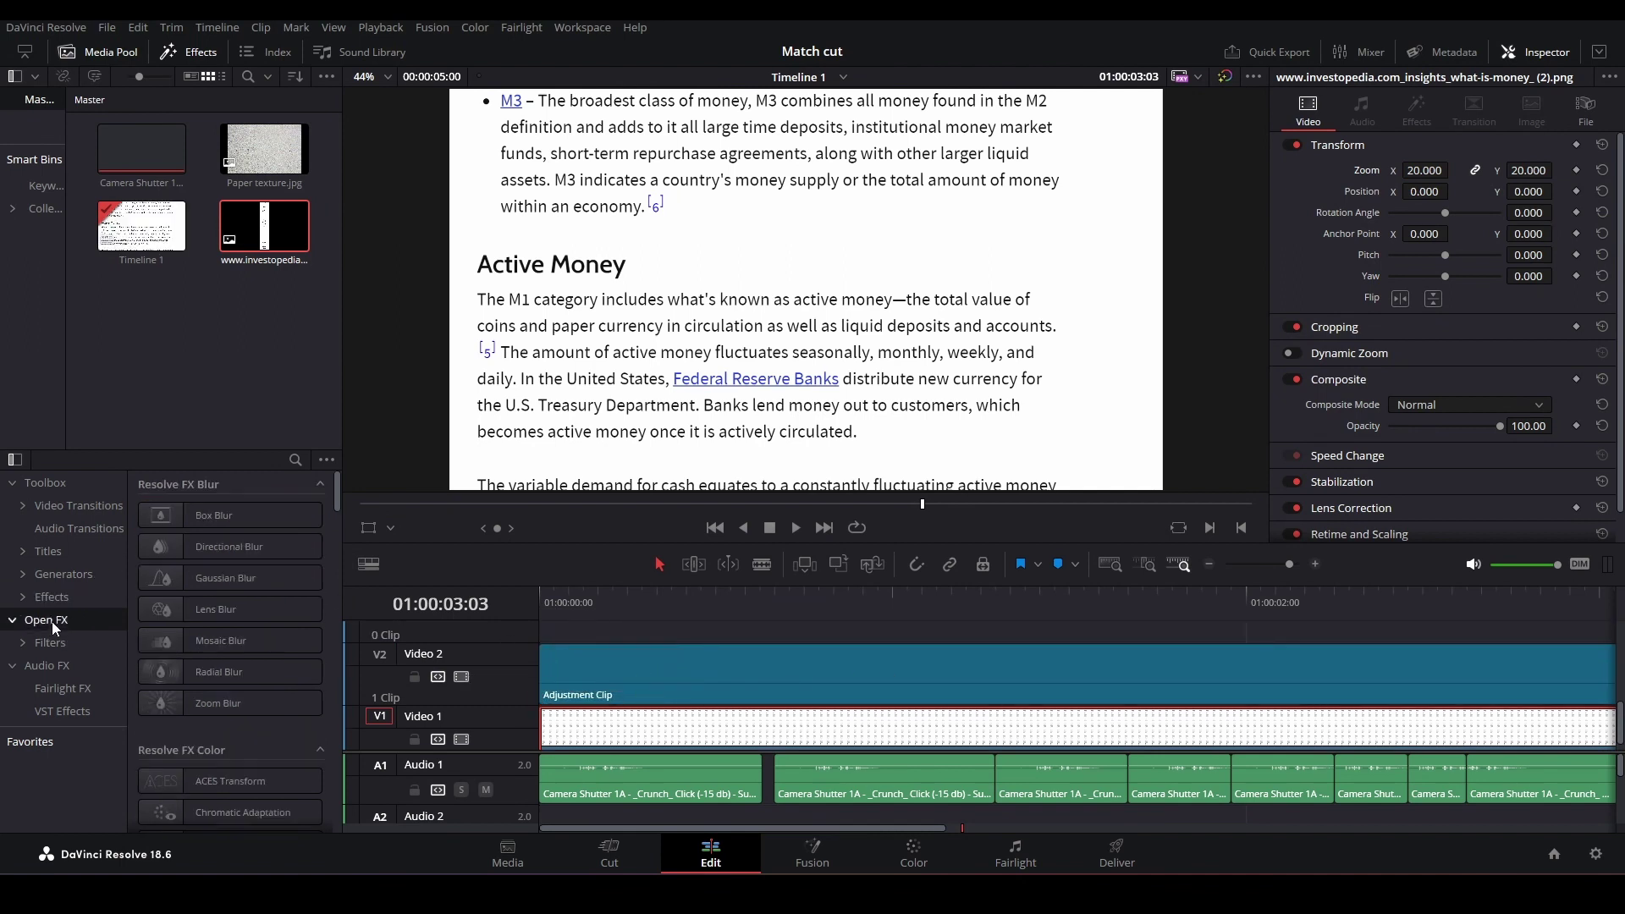
left_click(296, 461)
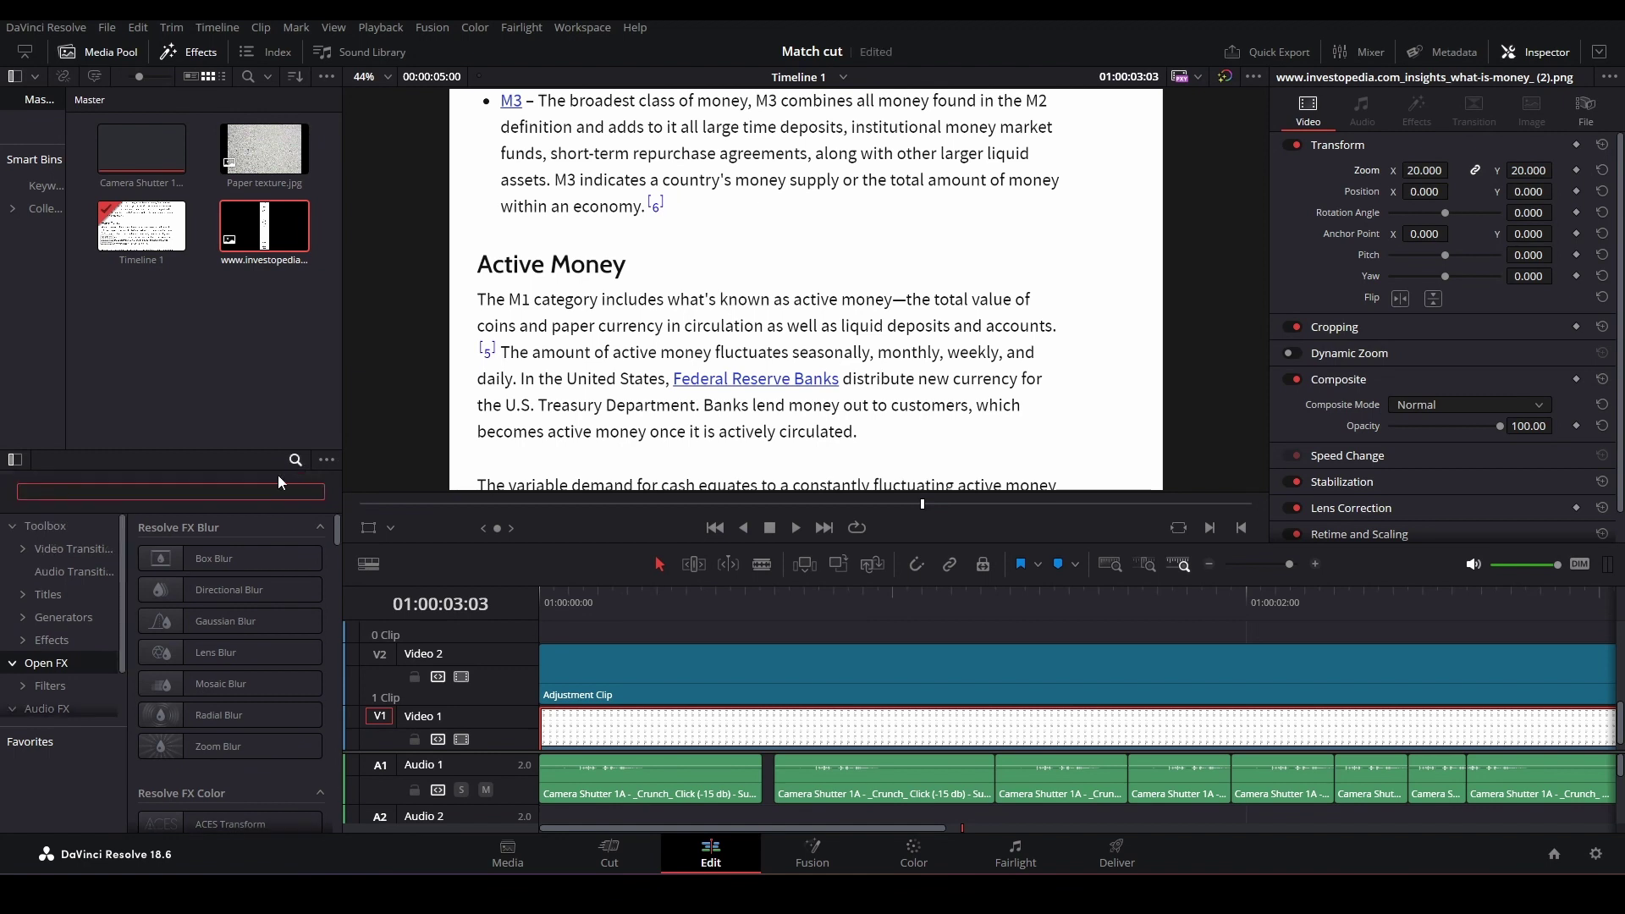
type("grid")
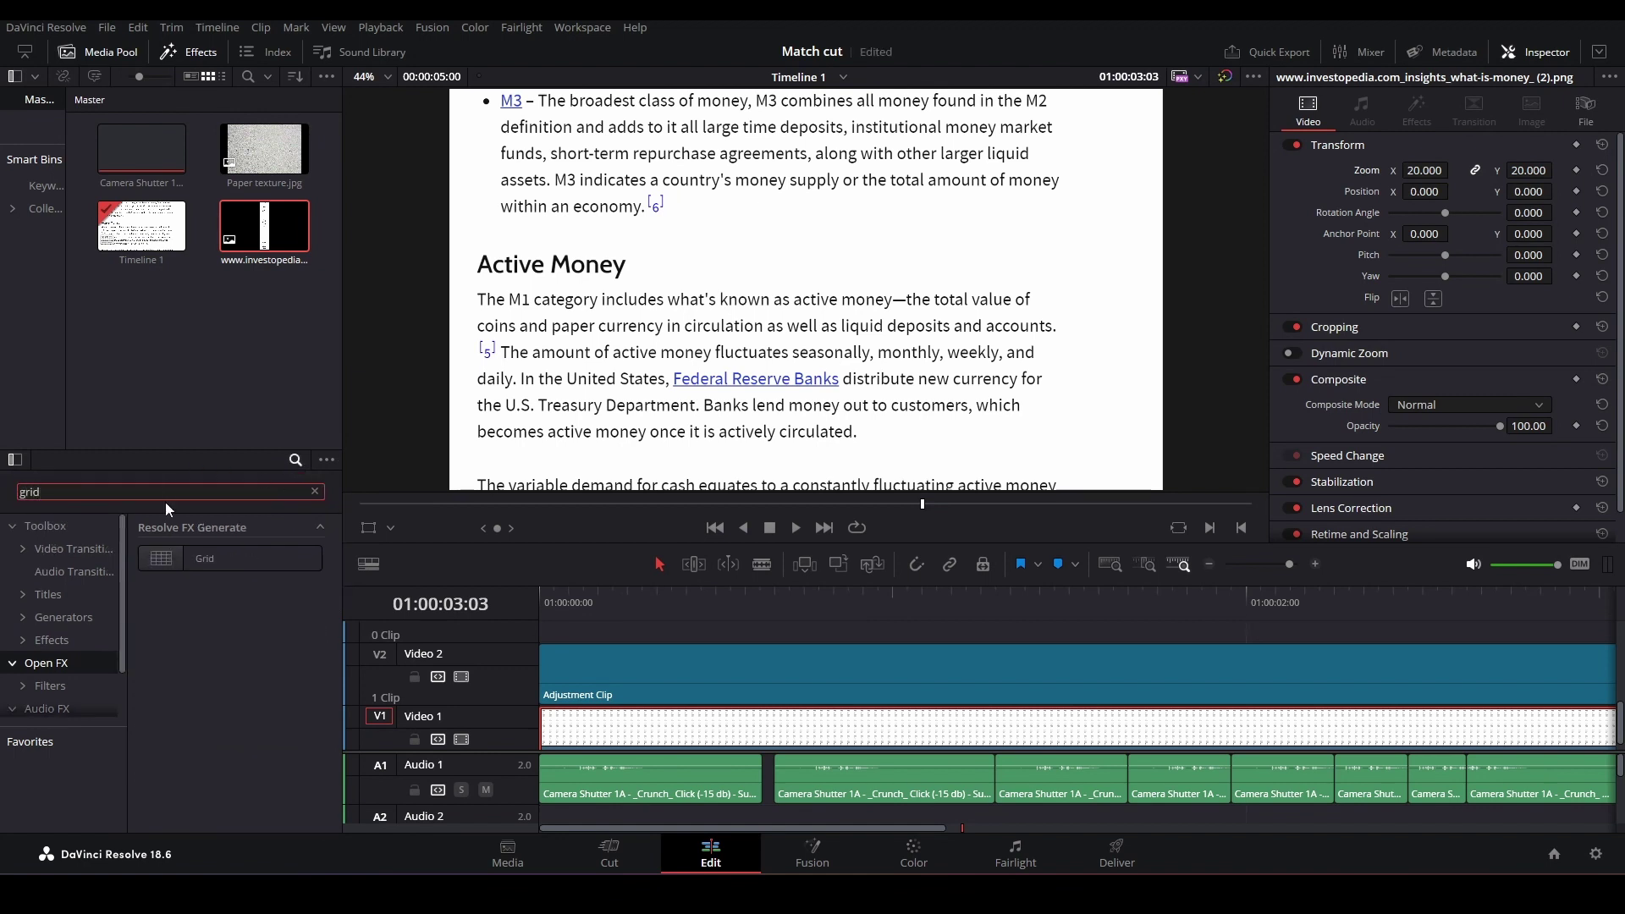
left_click_drag(195, 559, 700, 684)
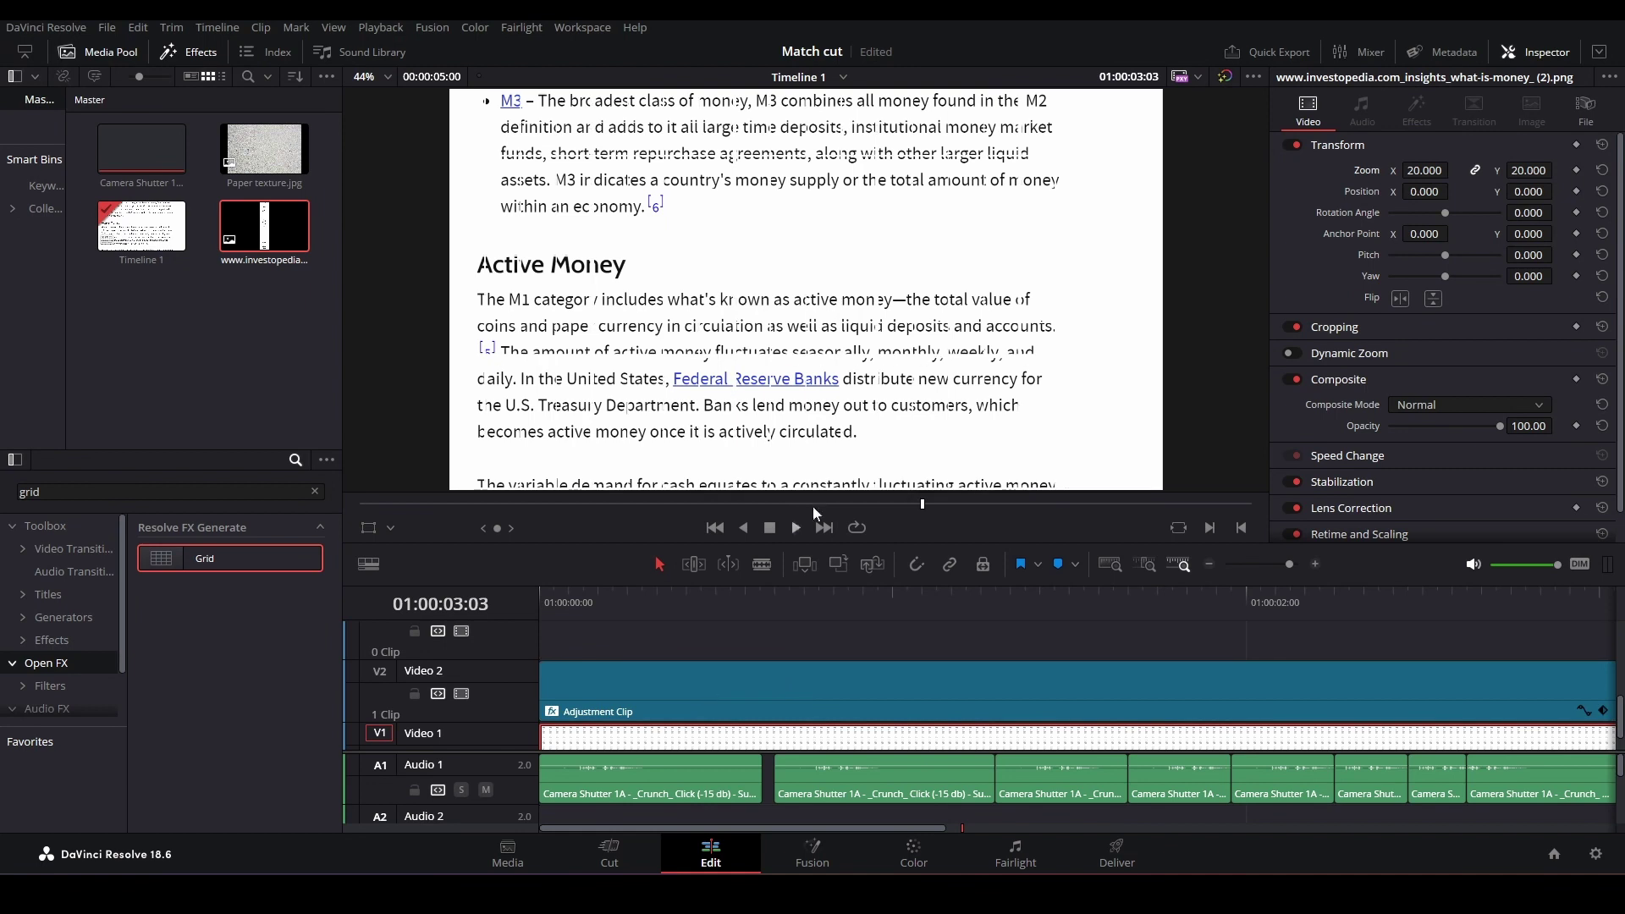
left_click(785, 684)
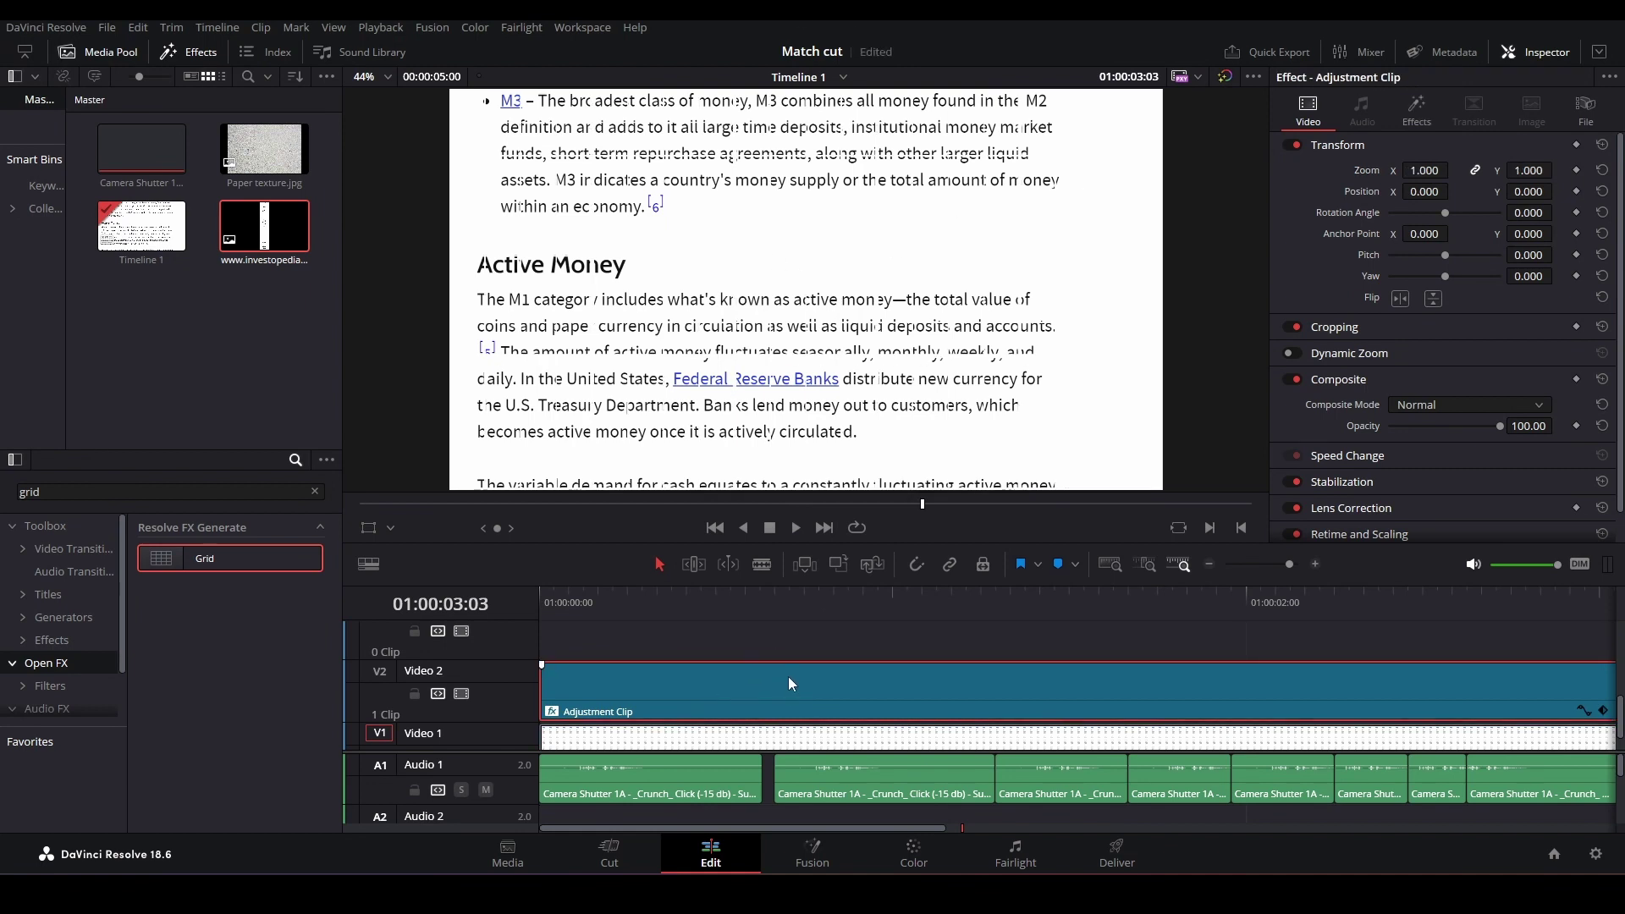
Make the Grid effect's line colour black
left_click(1415, 106)
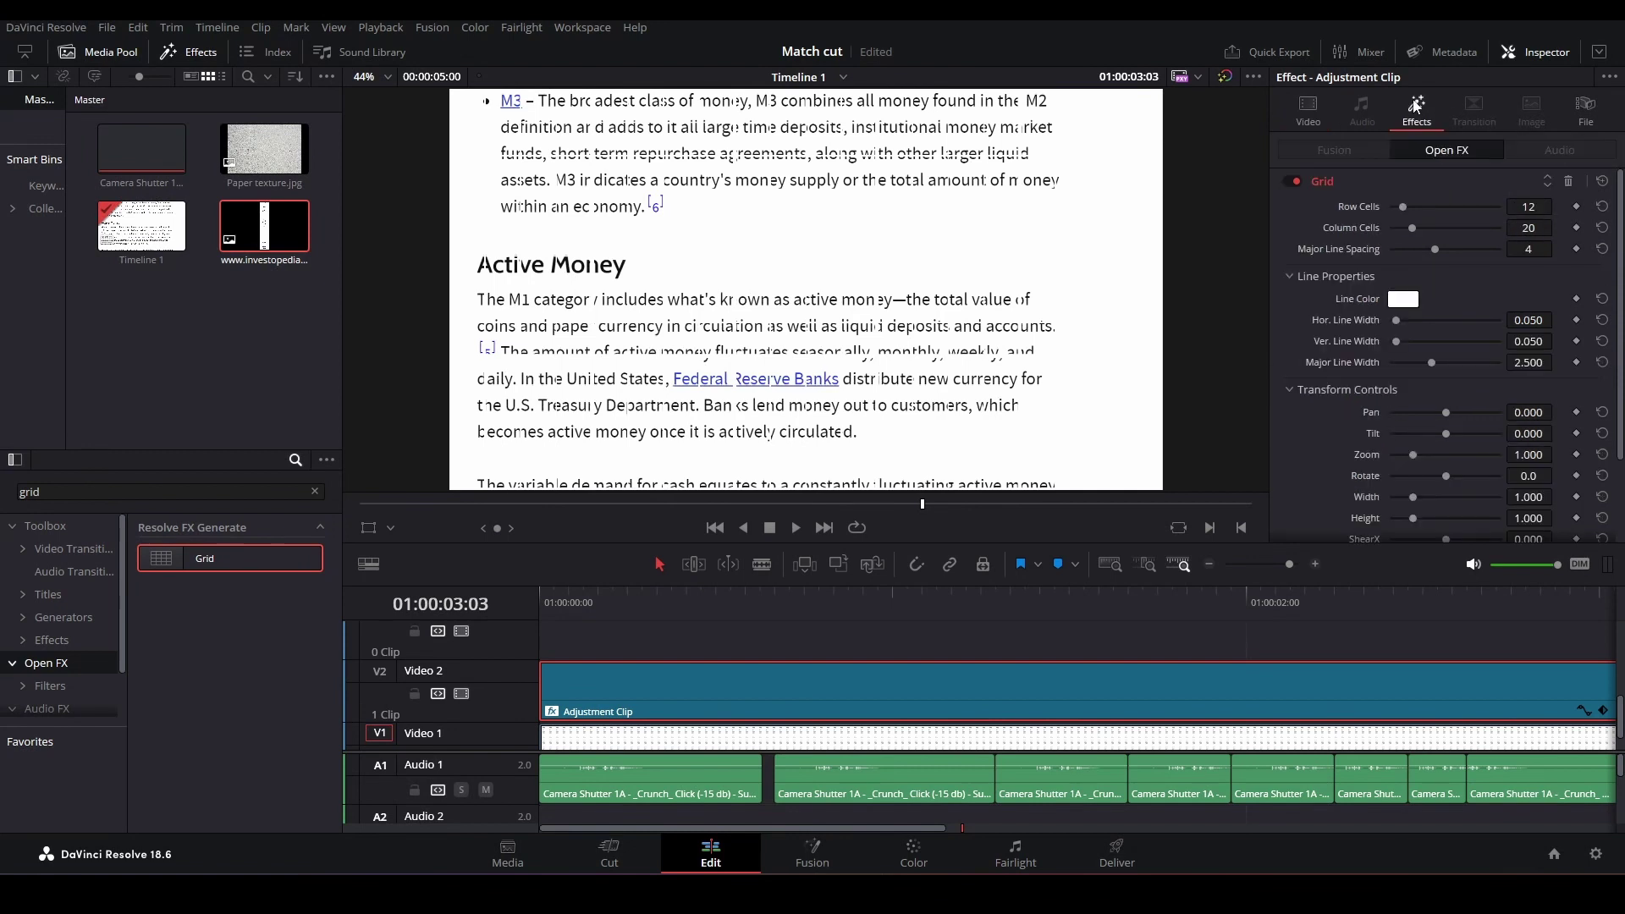
left_click(1404, 300)
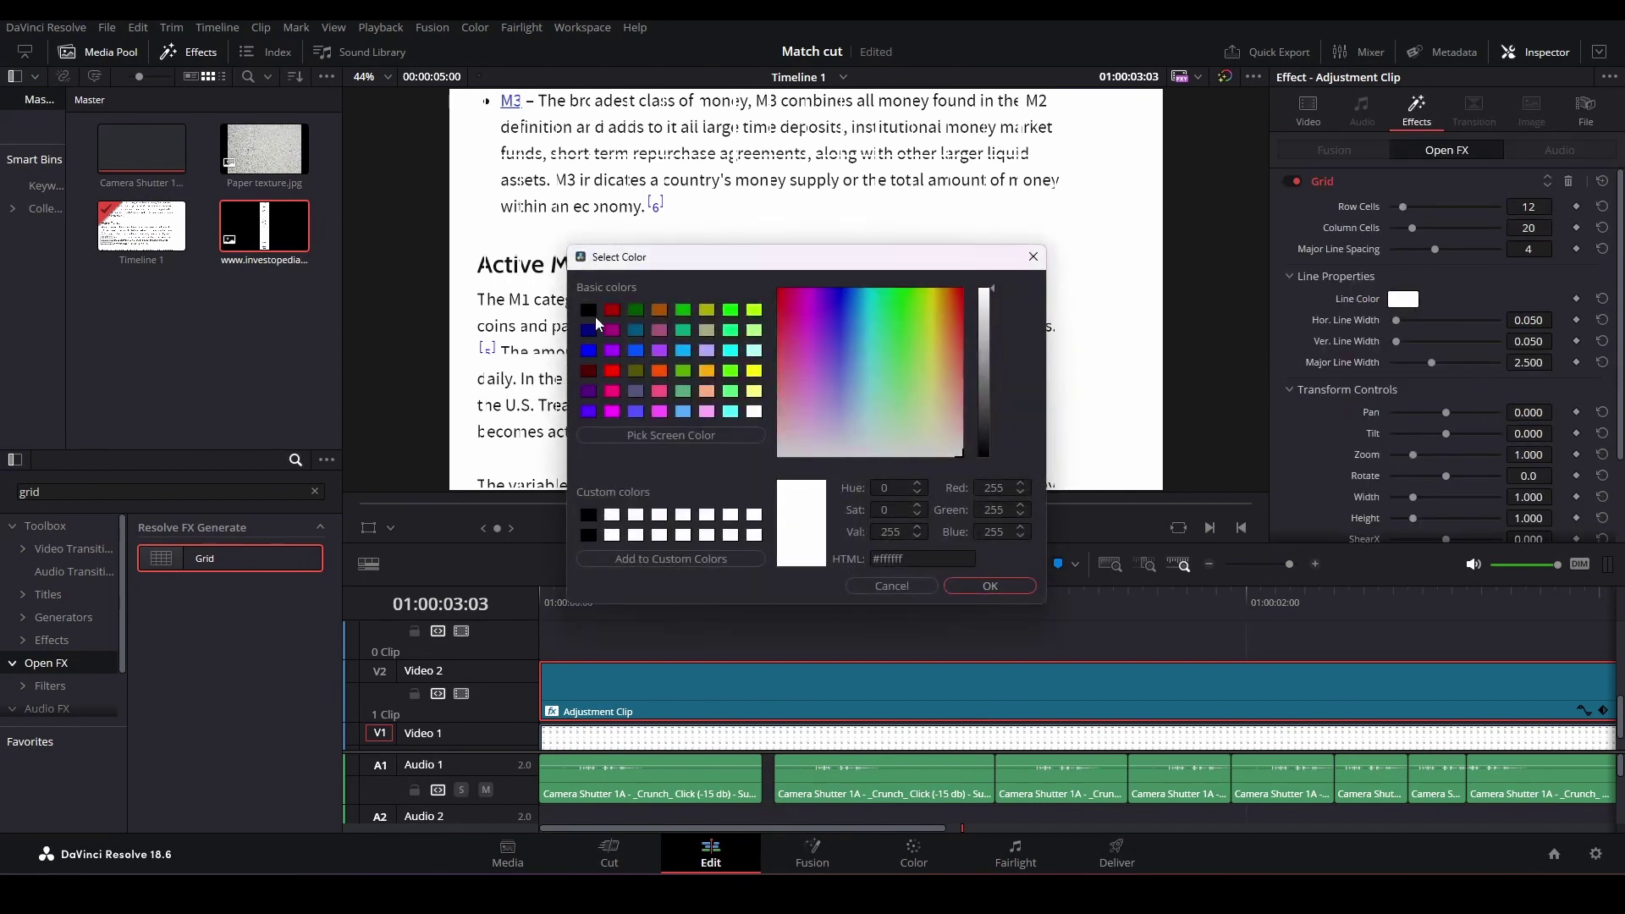
left_click(589, 310)
left_click(1002, 586)
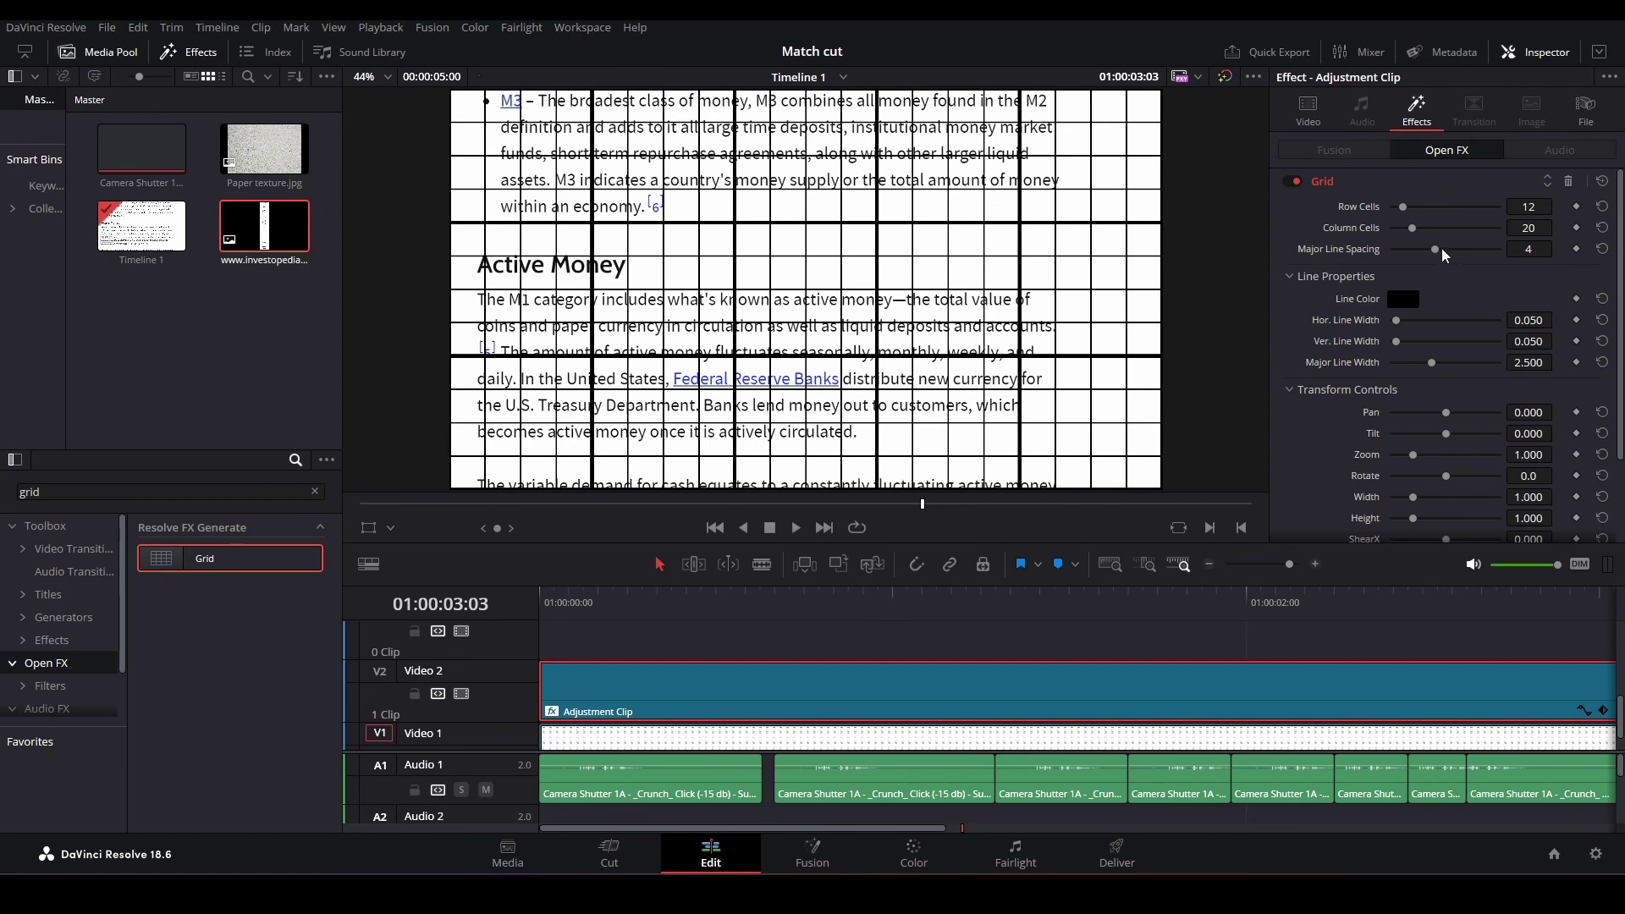
Set Major Line Spacing to 0 and the grid to 2 rows by 2 columns
left_click_drag(1437, 251, 1391, 250)
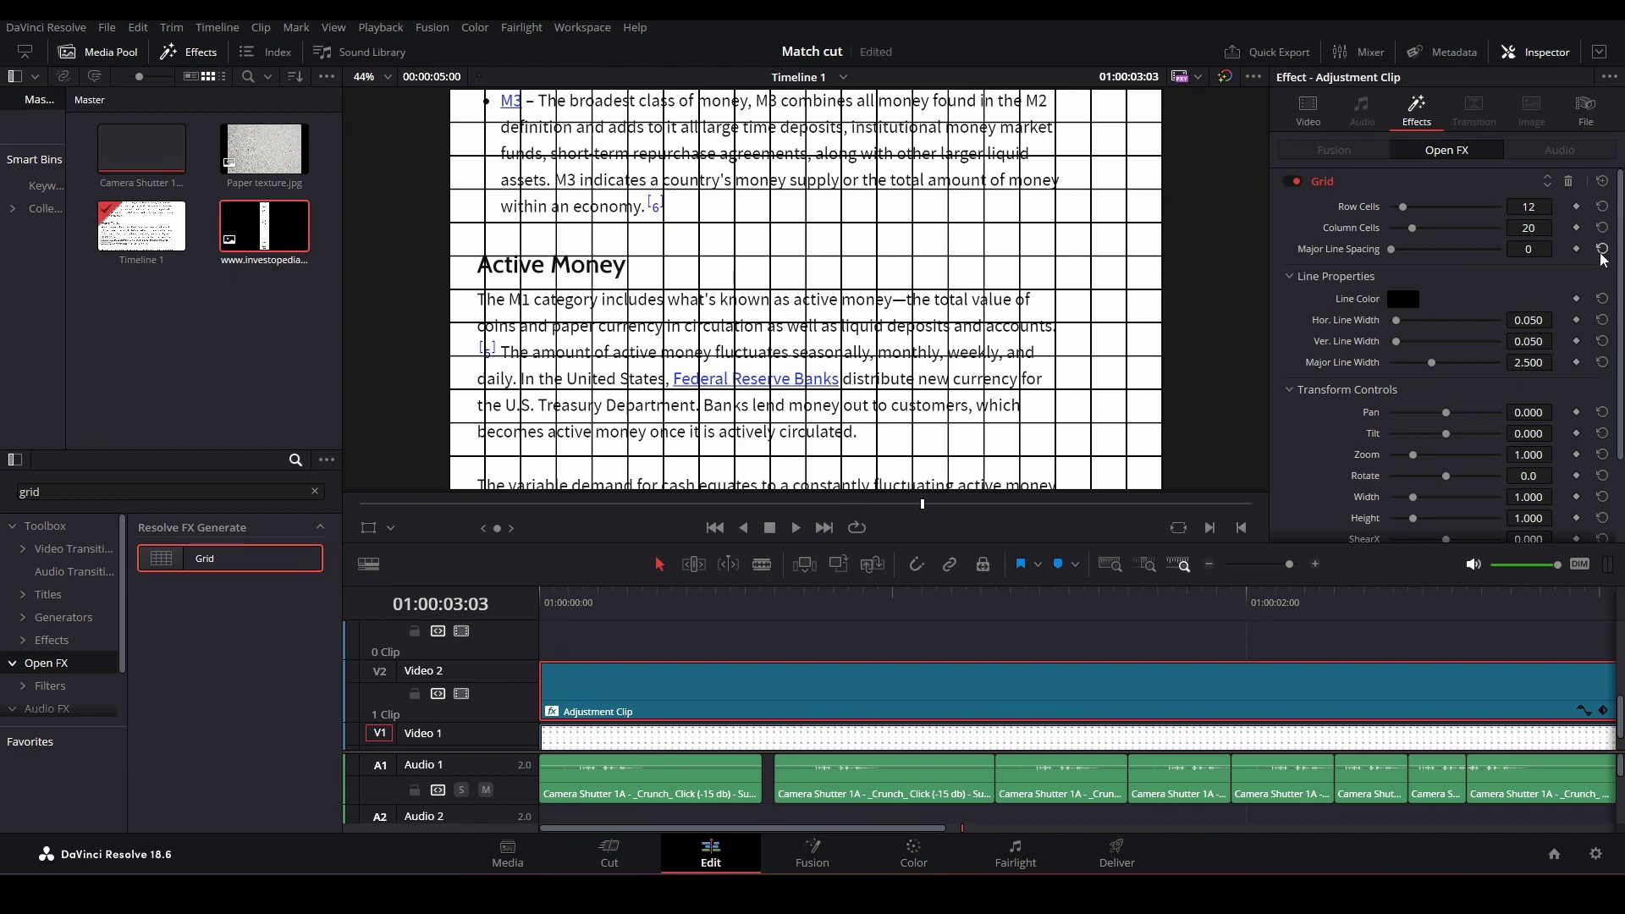
left_click(1537, 227)
key("BackSpace")
left_click(1531, 206)
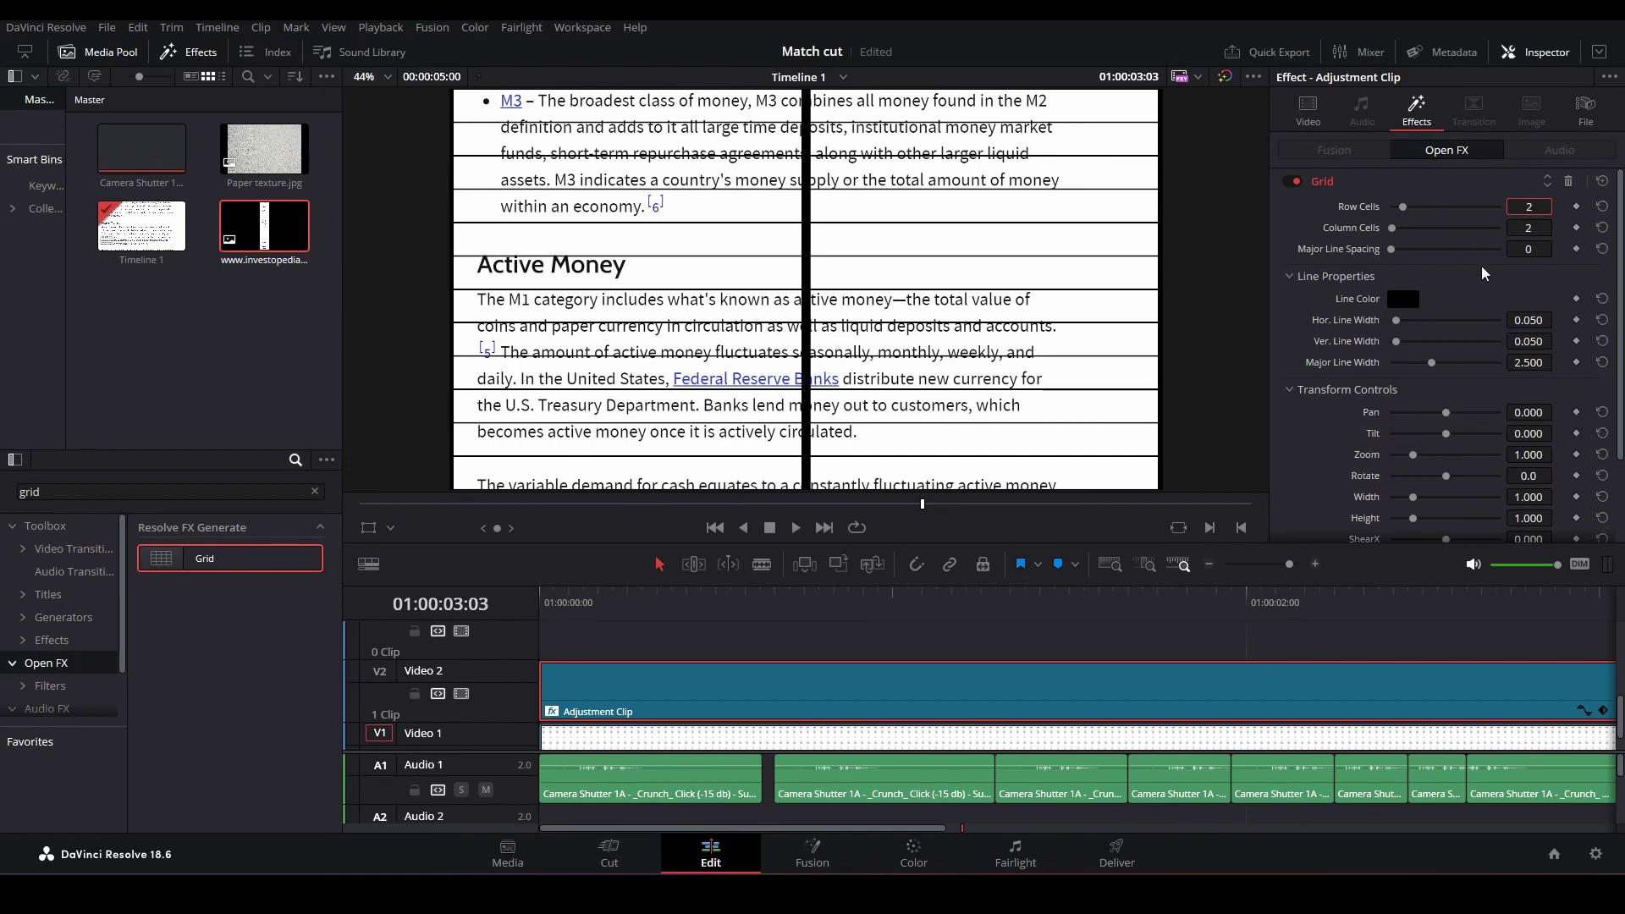
left_click(1510, 276)
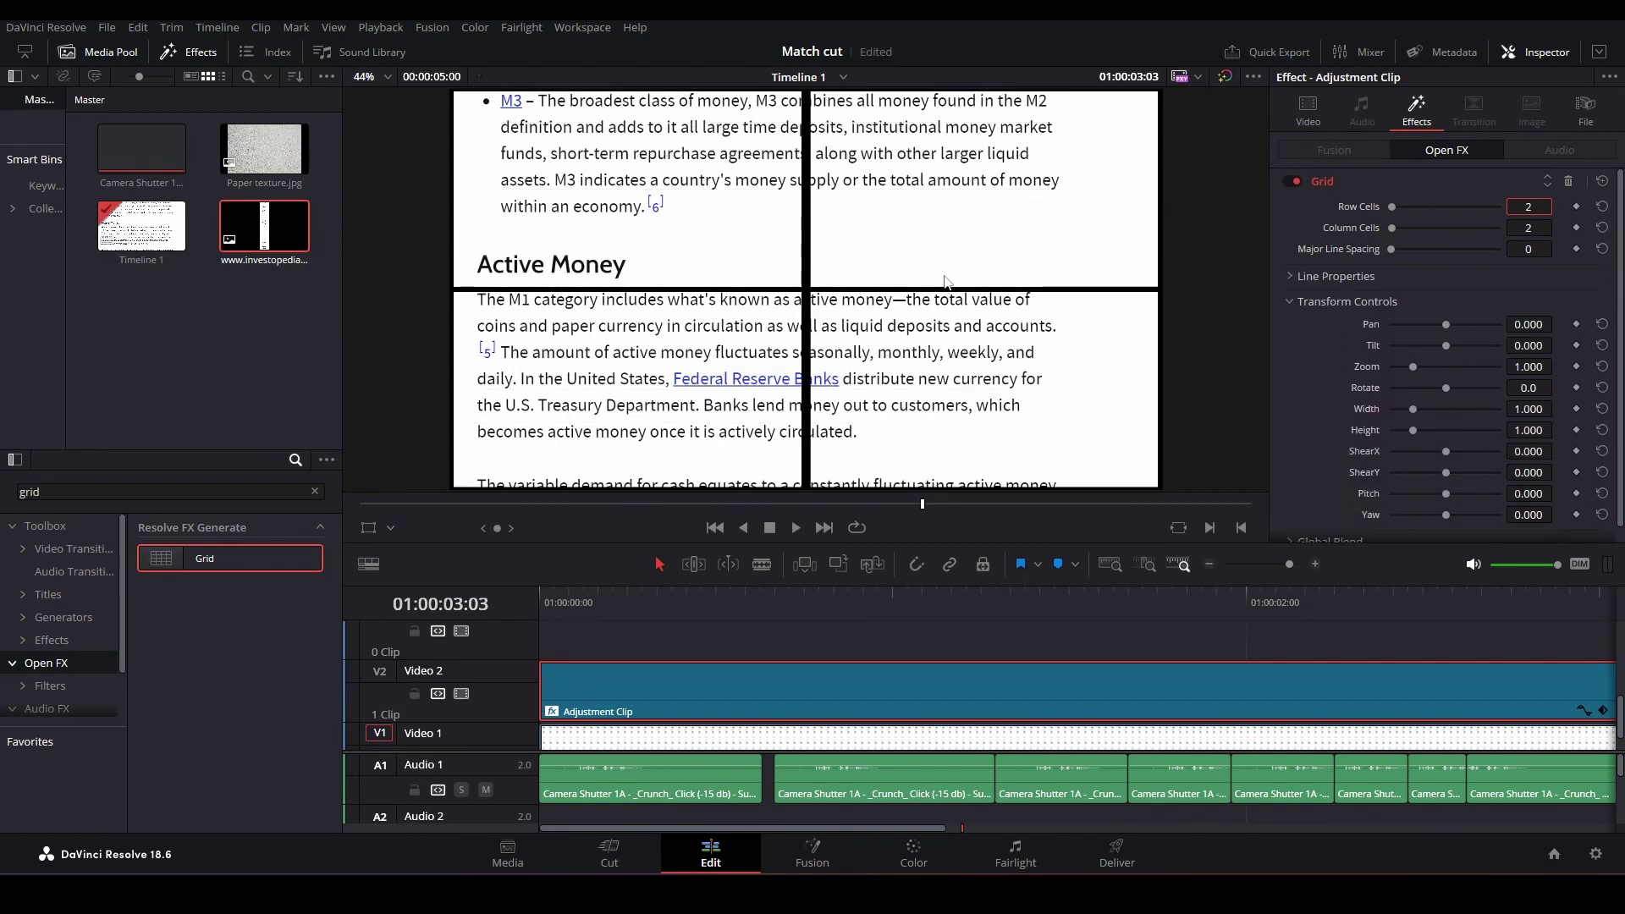
Thin both vertical and horizontal grid line widths to 0.007
left_click(1379, 278)
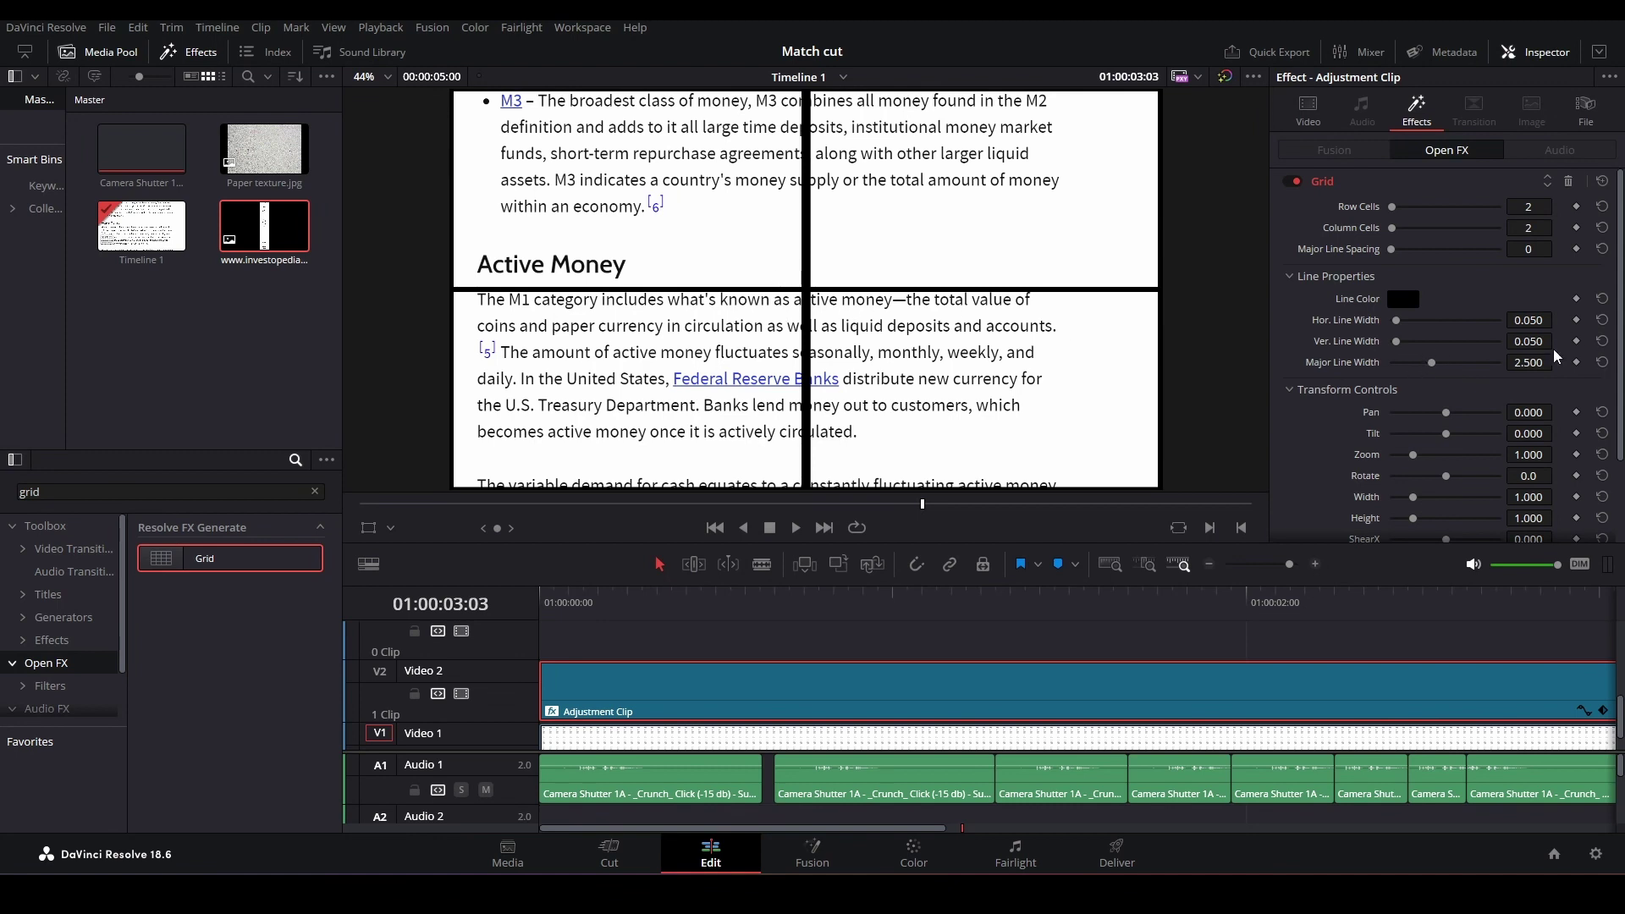
left_click_drag(1545, 341, 1529, 341)
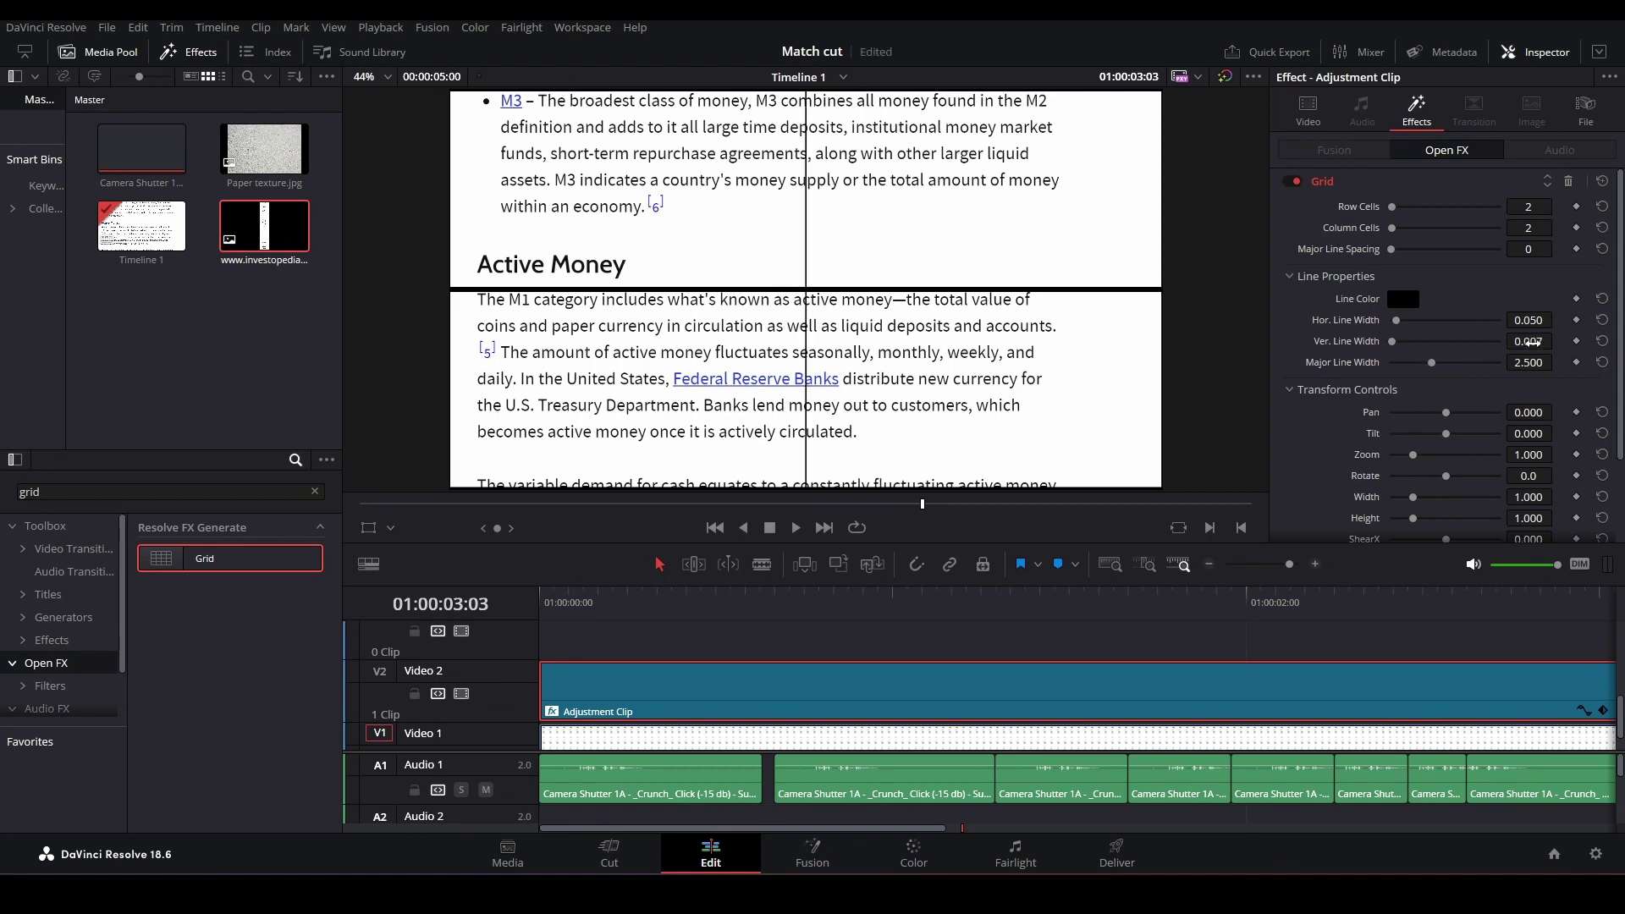
left_click(1533, 341)
left_click(1539, 320)
type("0.007")
key("Return")
left_click(1473, 284)
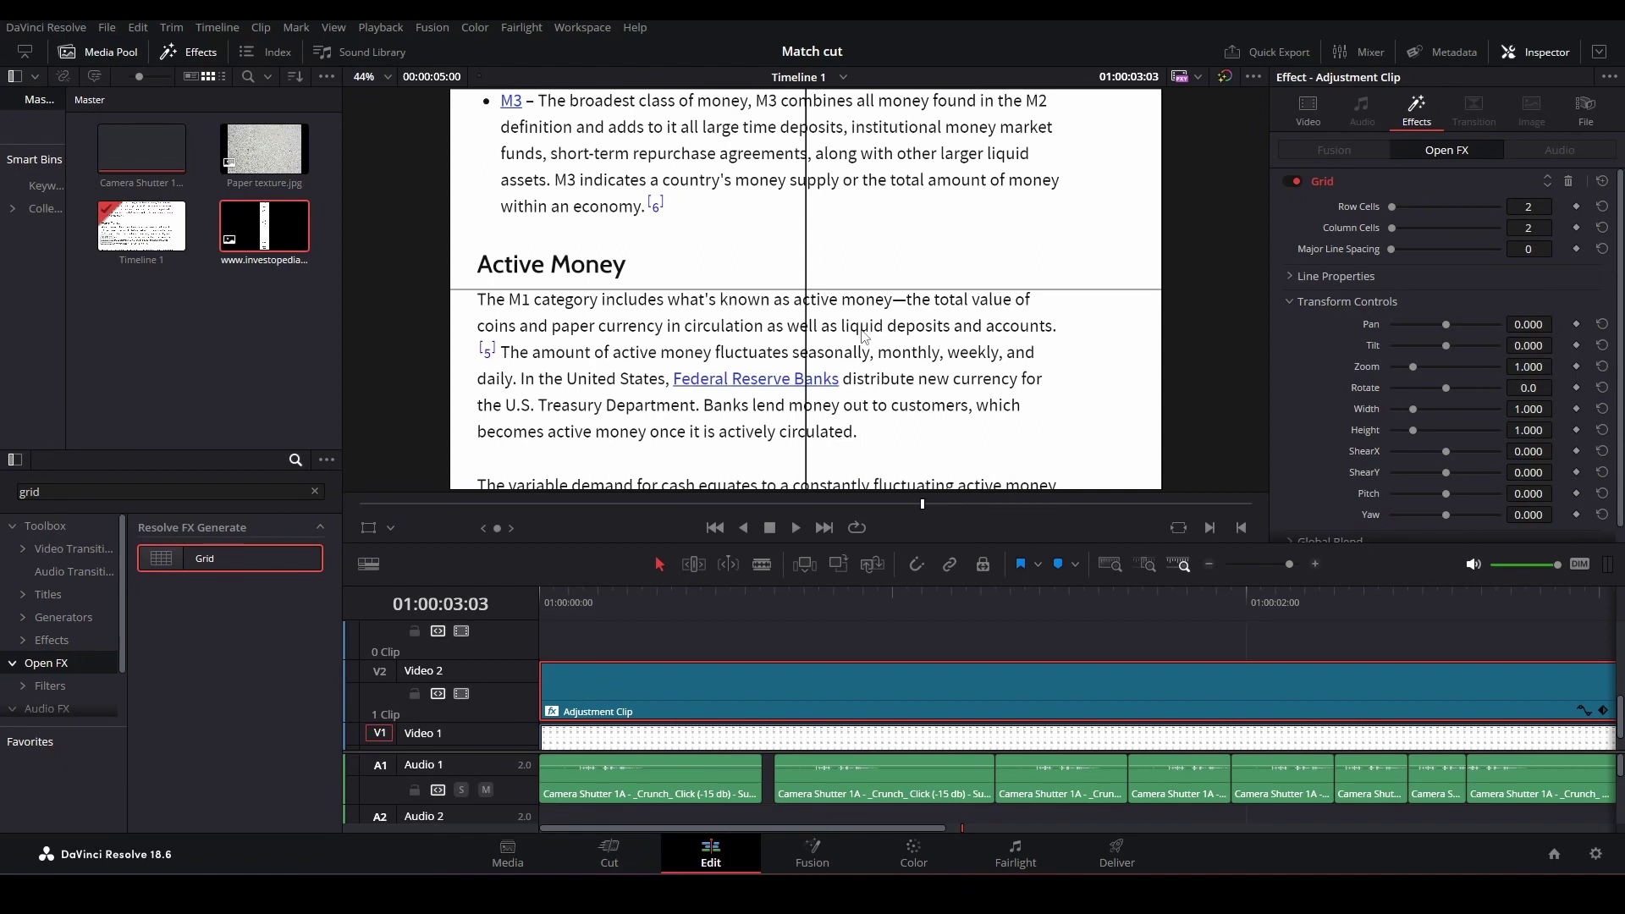
scroll(762, 712, "down", 1)
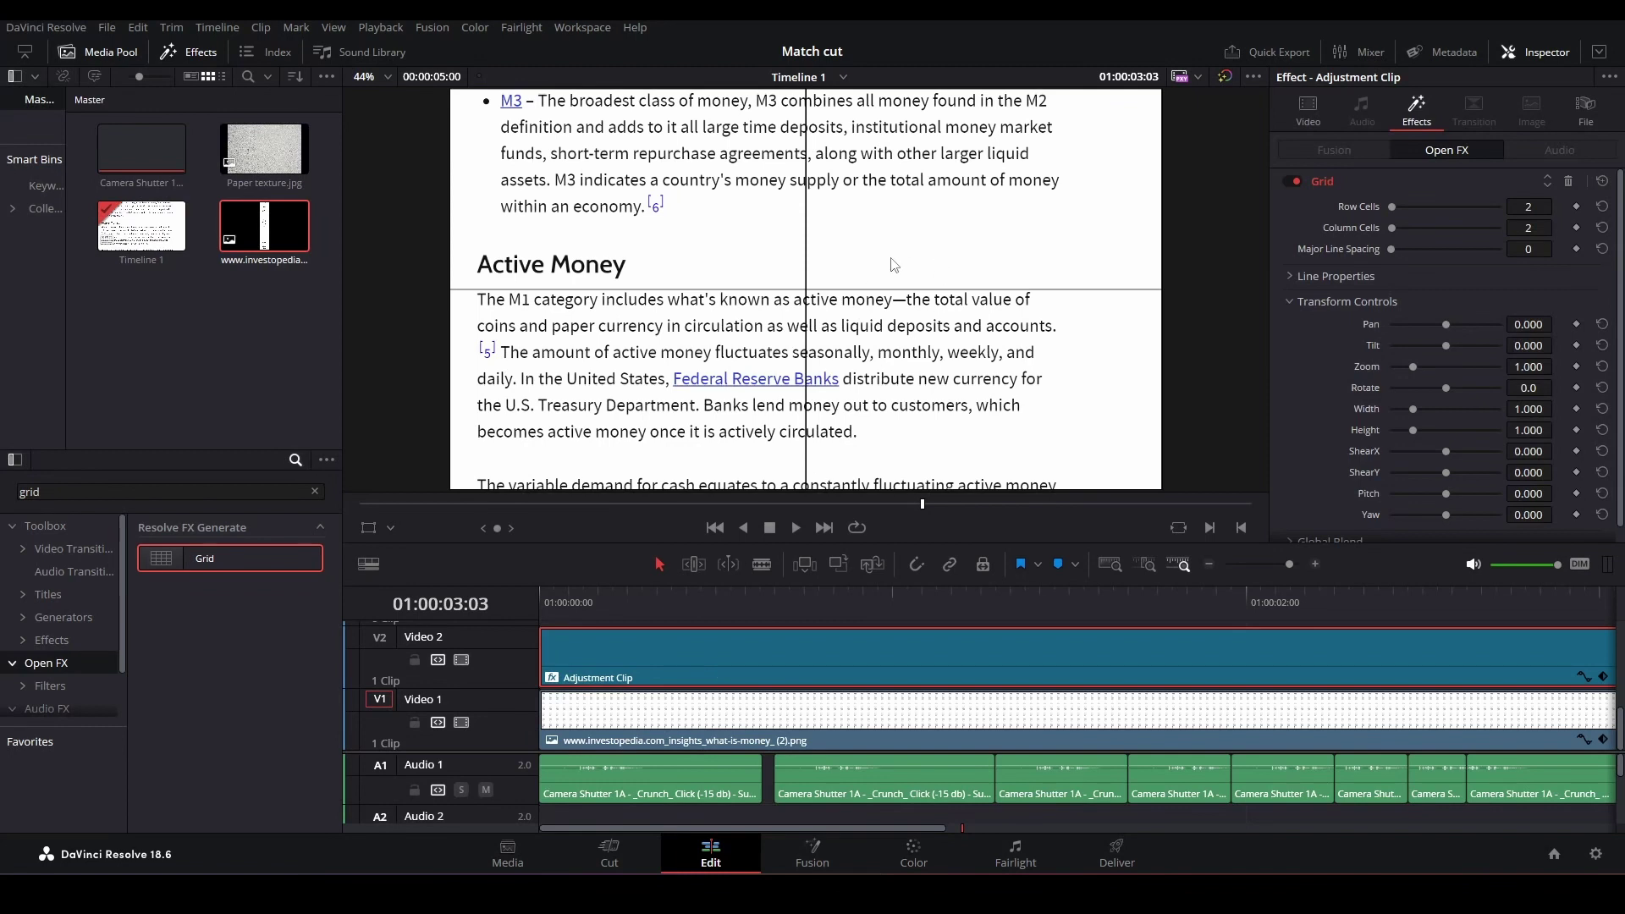
Try shifting the screenshot's Position X, reset it to centre, and save the project
left_click(707, 733)
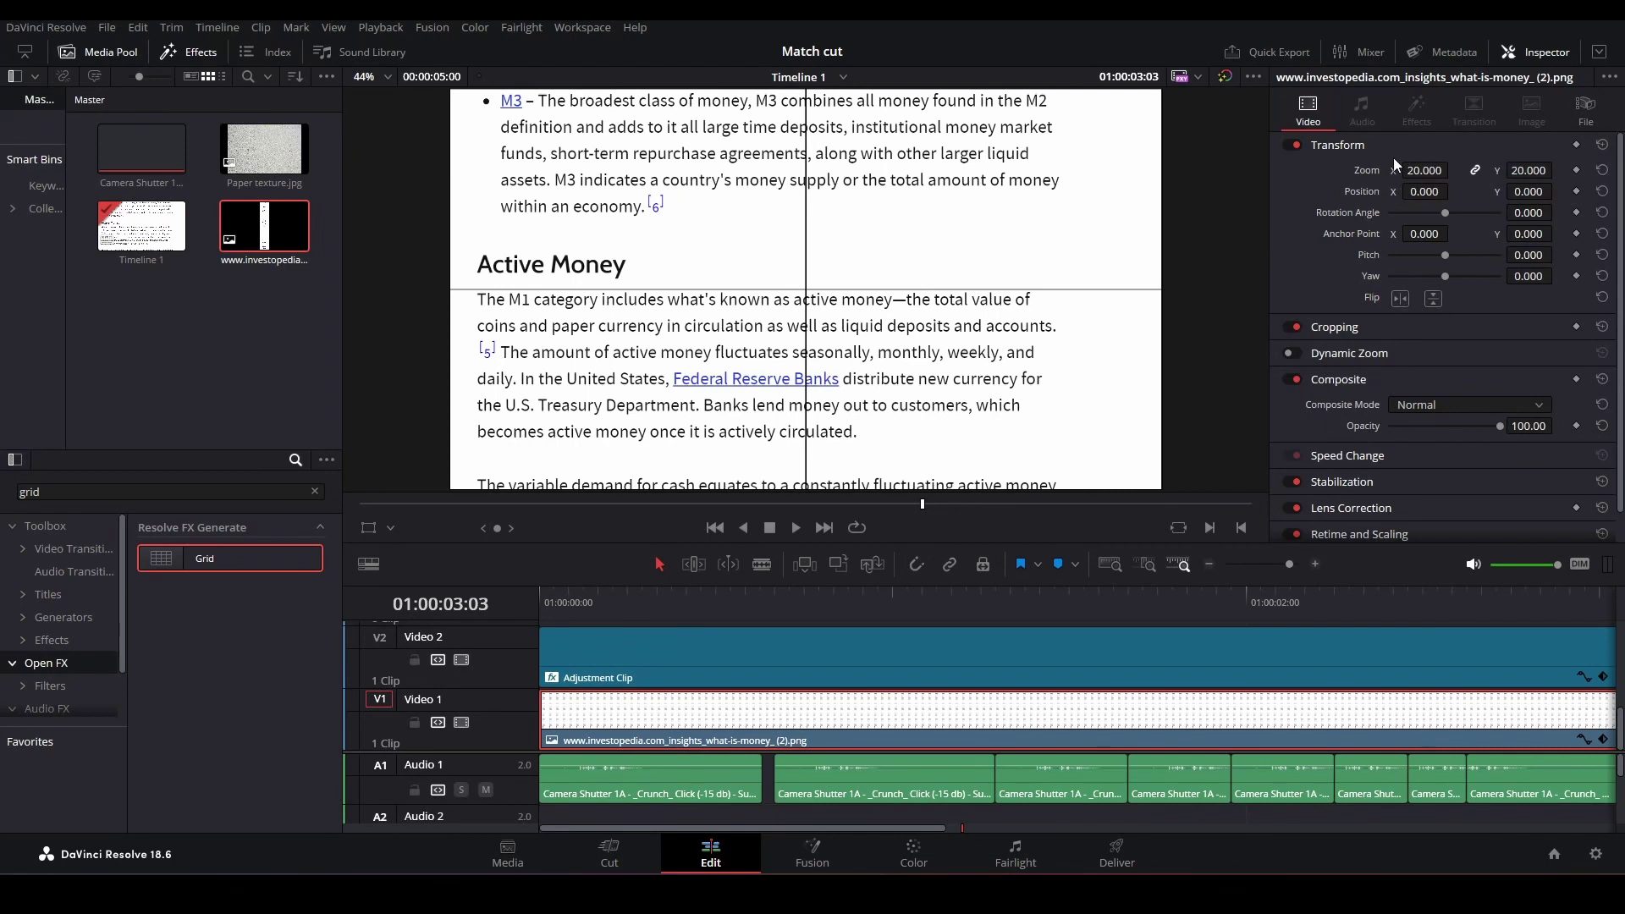
left_click_drag(1430, 192, 1388, 191)
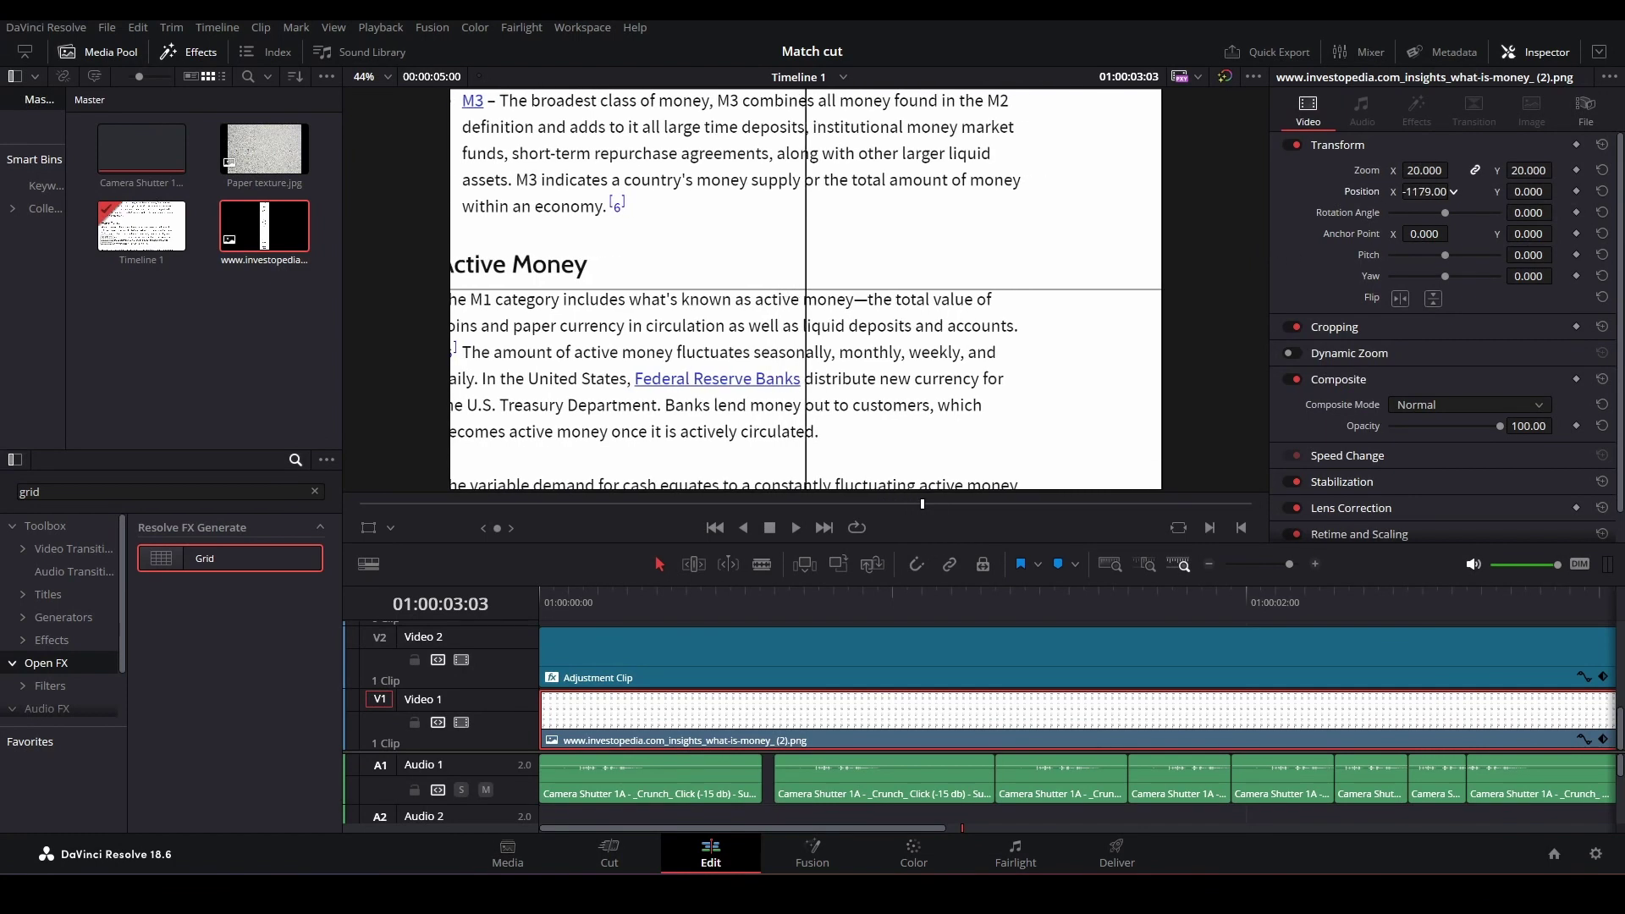
left_click_drag(1453, 192, 1558, 191)
double_click(1369, 191)
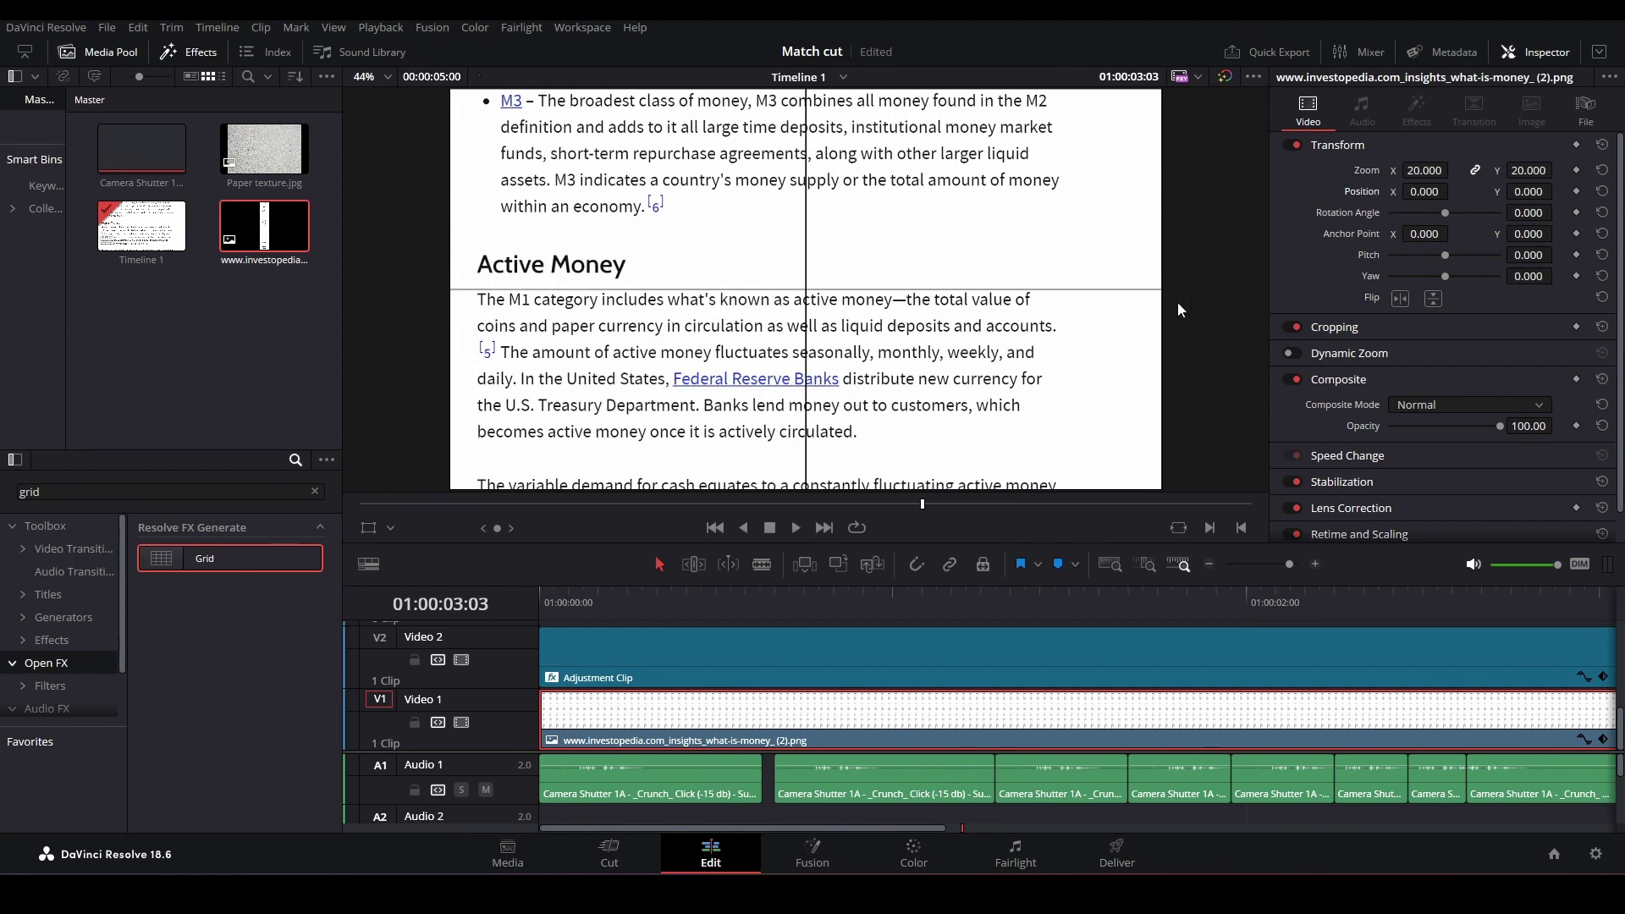
key("ctrl+s")
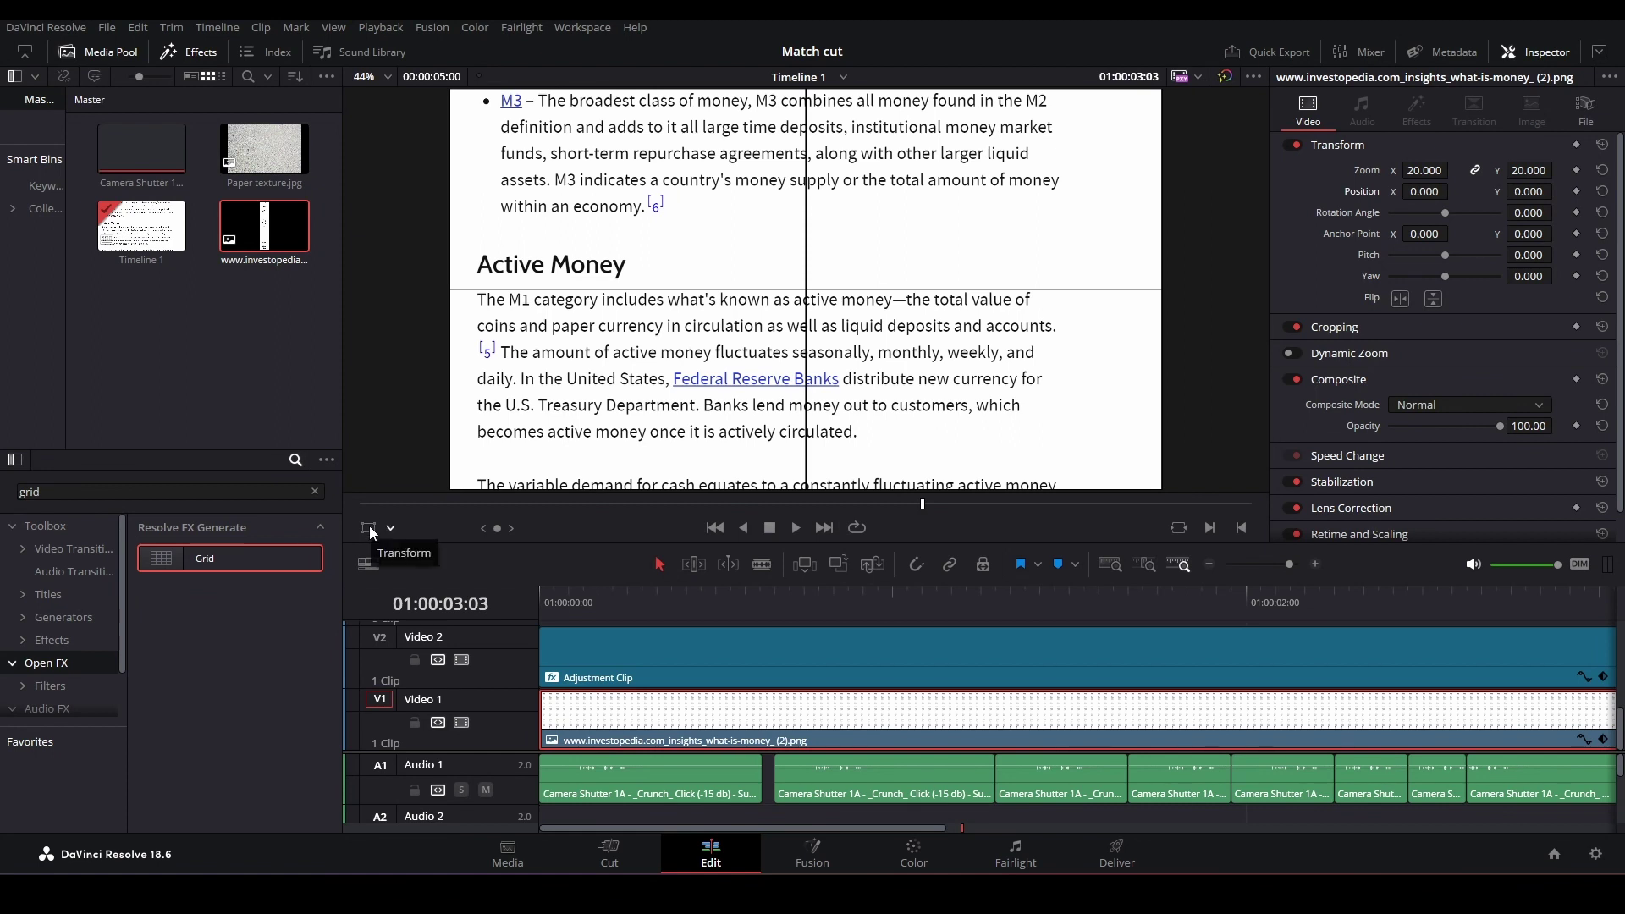
Drag the screenshot in the viewer to position -1573.79, 27.342 and save
left_click(369, 527)
left_click_drag(977, 347, 916, 337)
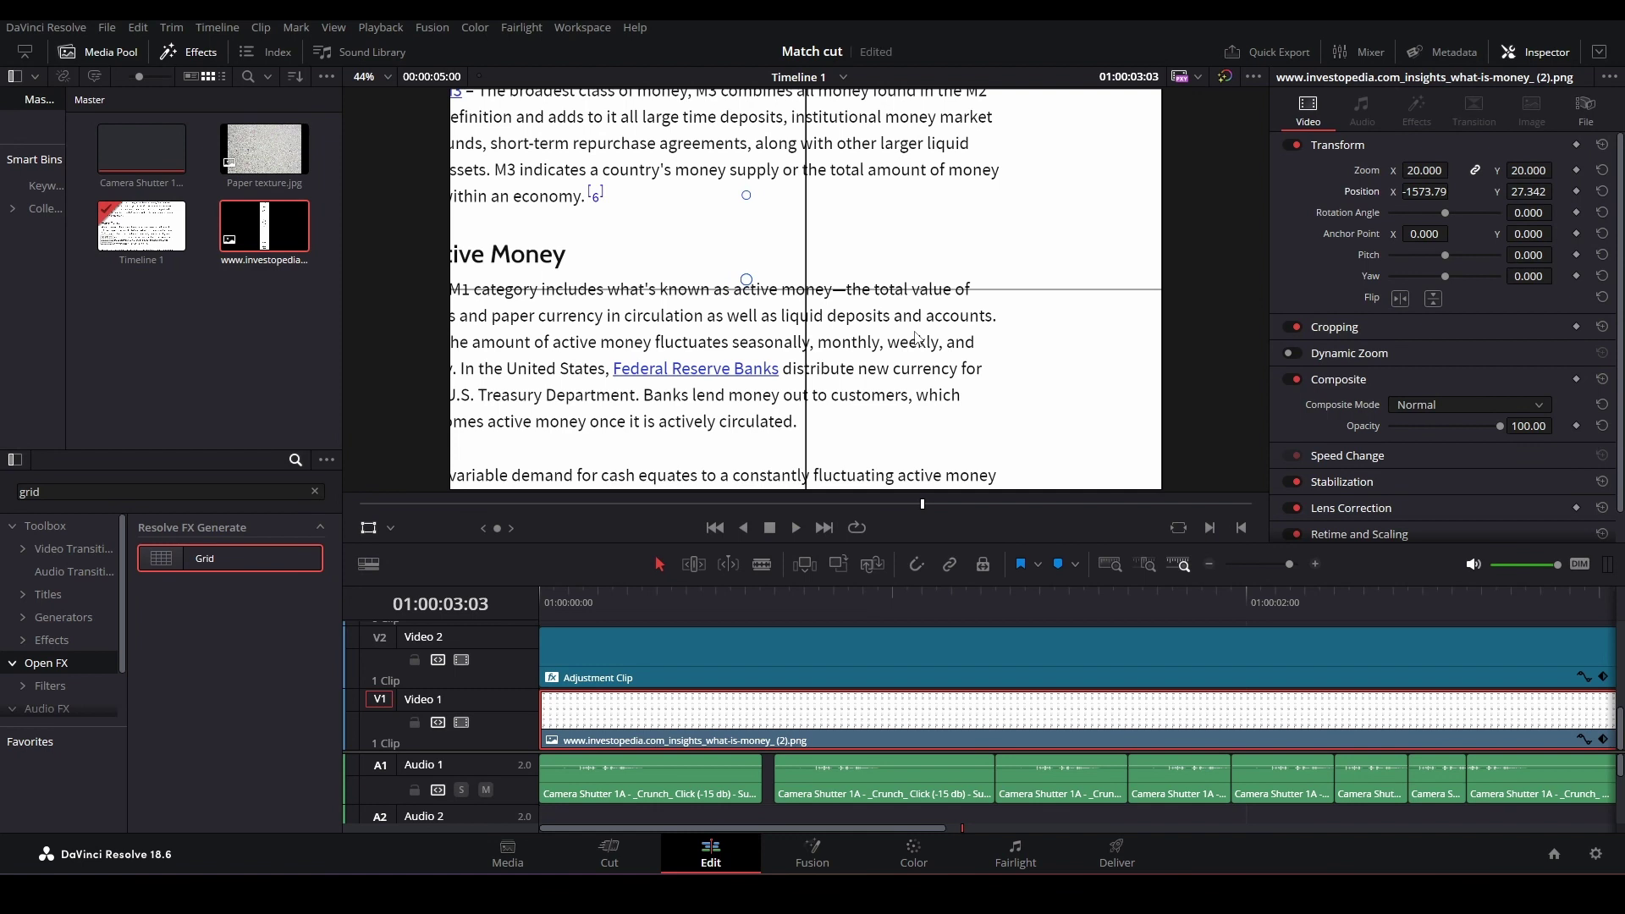
key("ctrl+s")
Razor the screenshot at a shutter sound and offset the second clip's image left and down, then save
key("b")
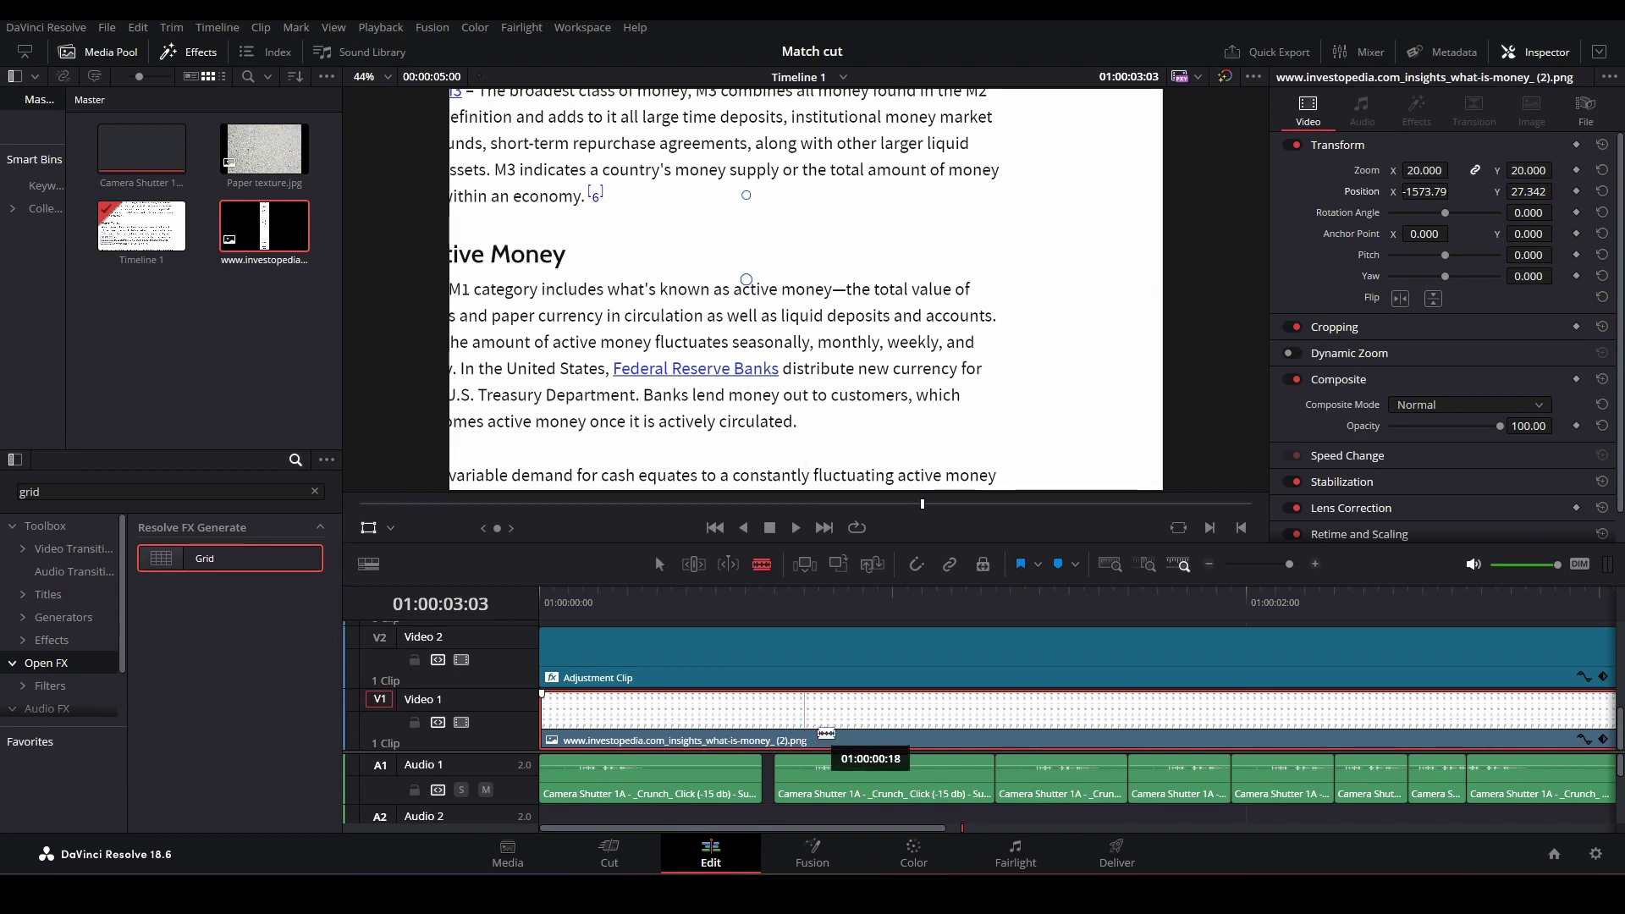
left_click(826, 733)
key("a")
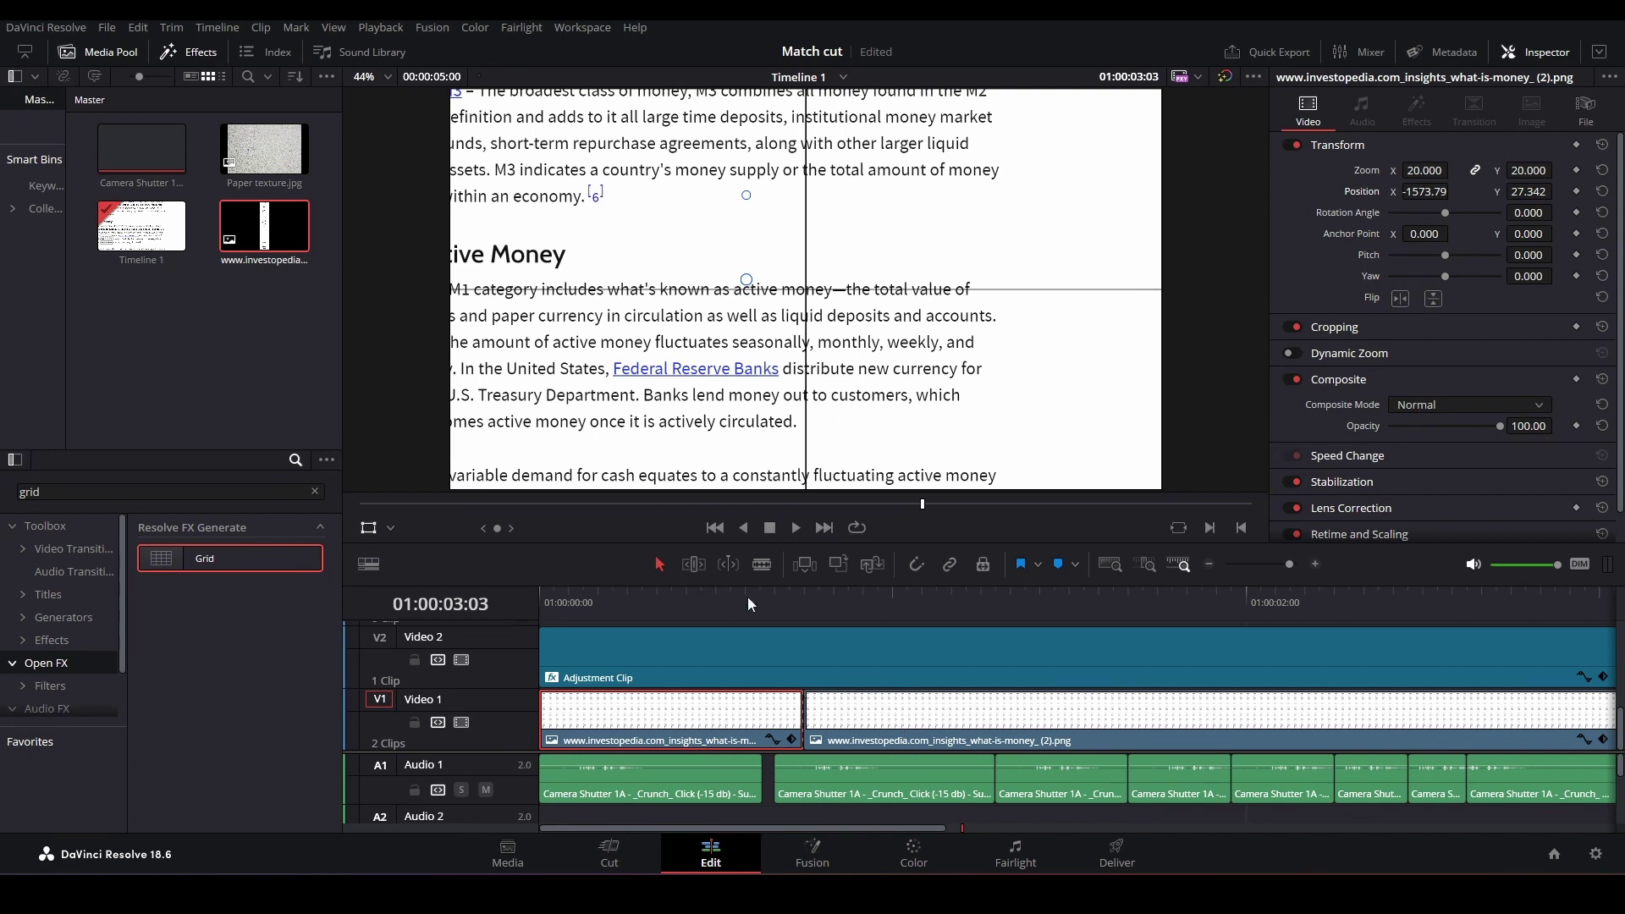
left_click_drag(805, 594, 821, 598)
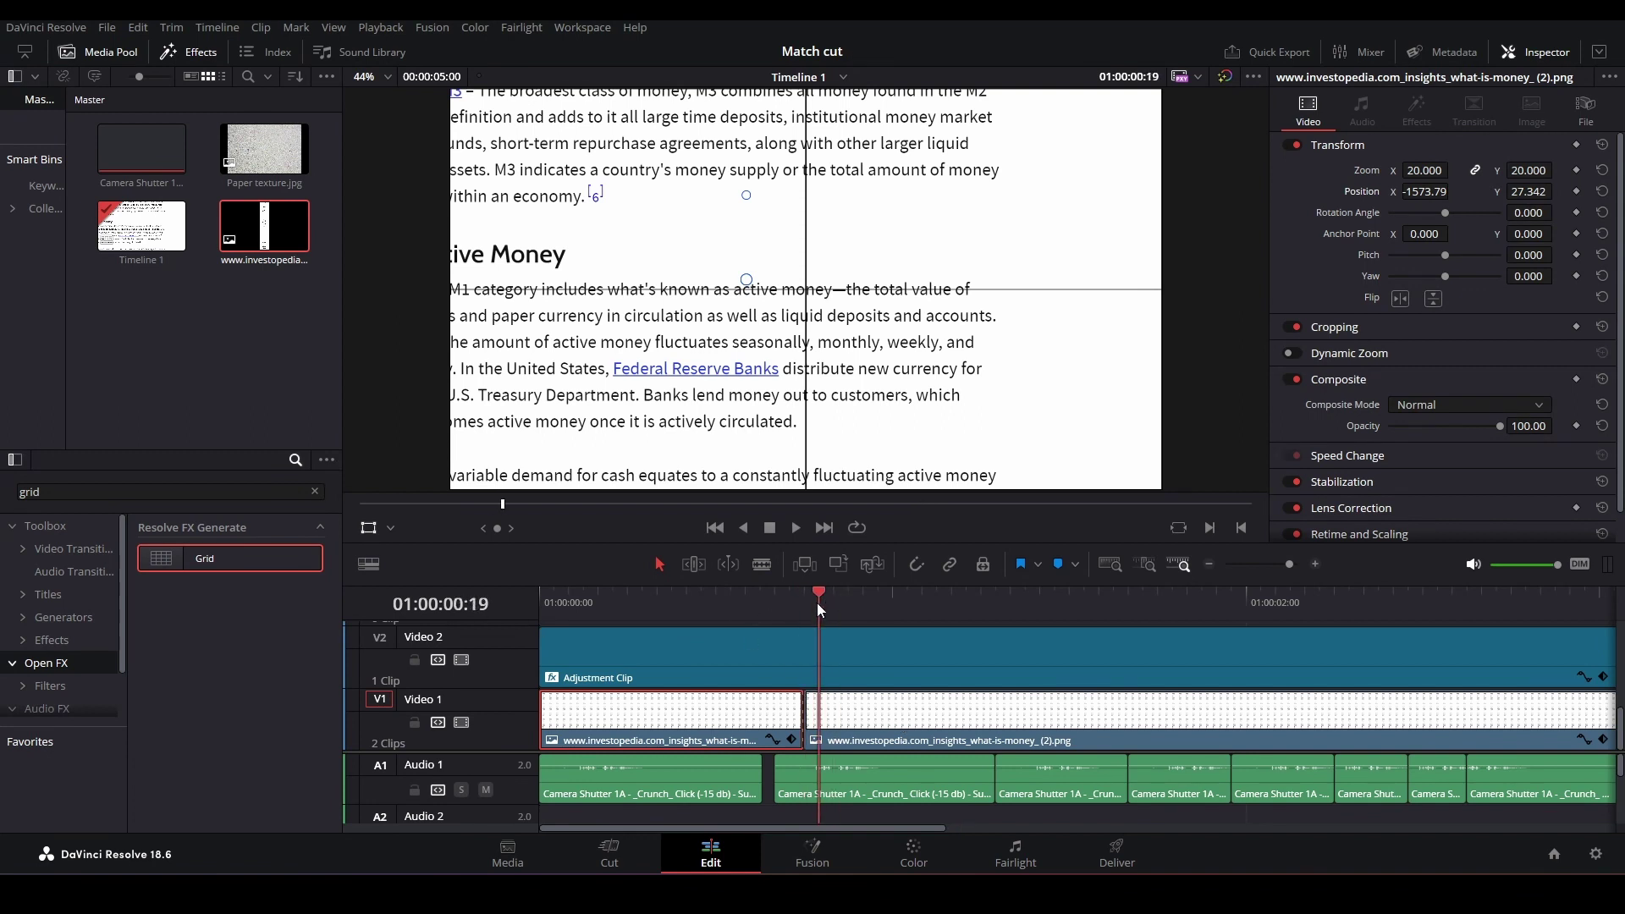
left_click(900, 741)
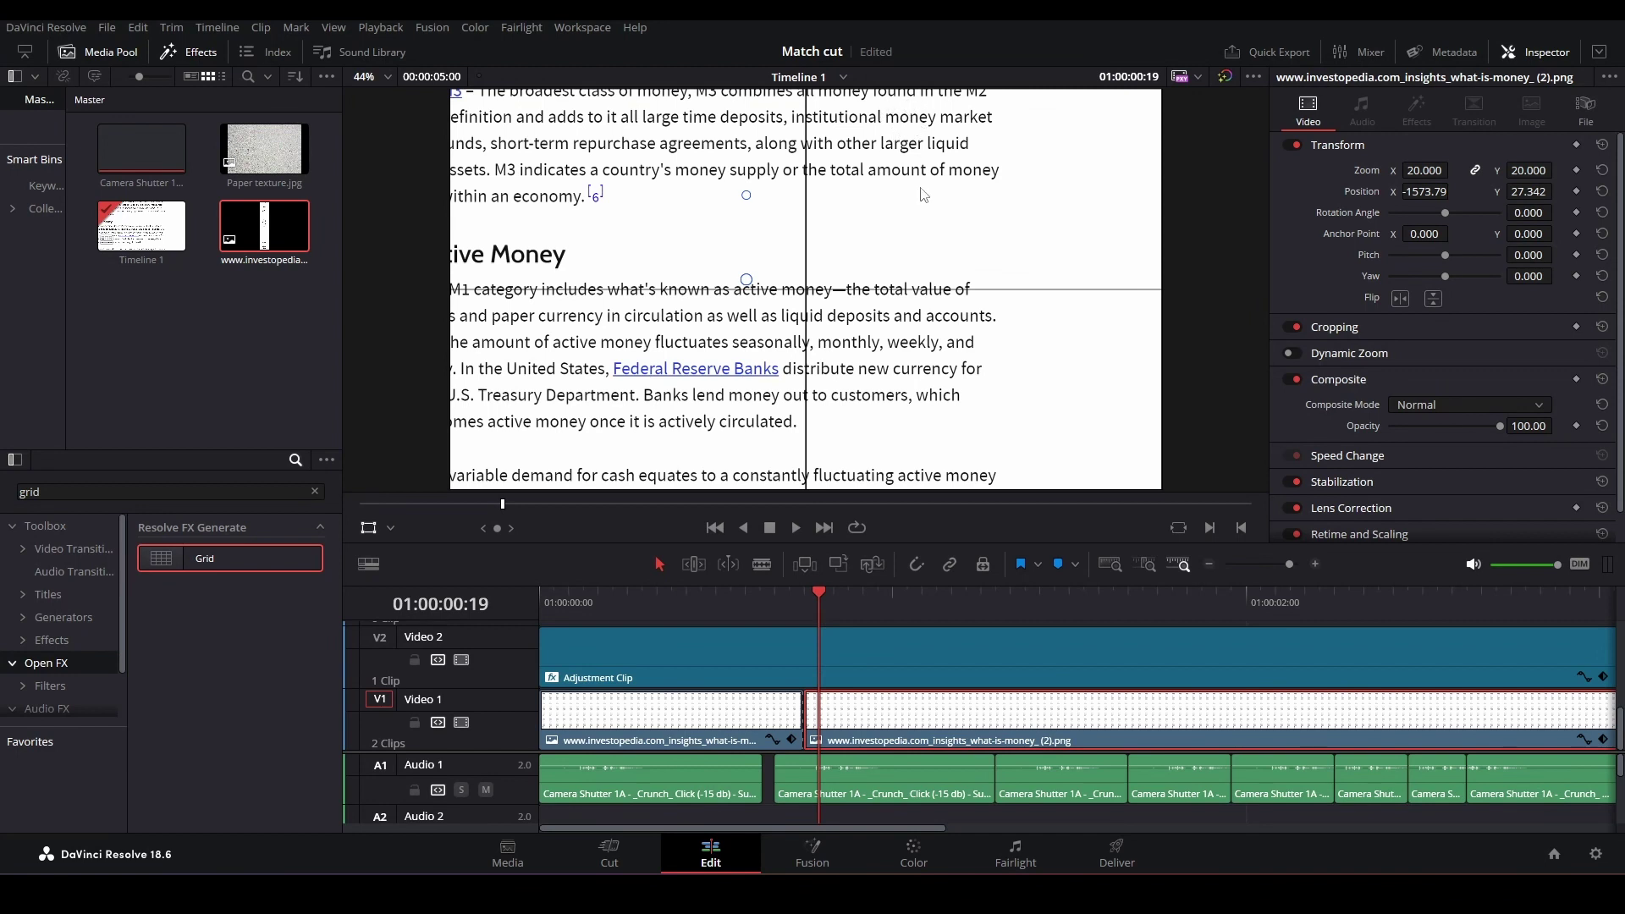
left_click_drag(1027, 207, 915, 370)
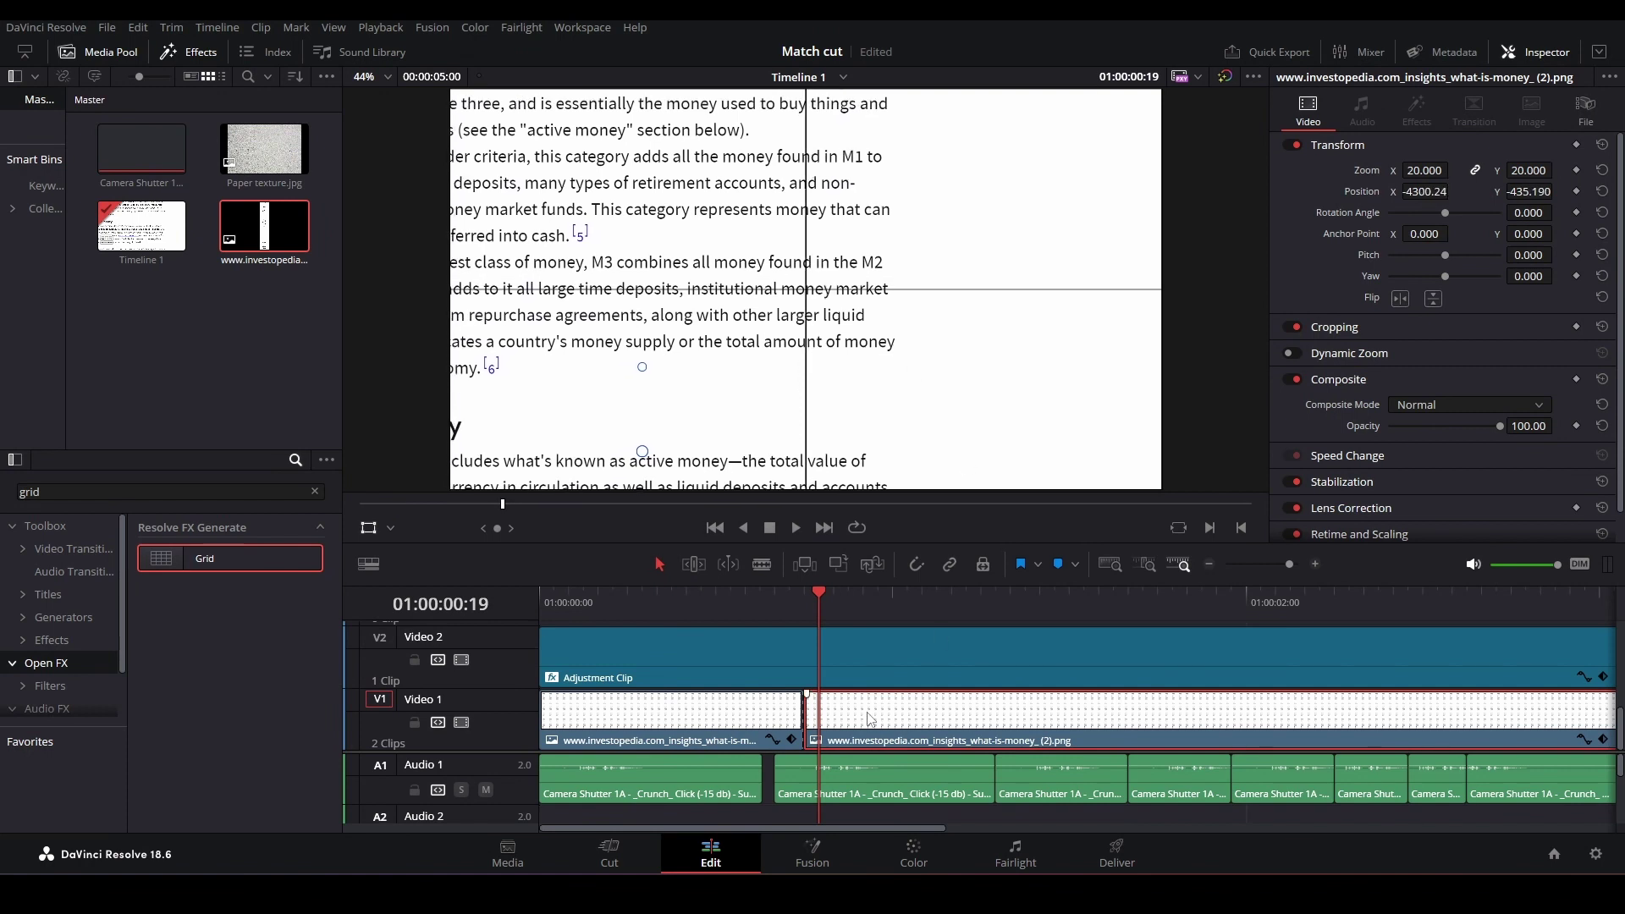
key("ctrl+s")
Play the cut sequence from the start to check it, then park the playhead at 01:00:00:11
left_click_drag(820, 593, 540, 601)
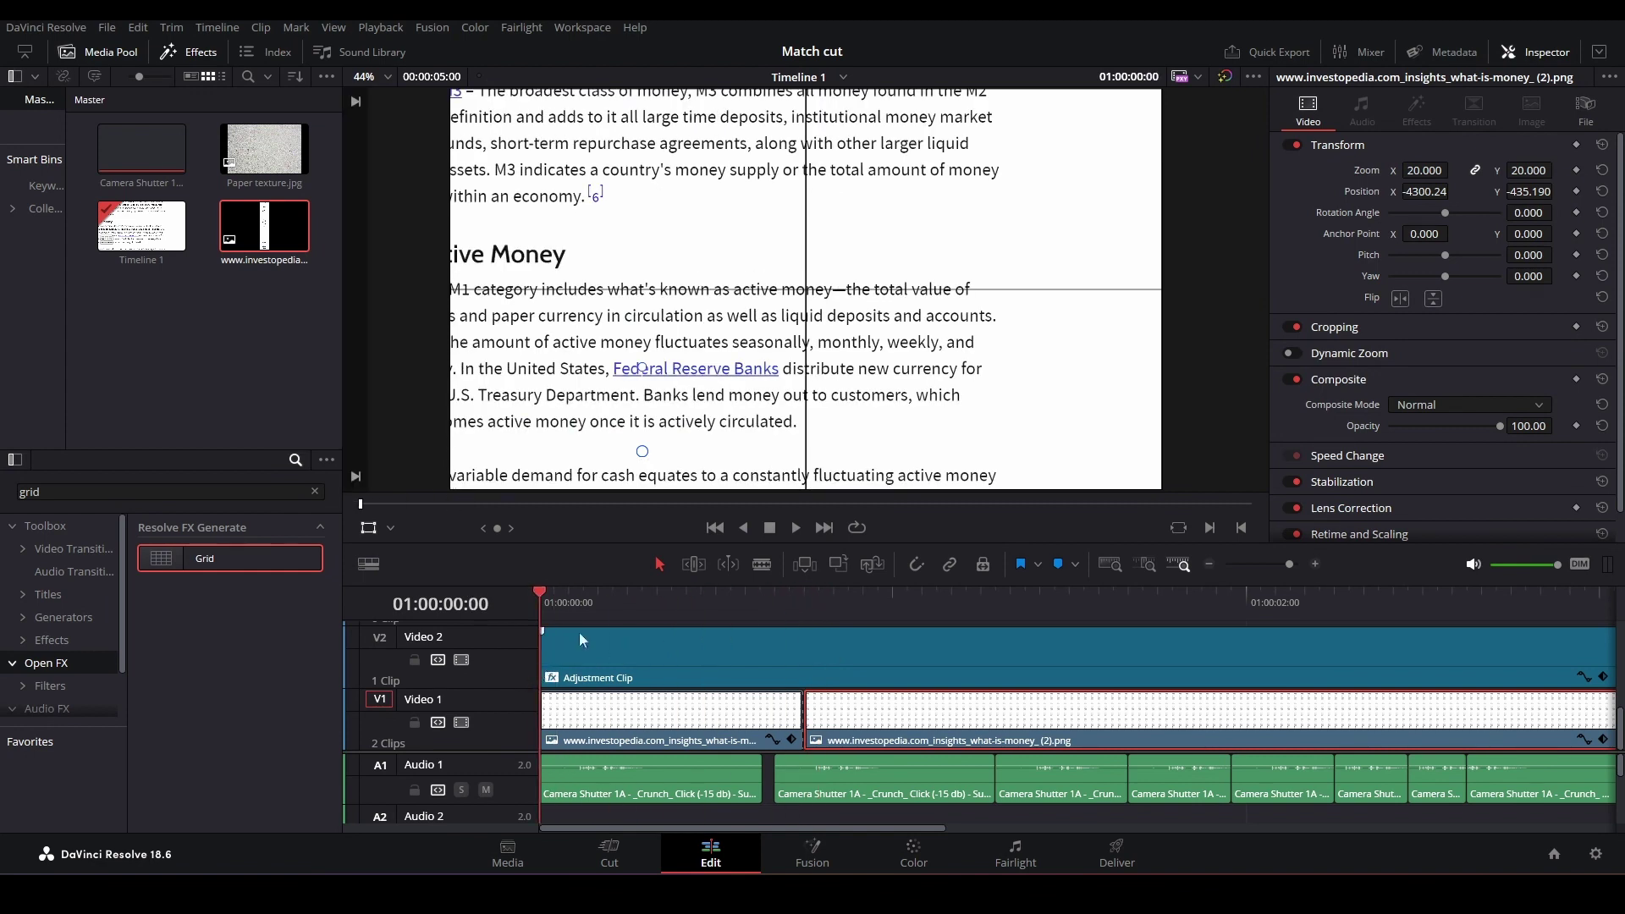
left_click(796, 528)
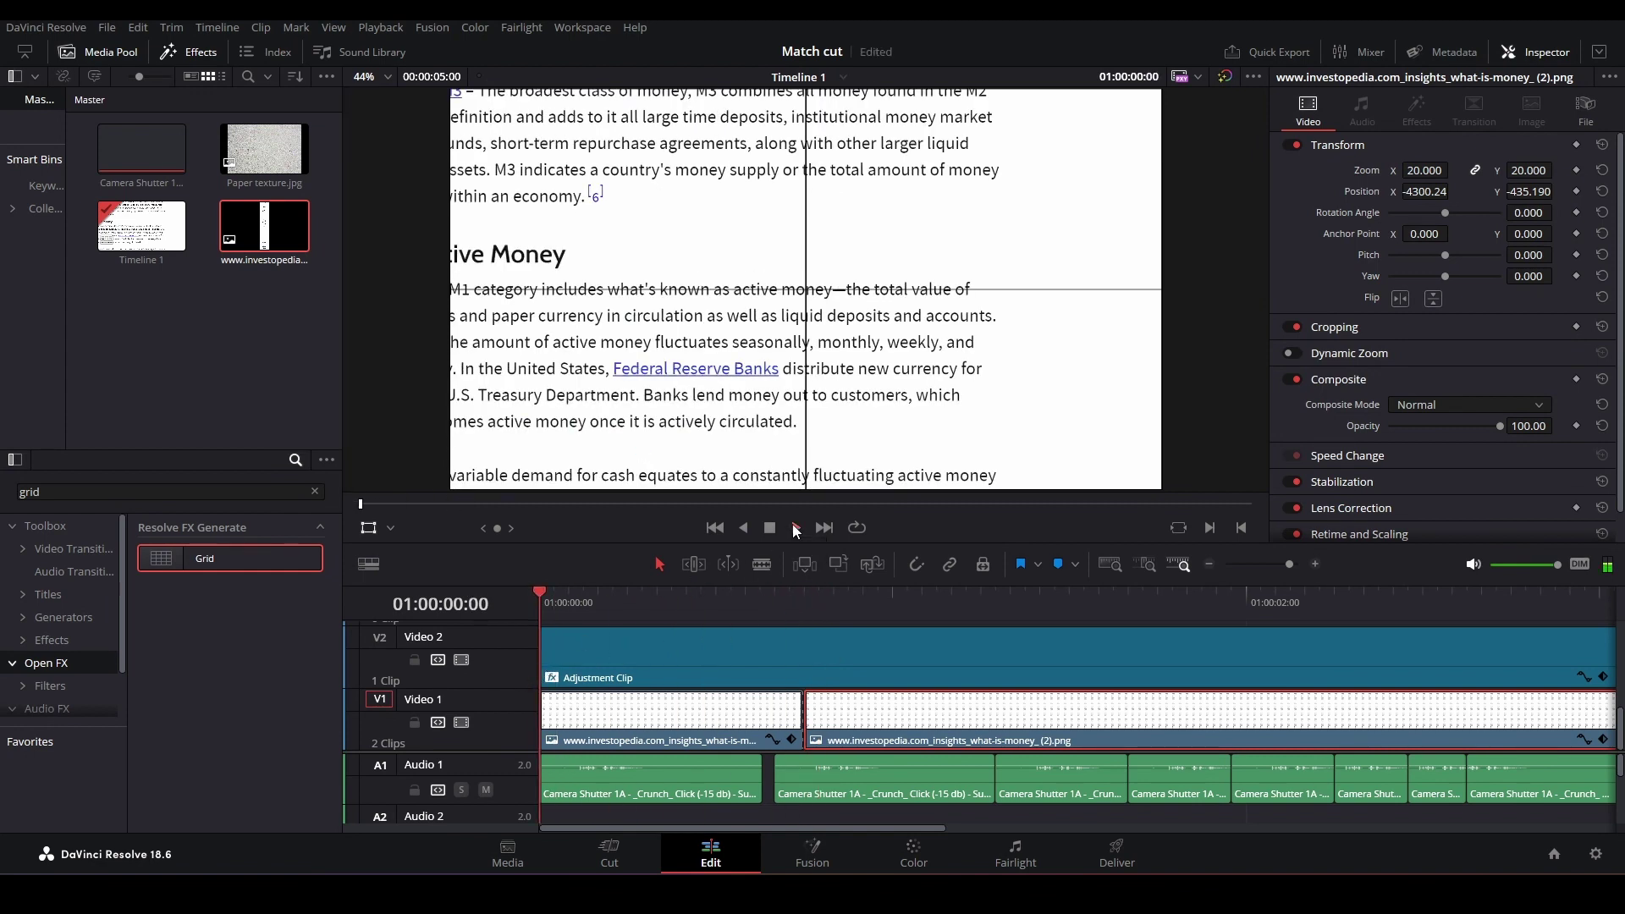
left_click(770, 527)
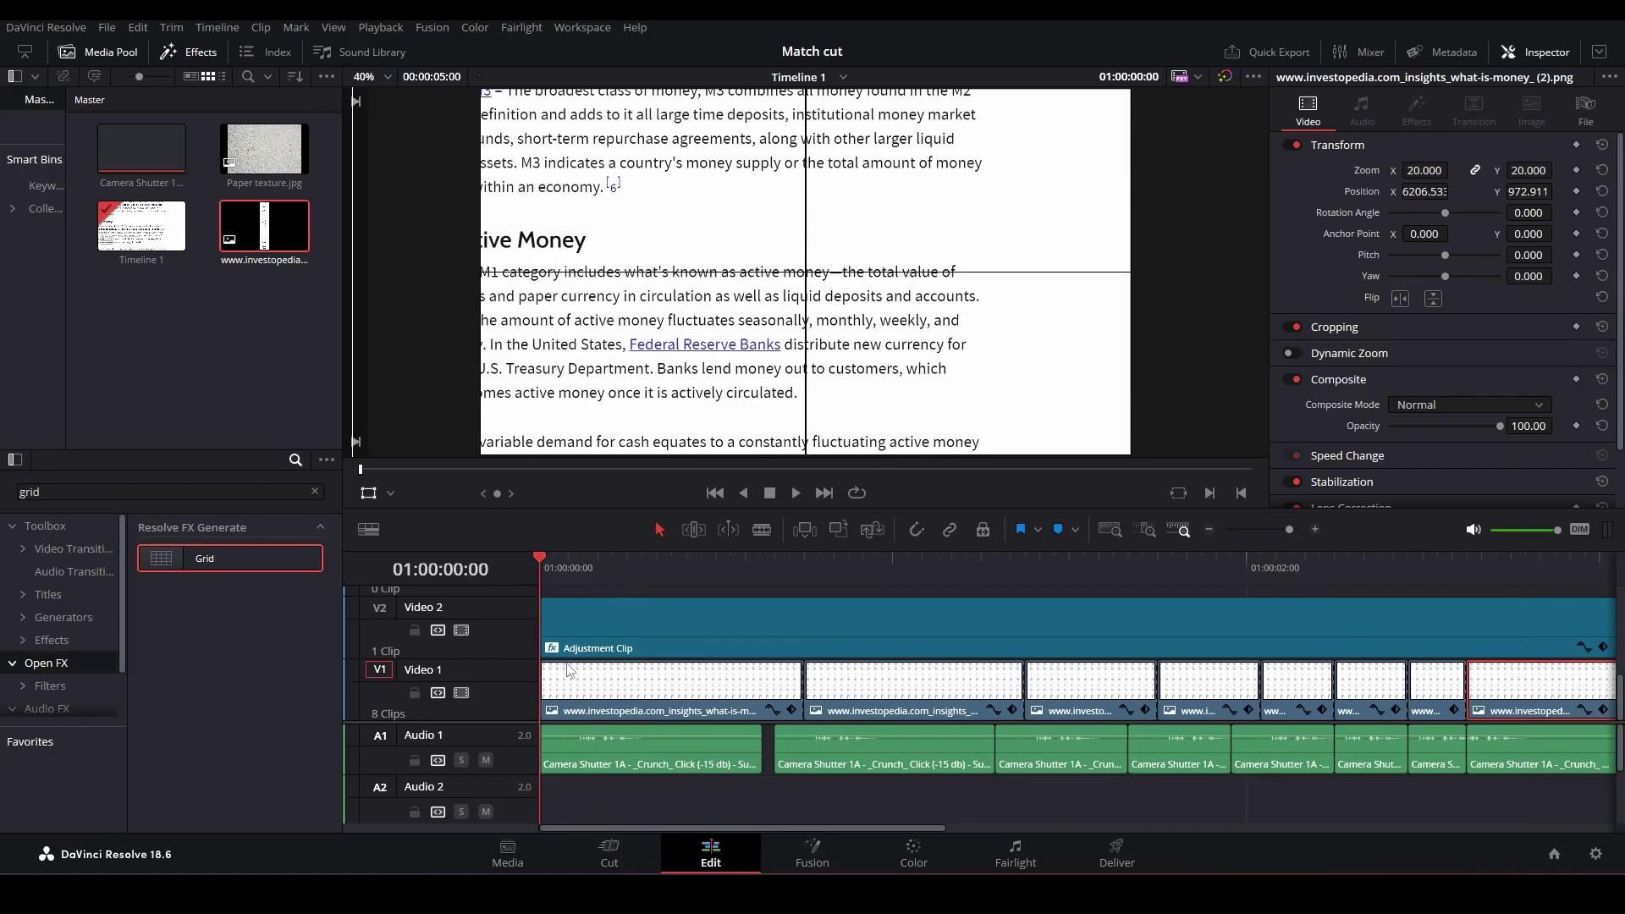
left_click(795, 495)
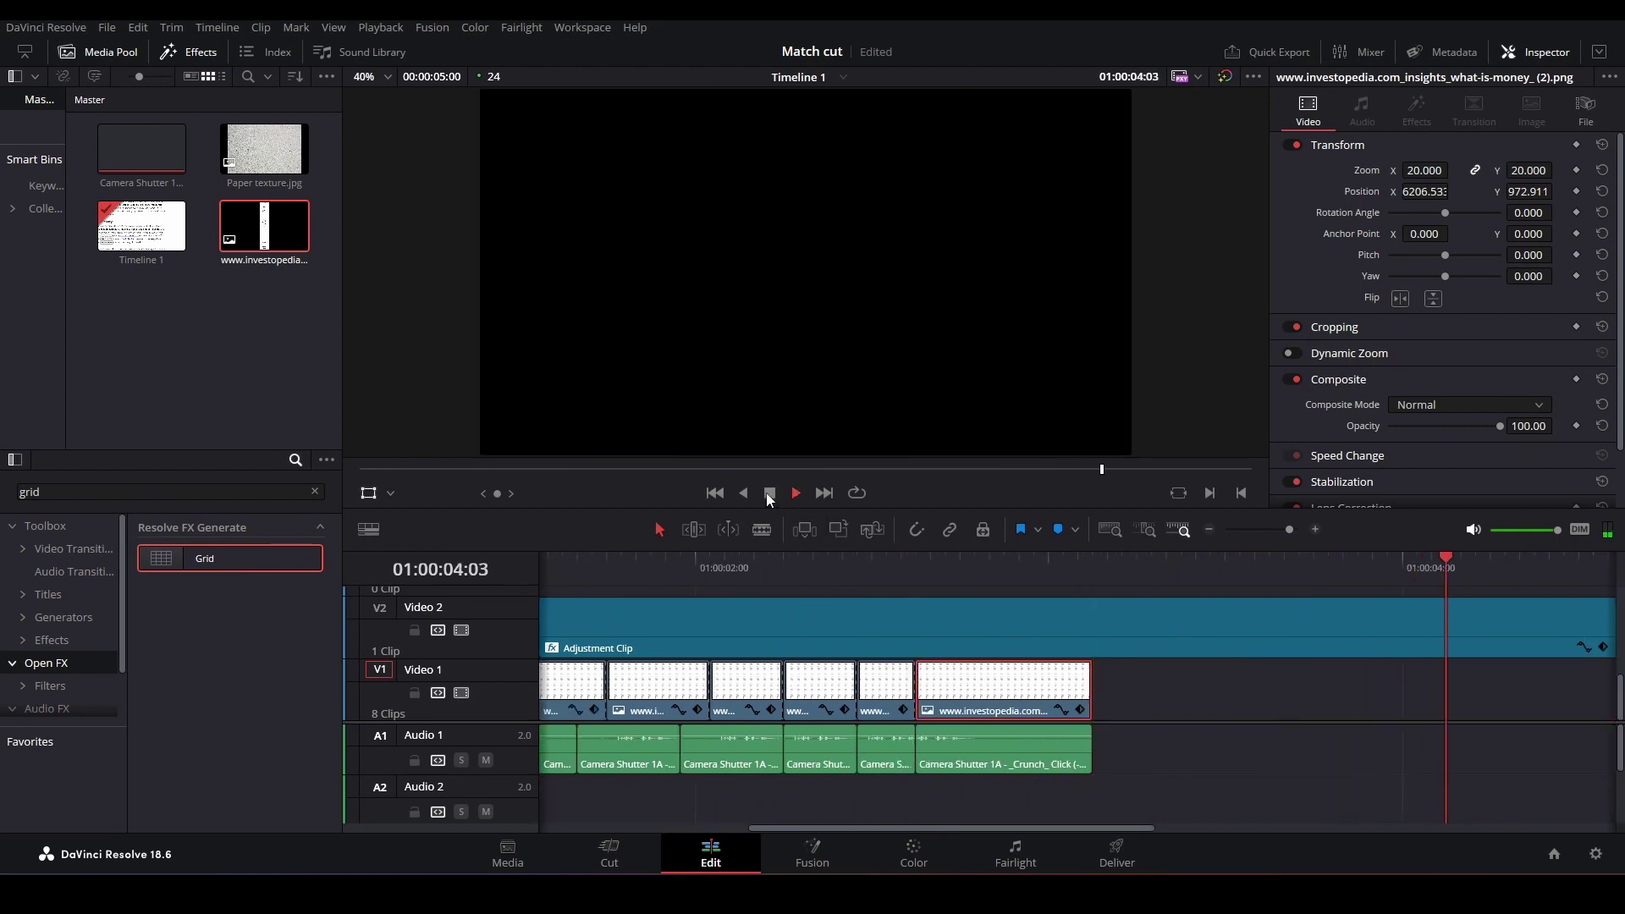
left_click(768, 493)
left_click_drag(1003, 832, 614, 800)
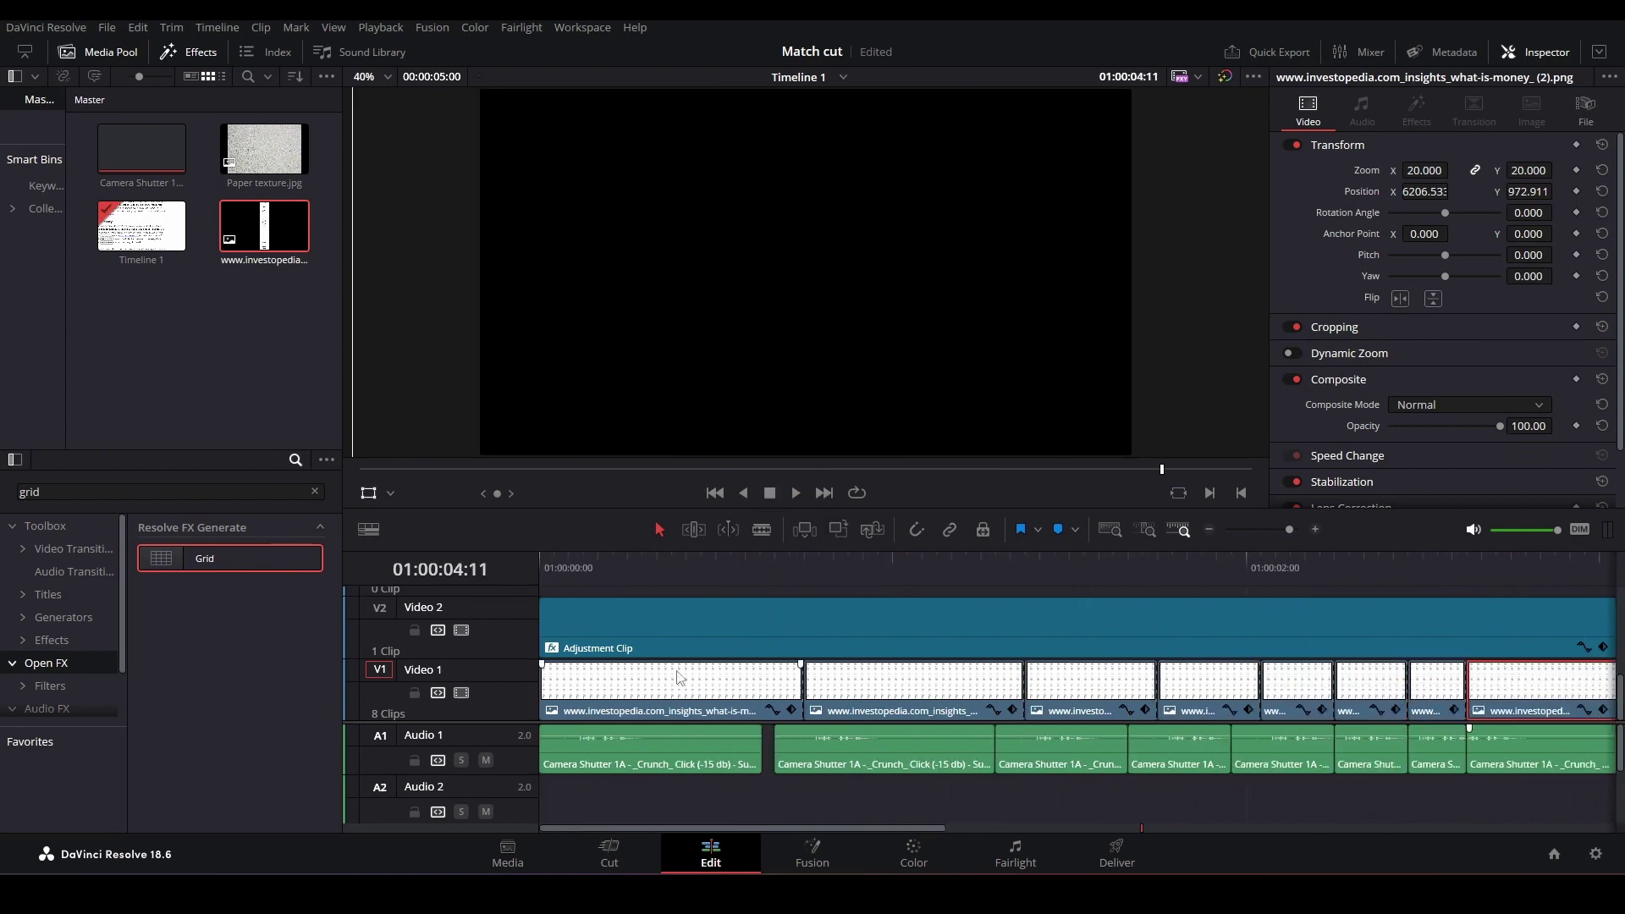
left_click_drag(659, 581, 705, 579)
Delete the Grid Adjustment Clip from Video 2, save, and play the timeline from the start
left_click(816, 631)
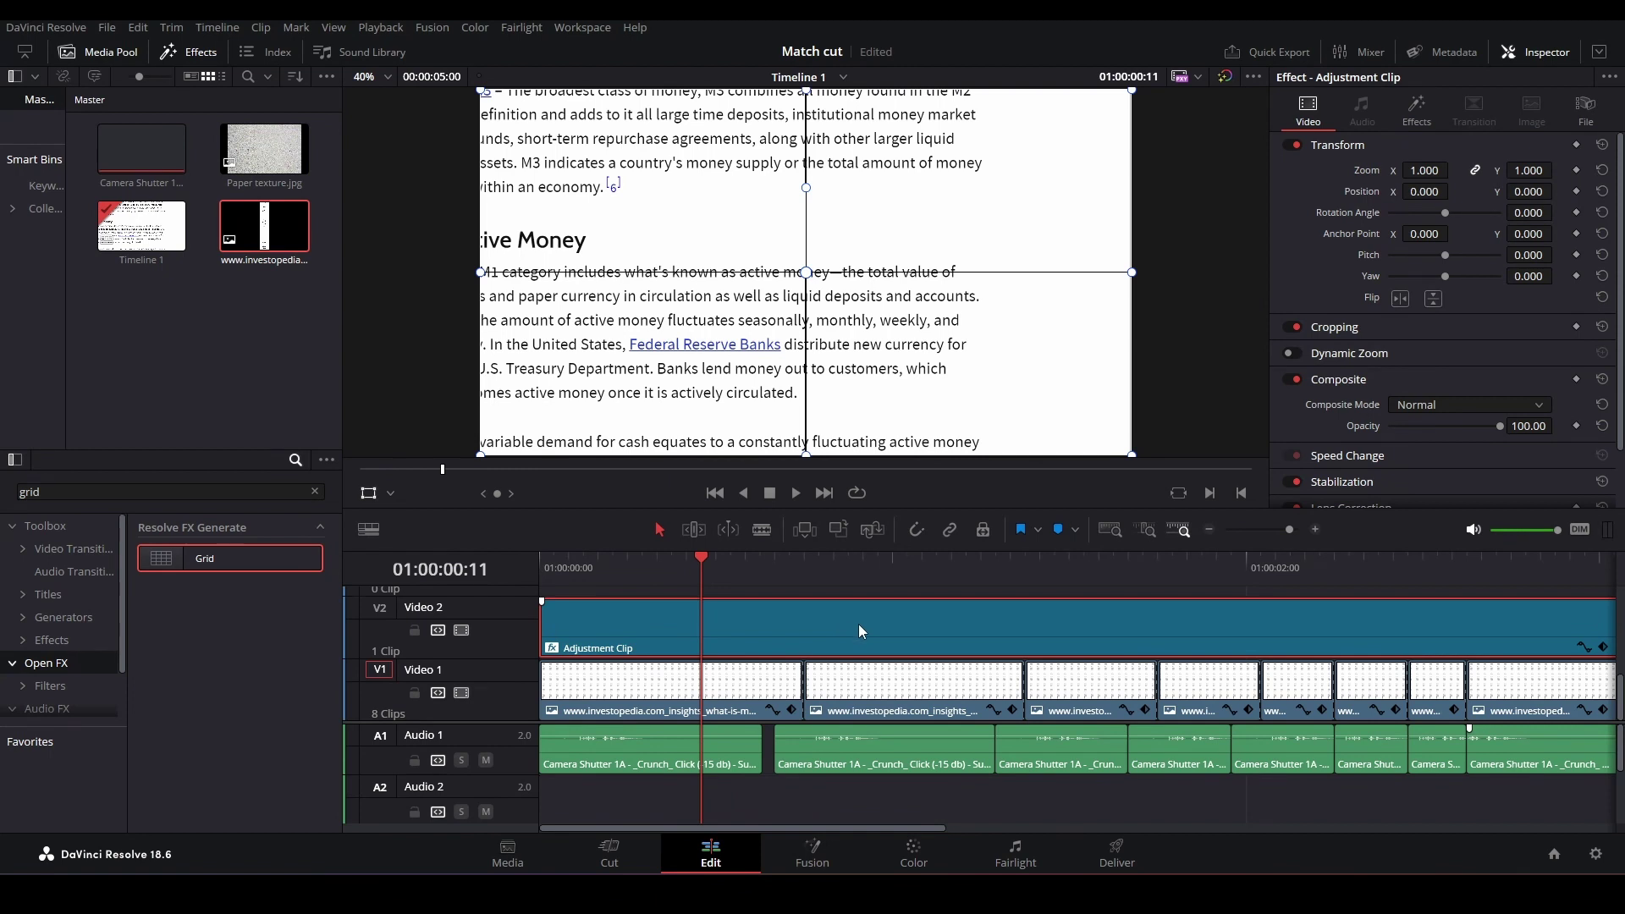
key("Delete")
key("Home")
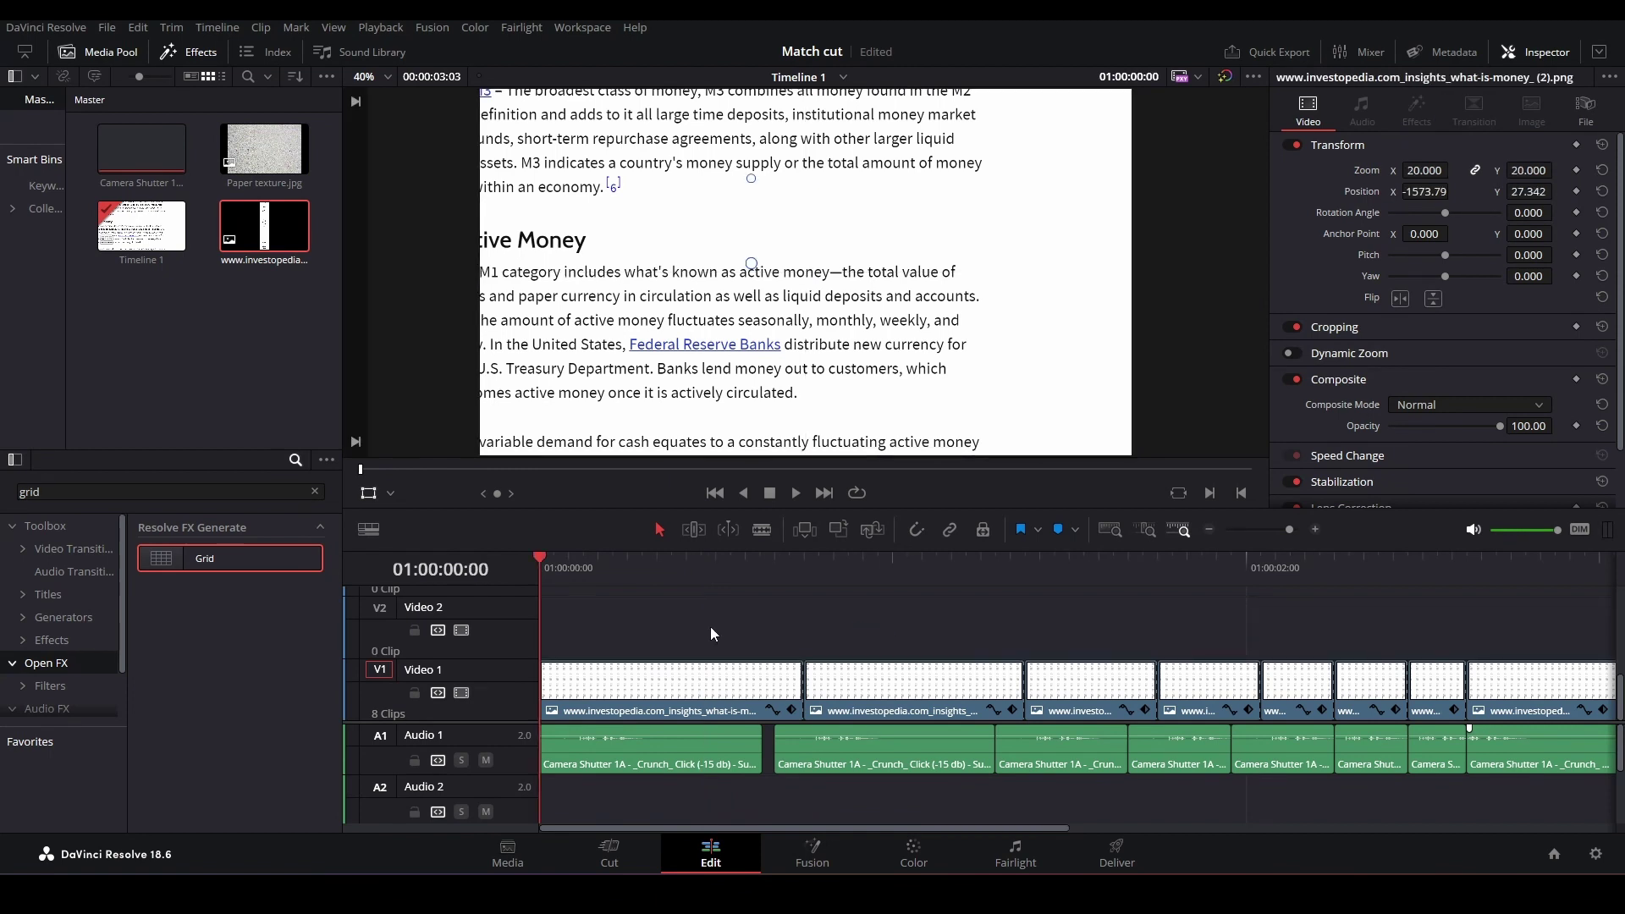
key("ctrl+s")
left_click(796, 493)
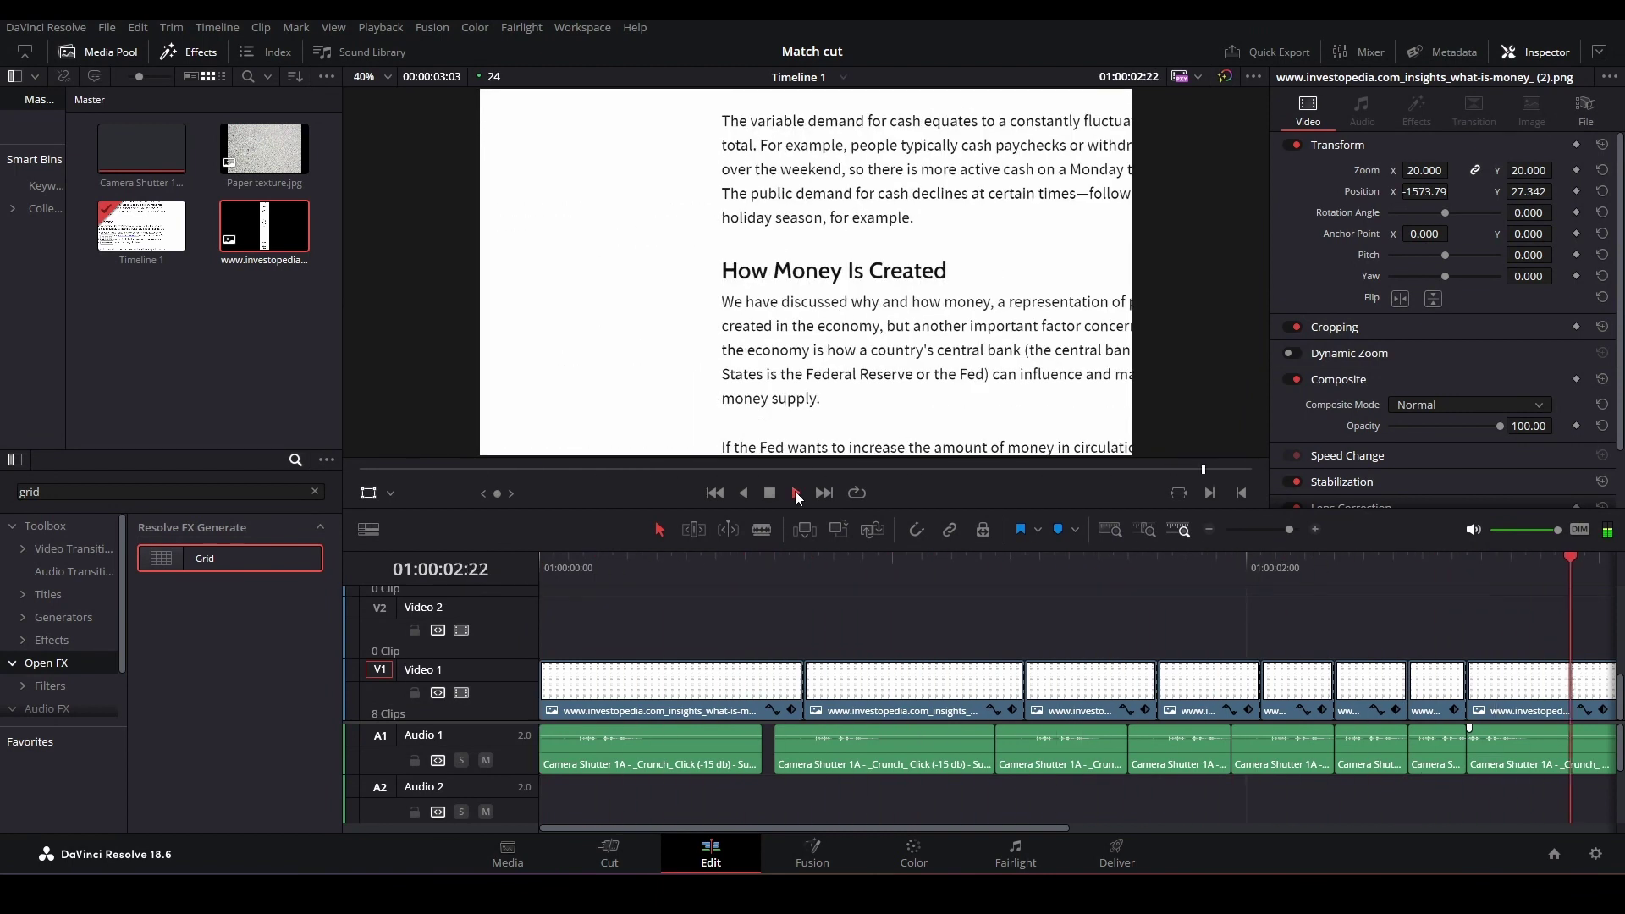
left_click_drag(1097, 565, 408, 624)
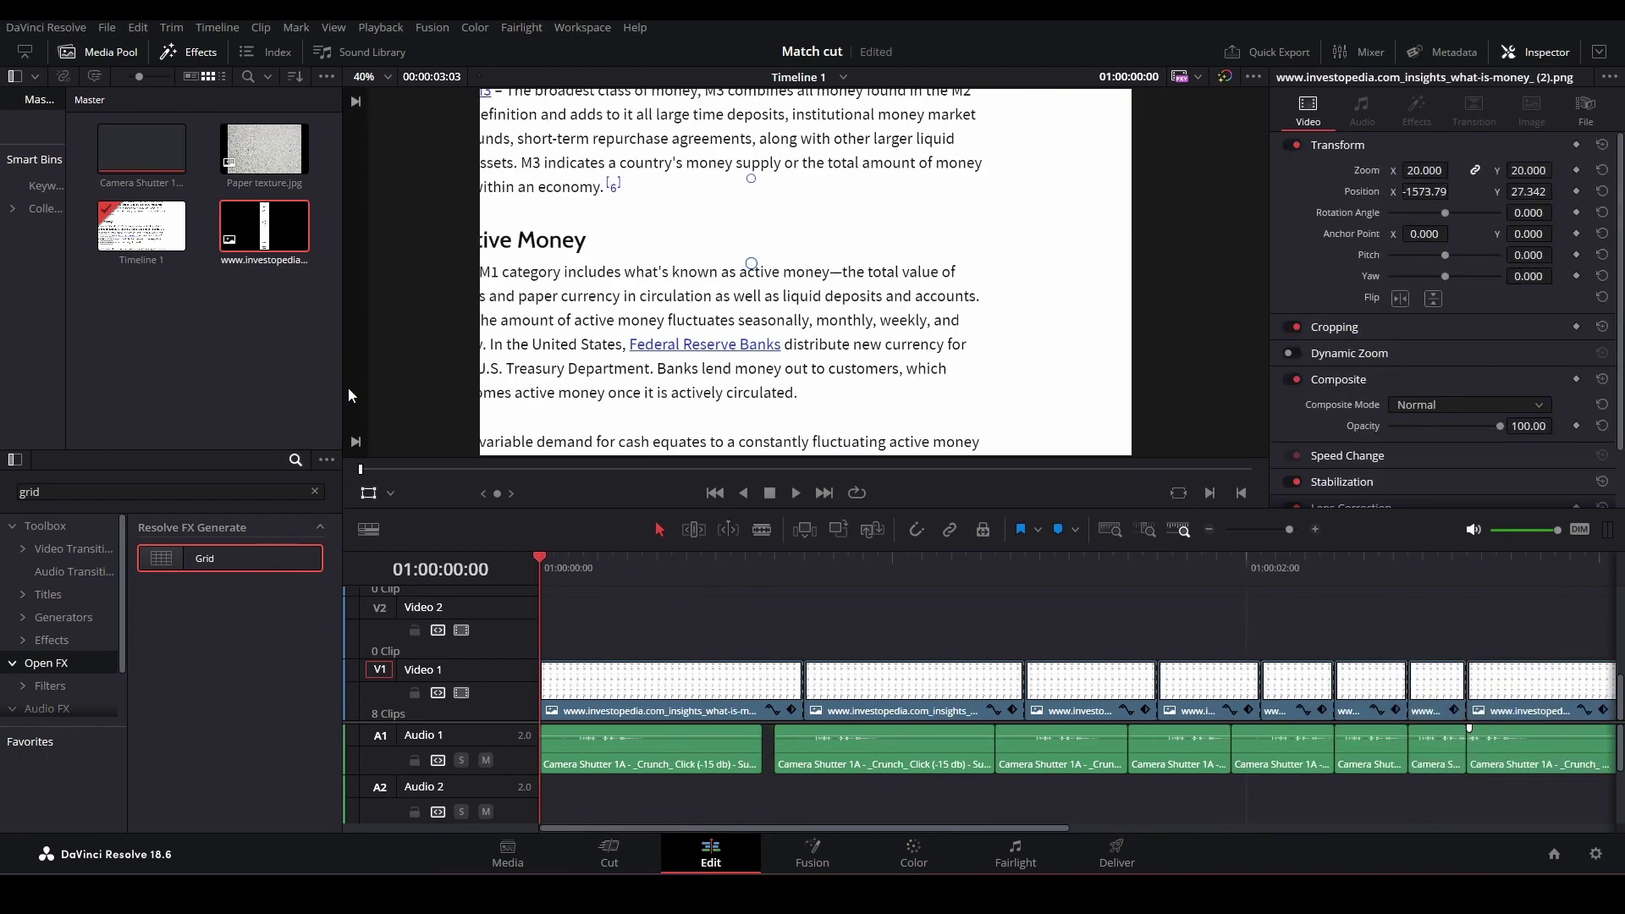
Place Paper texture.jpg on Video 2 above the screenshots and zoom it to 1.350
left_click(245, 146)
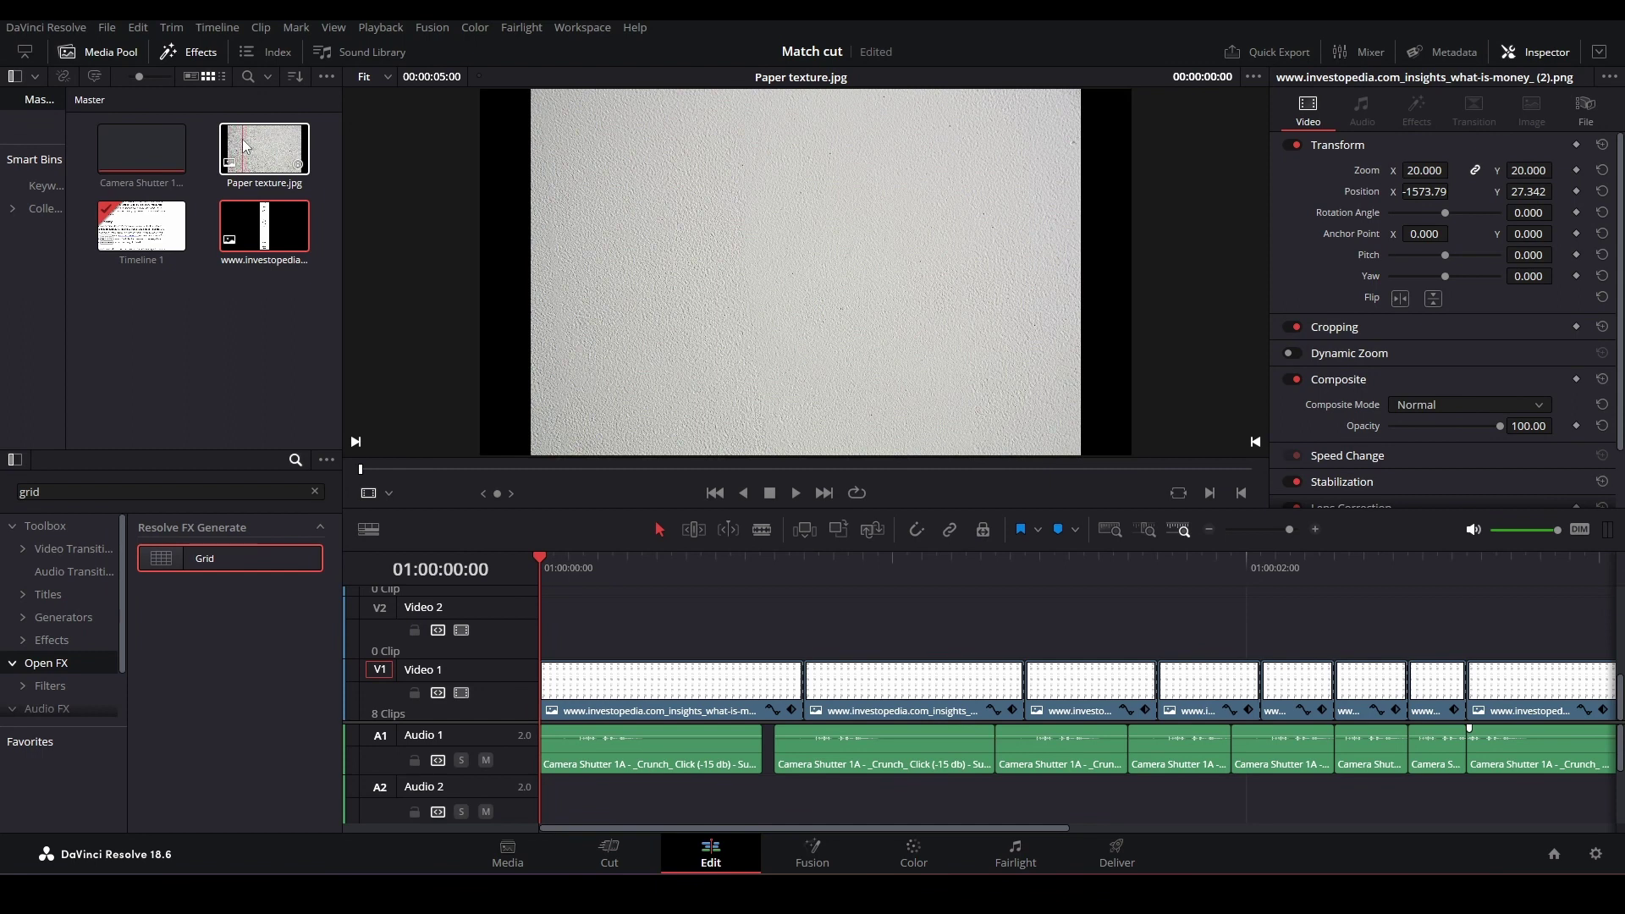
left_click_drag(239, 144, 538, 643)
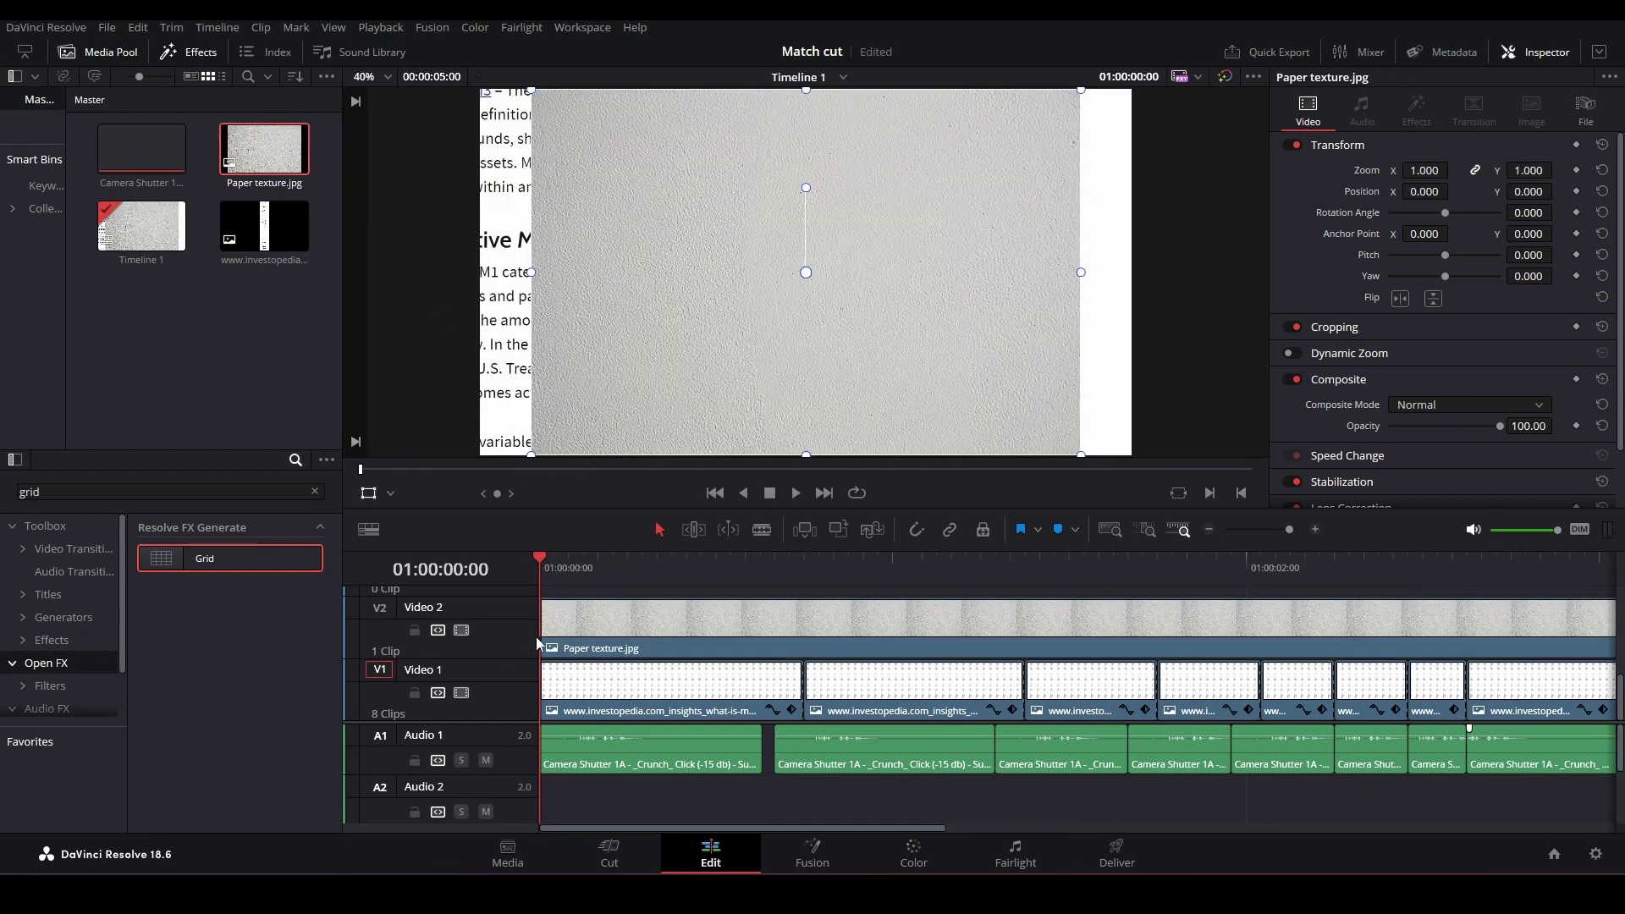
left_click(860, 636)
mouse_move(1425, 170)
left_mouse_down()
mouse_move(1461, 170)
mouse_move(1439, 170)
left_mouse_up()
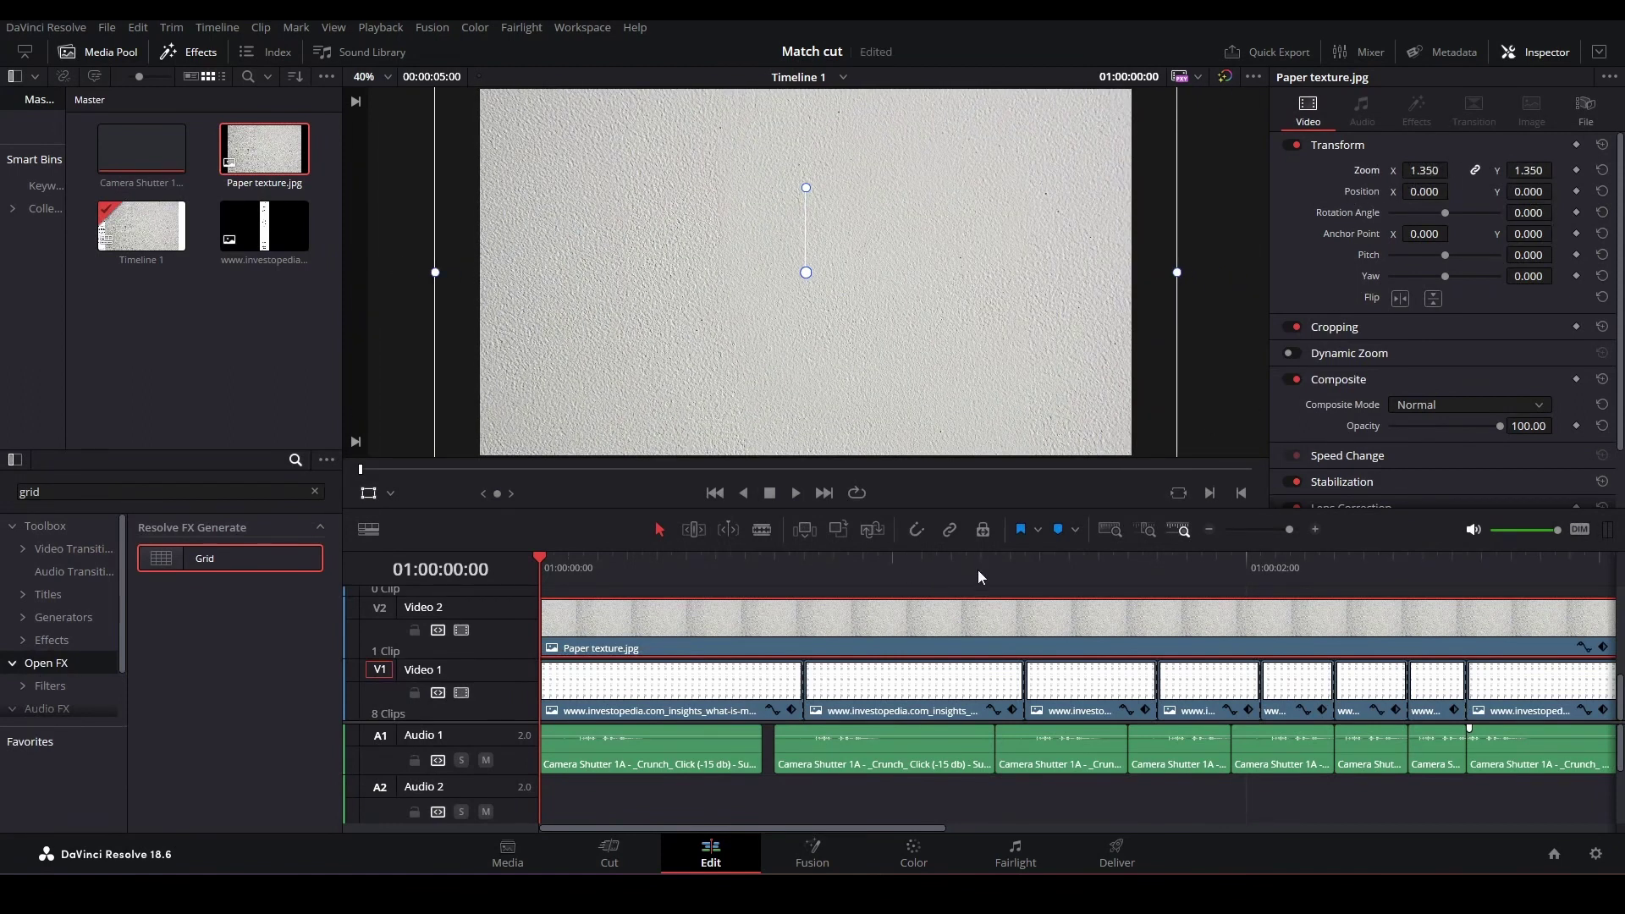
Set the paper texture's Composite Mode to Overlay, then enlarge the timeline to show more video tracks
left_click(1465, 406)
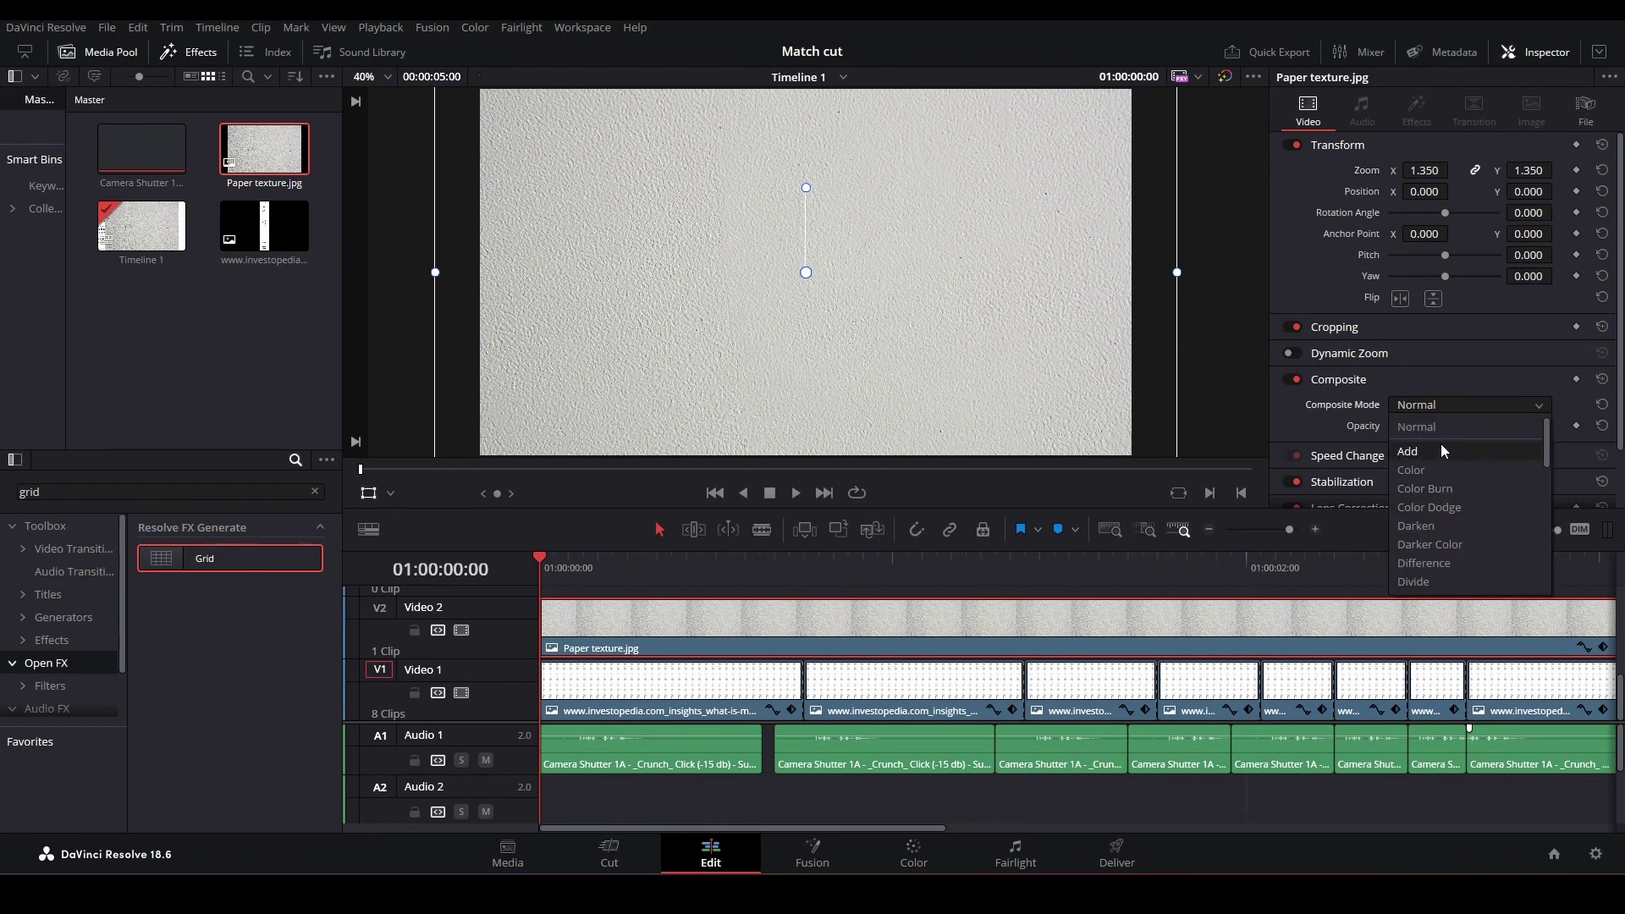
scroll(1441, 443, "down", 6)
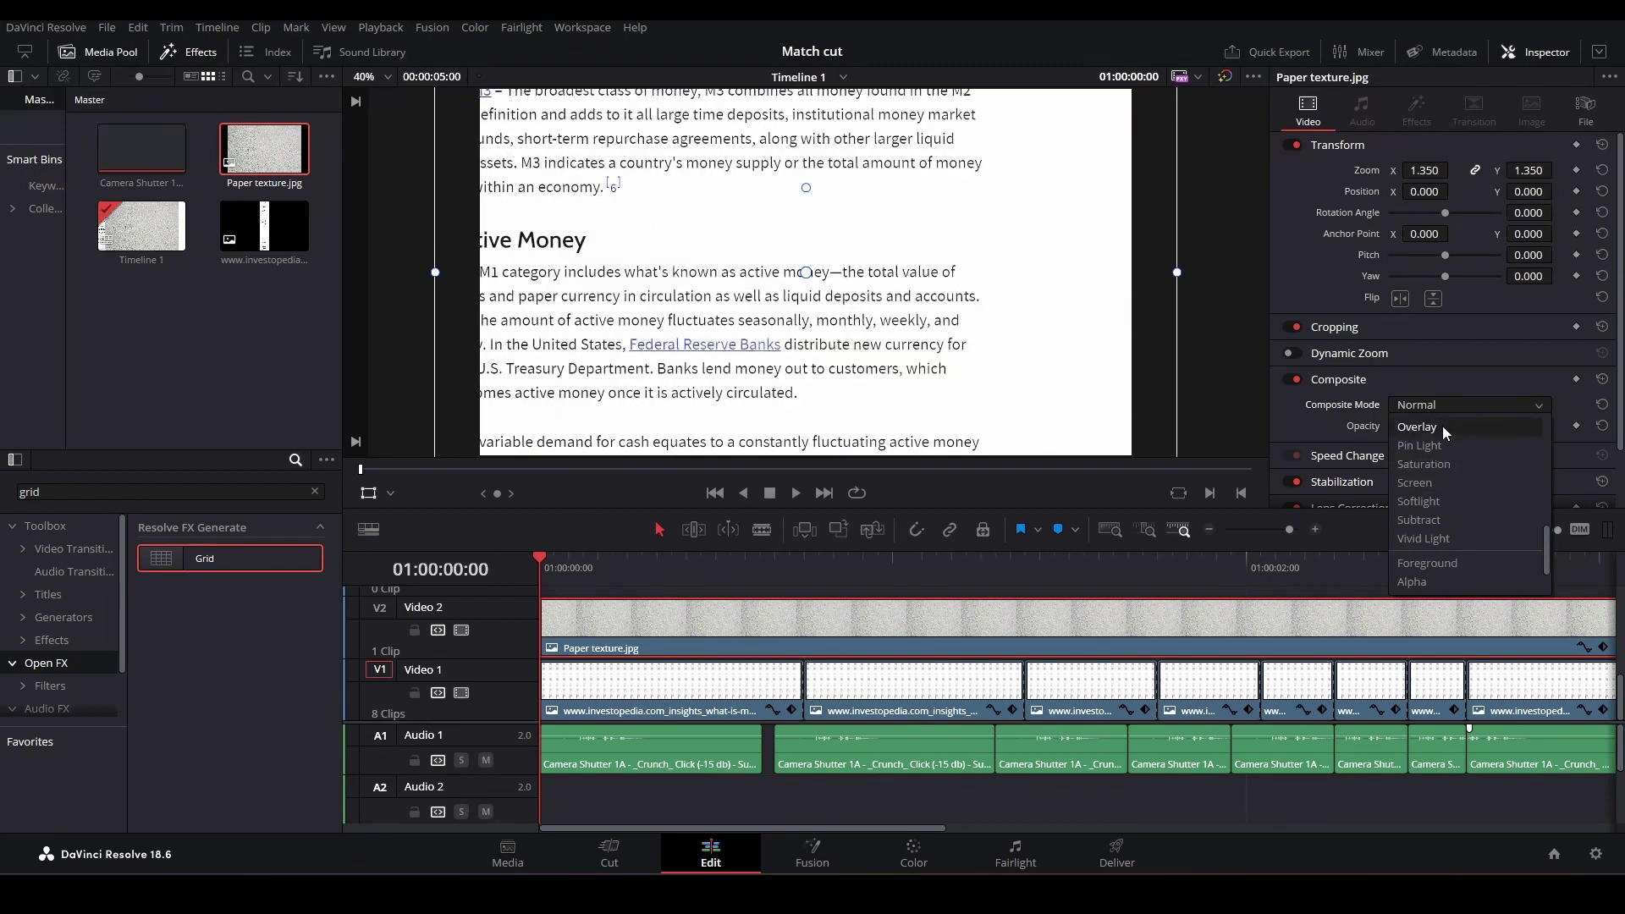
left_click(1443, 425)
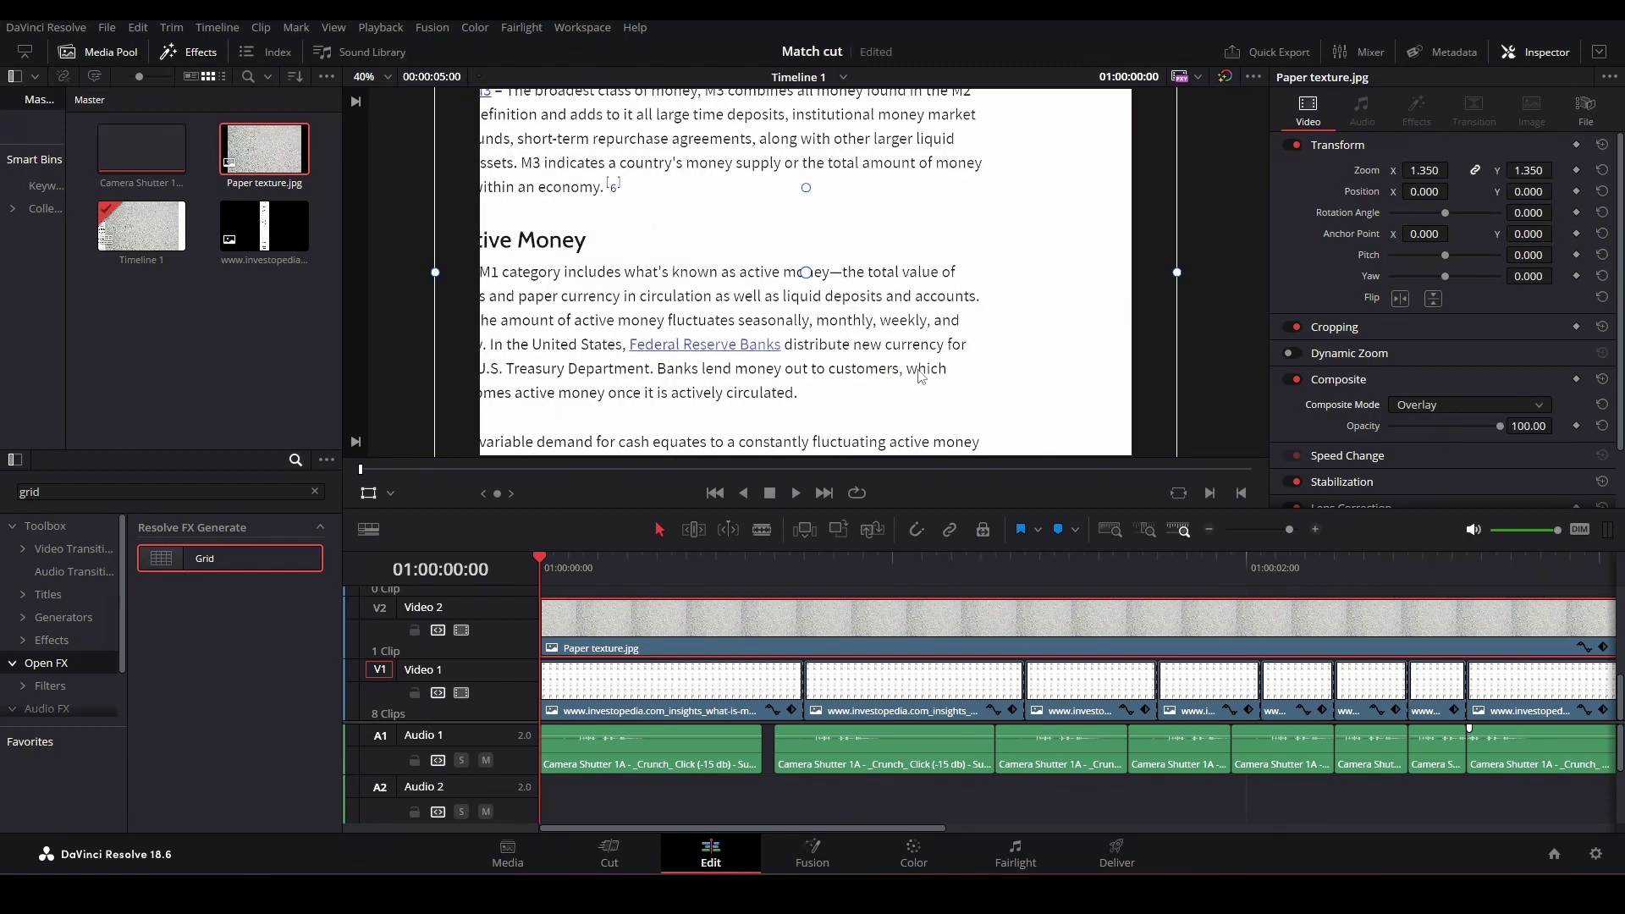
scroll(889, 364, "up", 5)
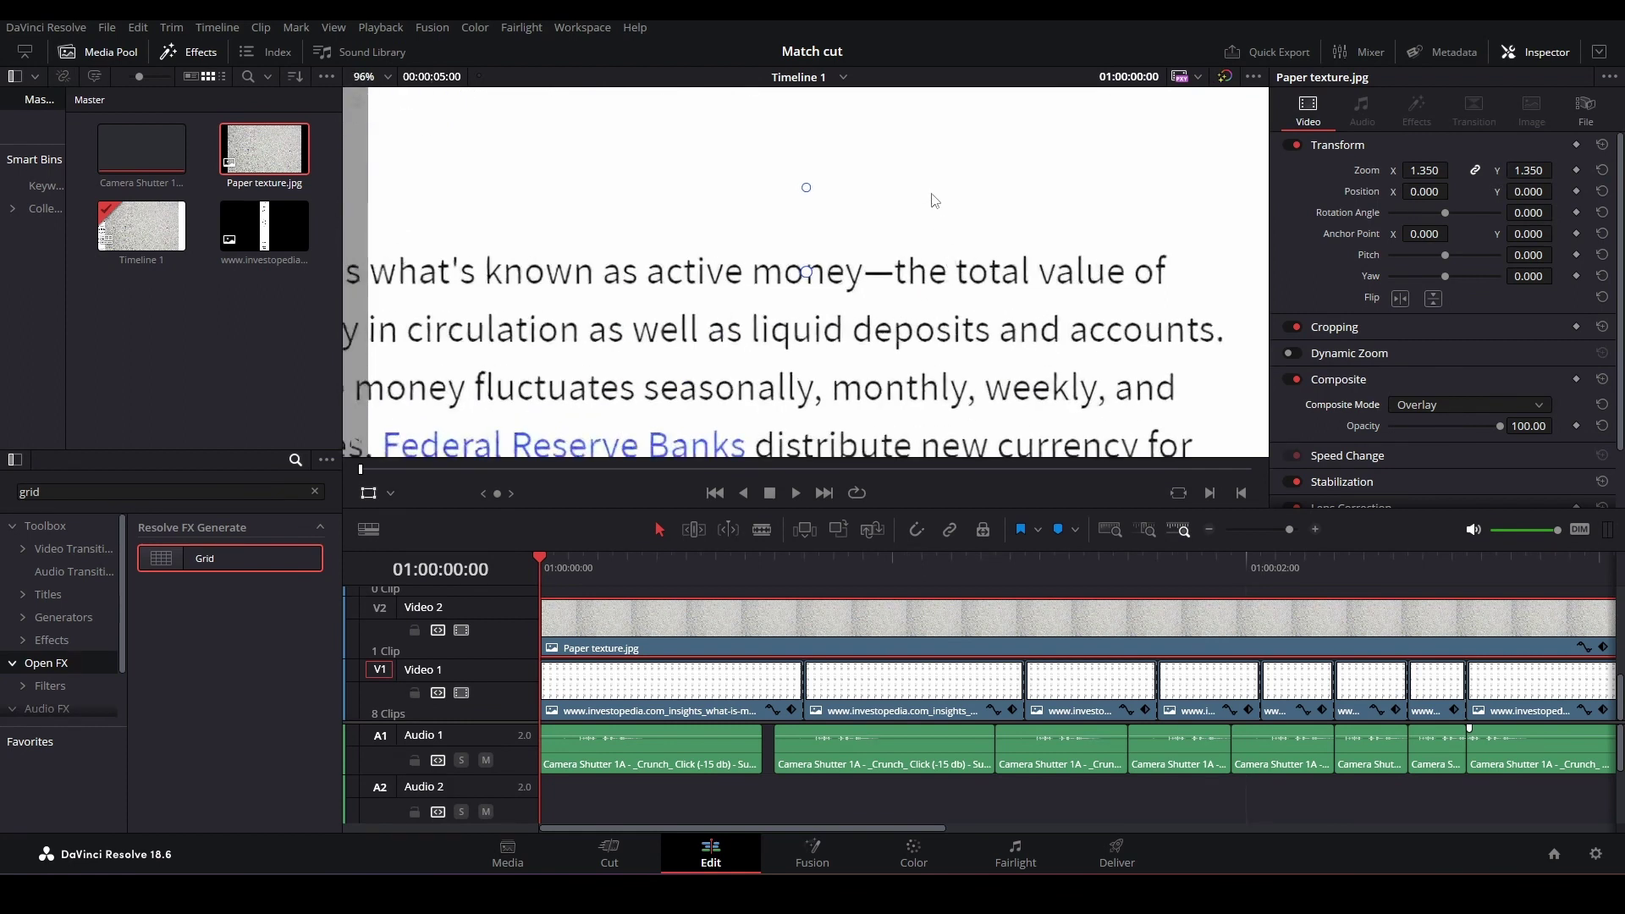
scroll(934, 201, "down", 6)
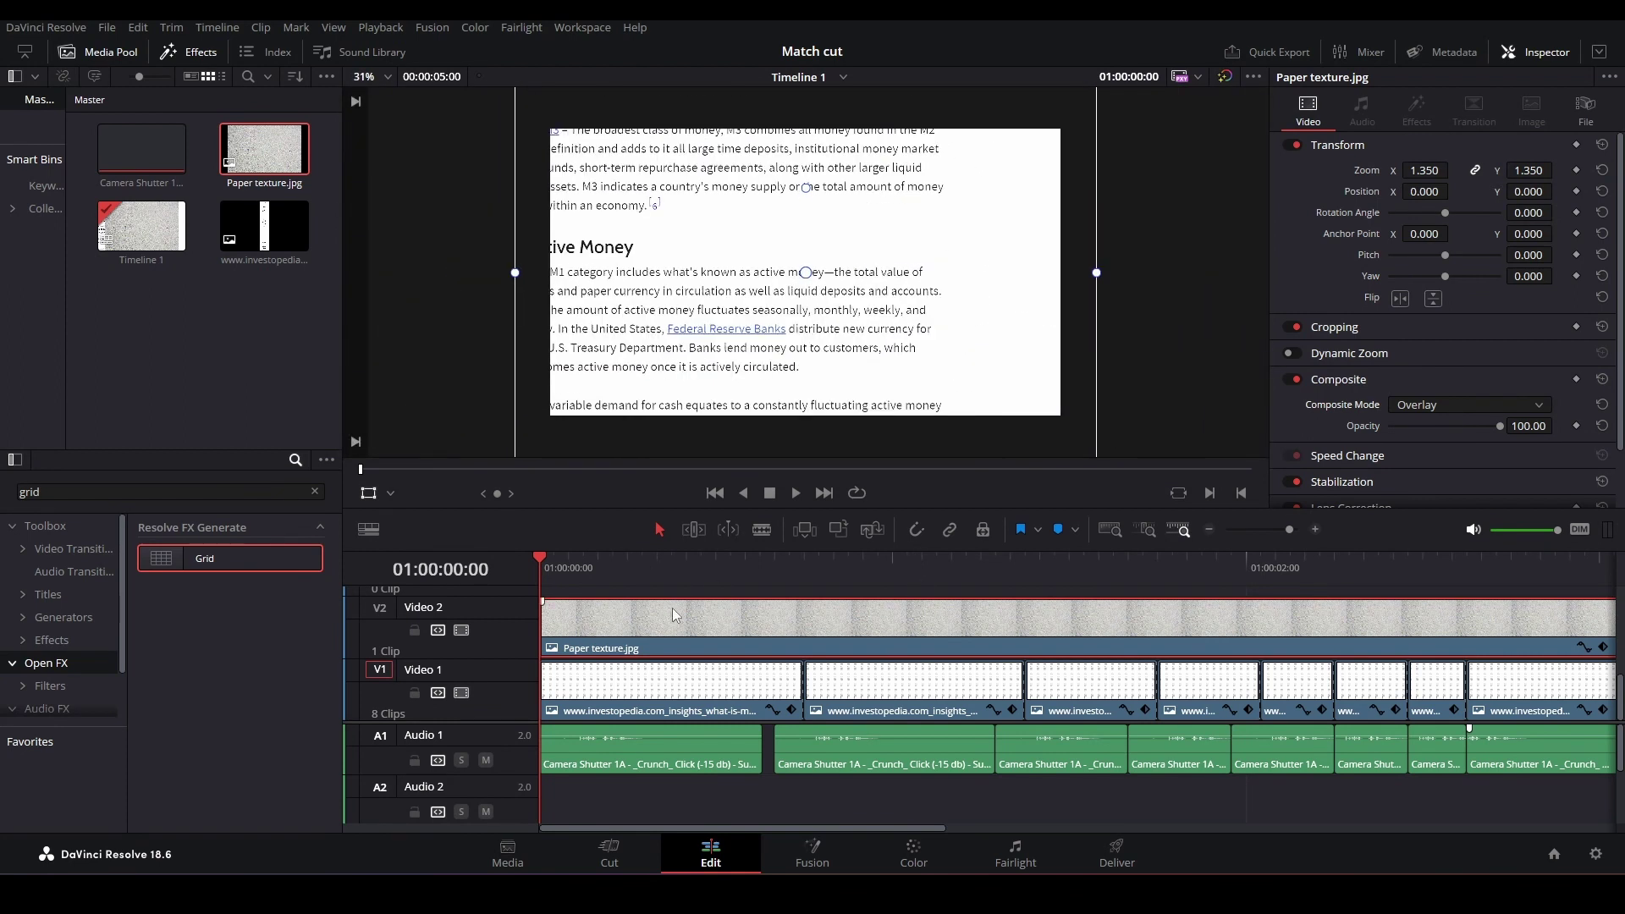
left_click(901, 828)
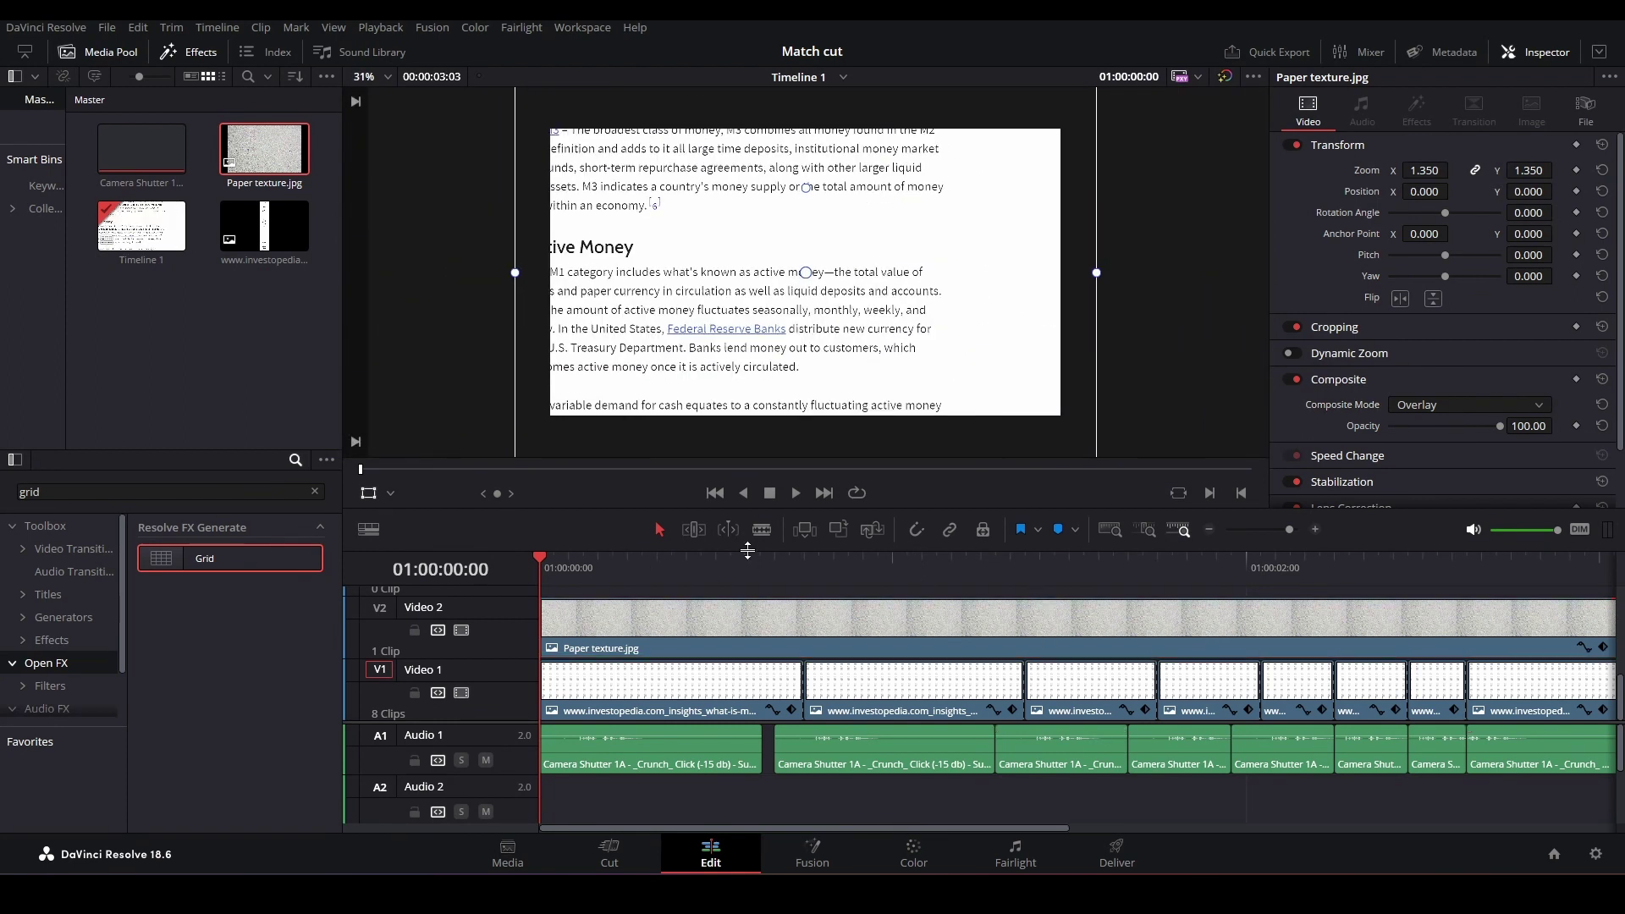
left_click_drag(748, 552, 808, 434)
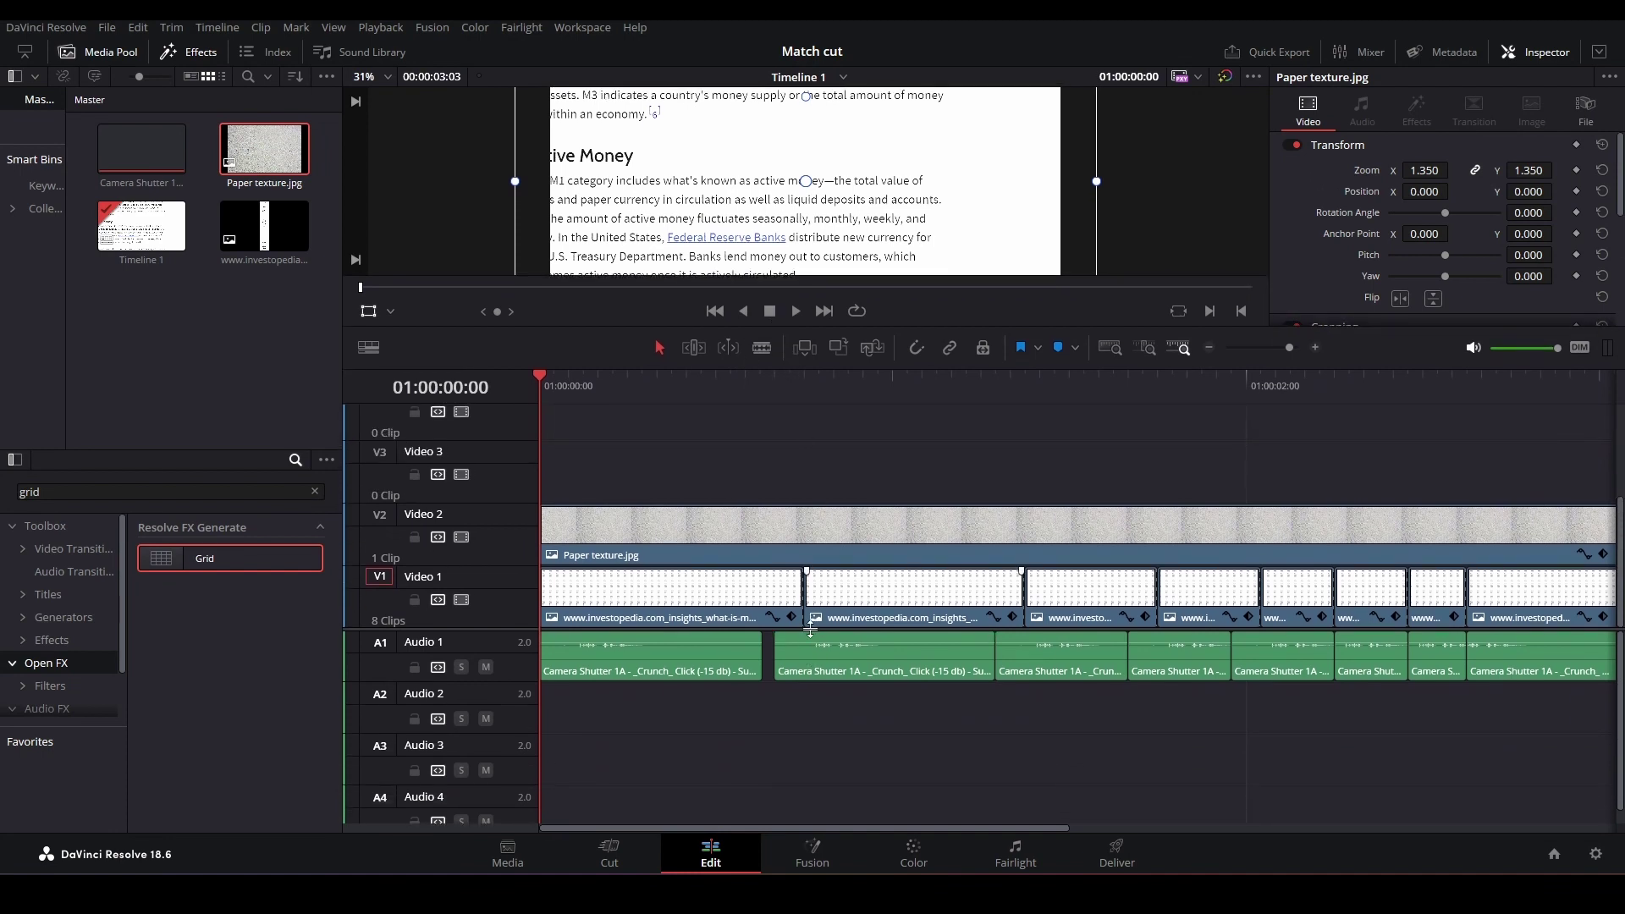
left_click_drag(810, 631, 795, 737)
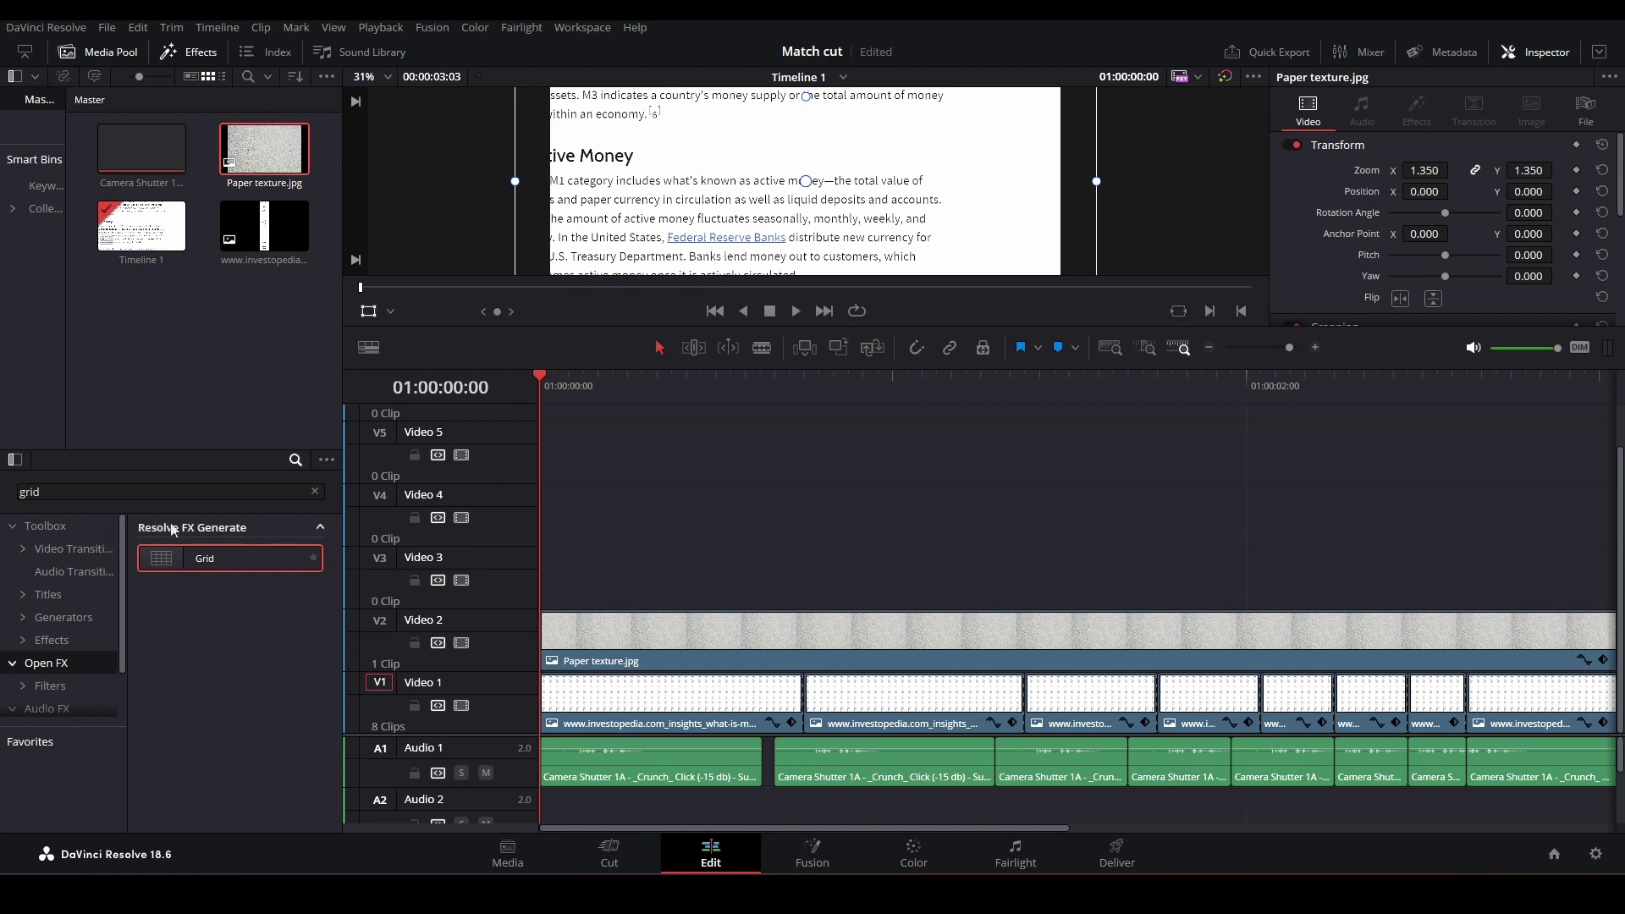
Place a Solid Color generator clip on Video 3 above the paper texture
left_click(314, 492)
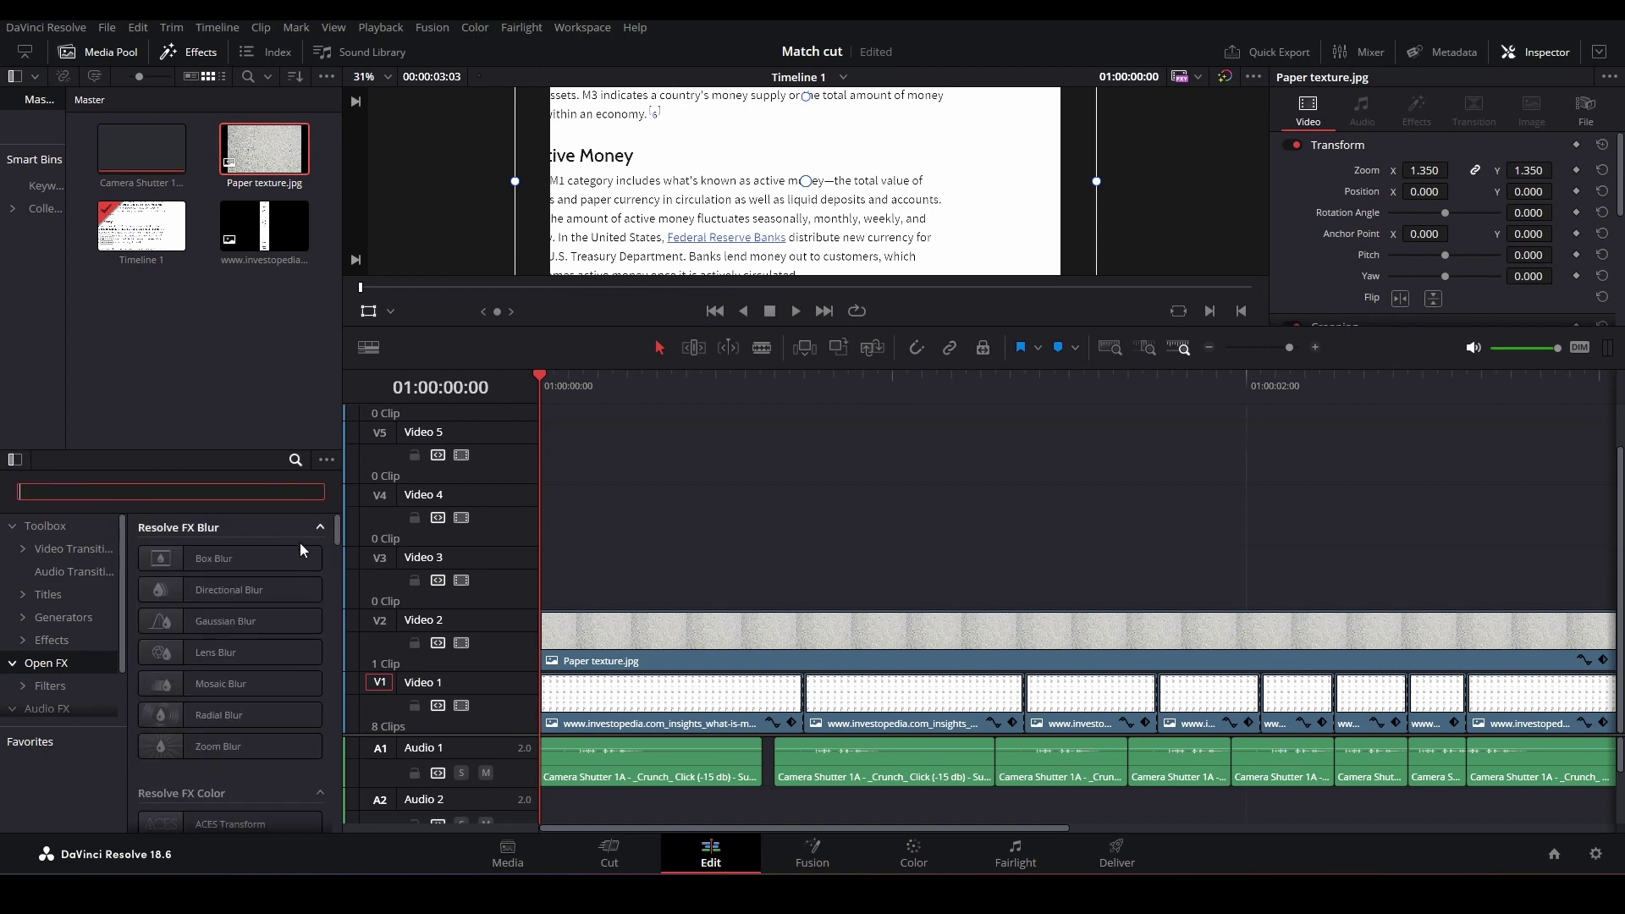
left_click(74, 620)
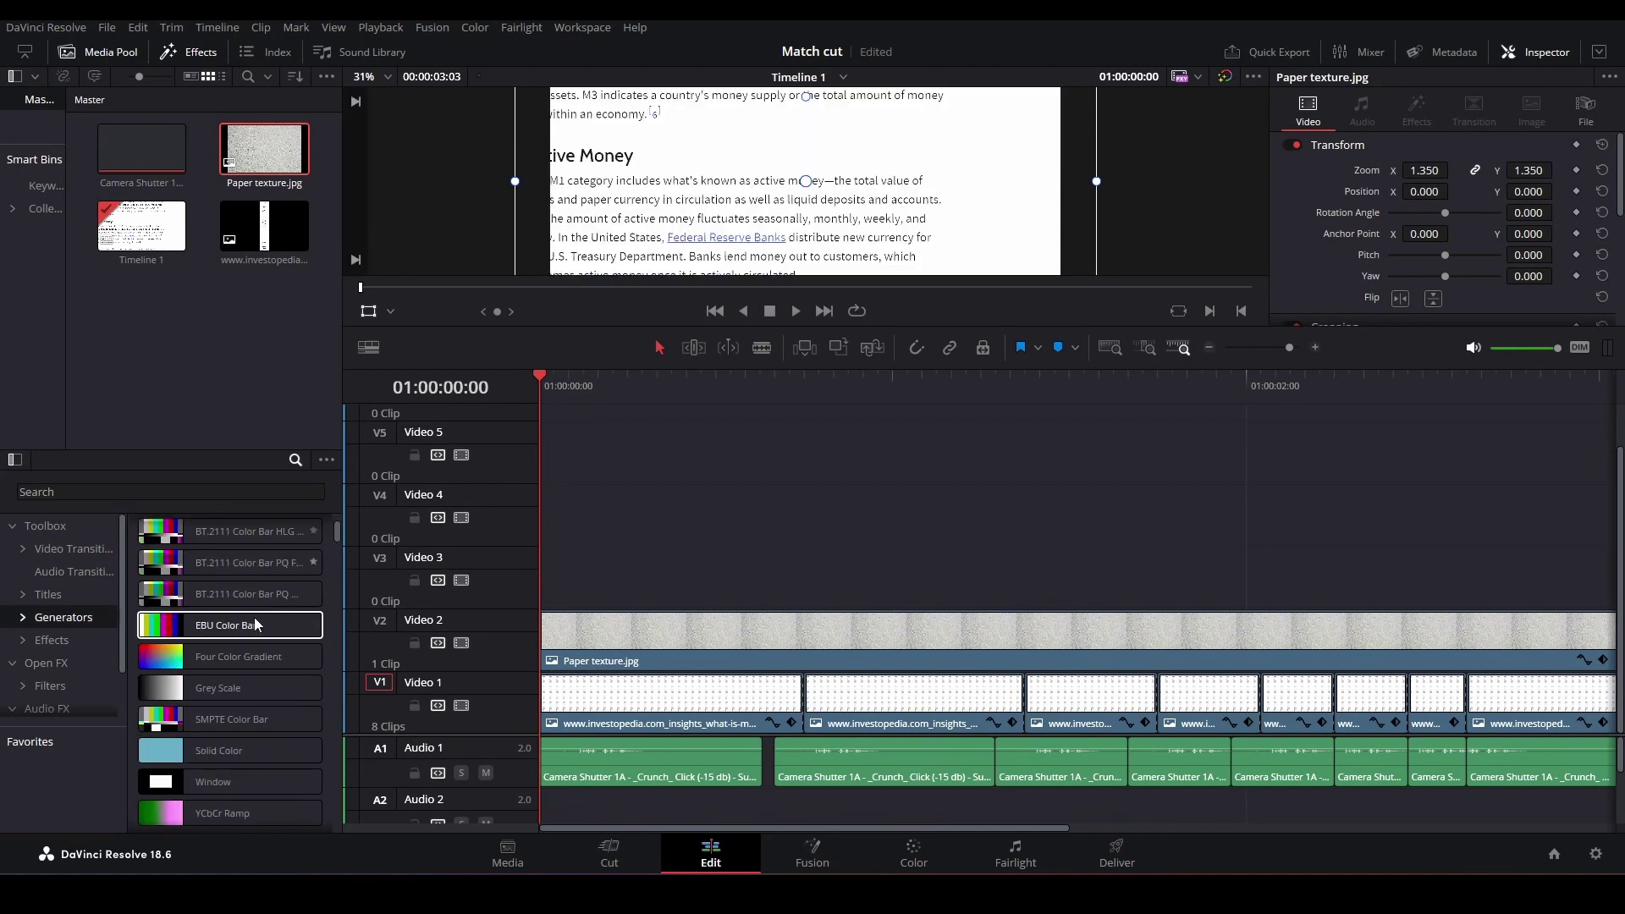
scroll(254, 669, "down", 2)
scroll(257, 685, "down", 1)
left_click_drag(242, 659, 542, 597)
left_click_drag(771, 368, 771, 596)
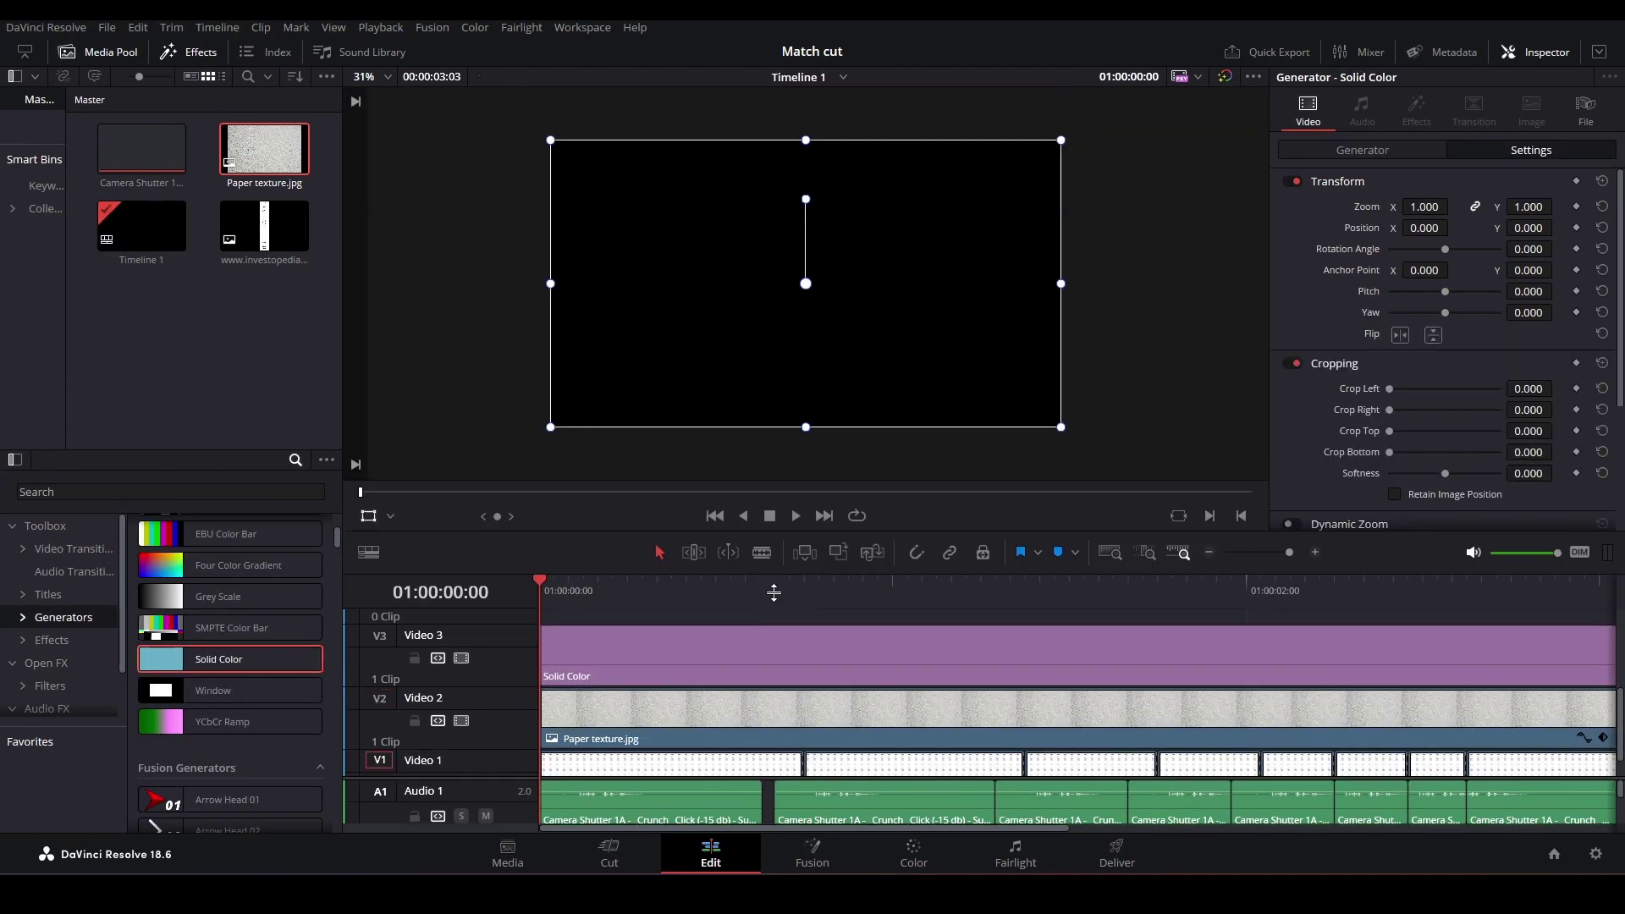
Set the Solid Color generator's colour to yellow (#ffff00)
left_click(821, 655)
left_click(1378, 152)
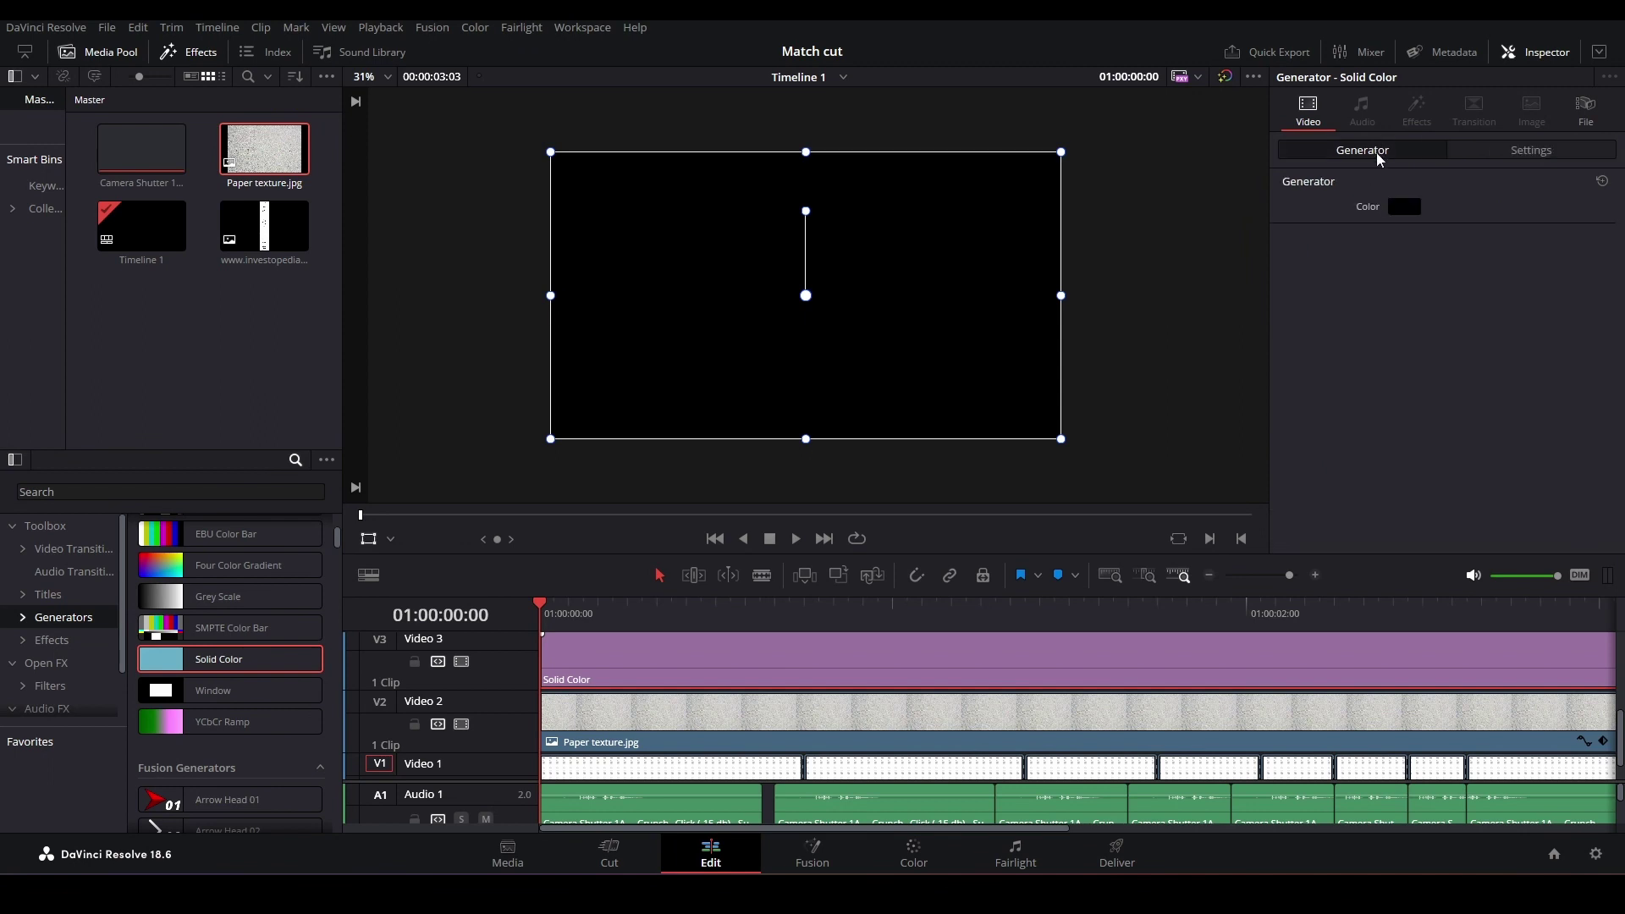
left_click(1406, 207)
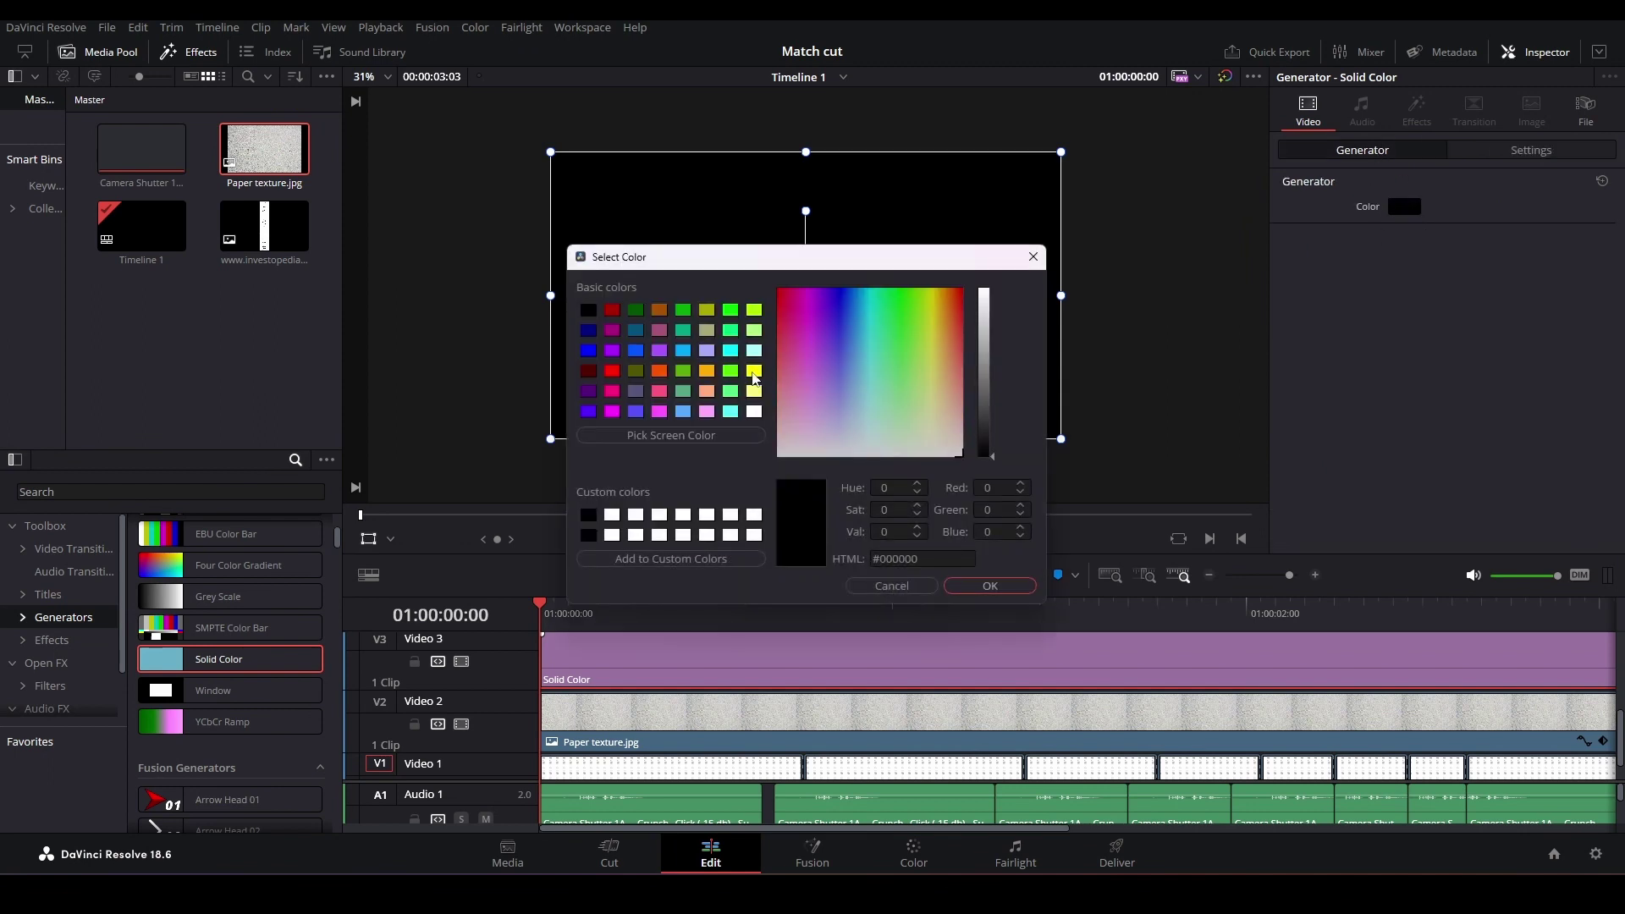
left_click(754, 373)
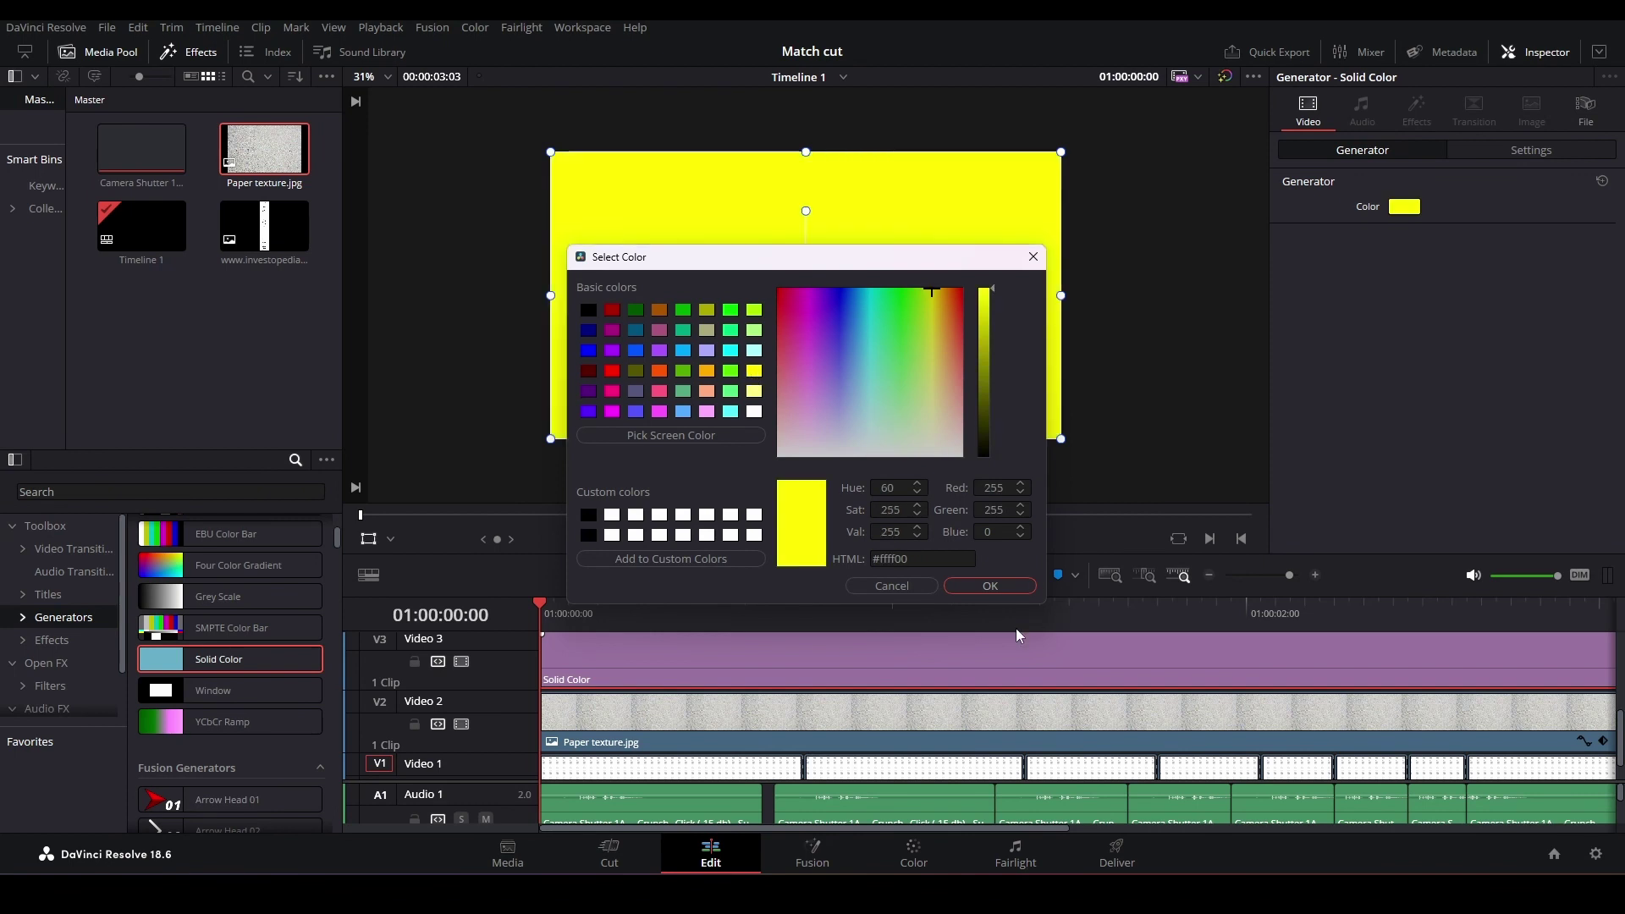
left_click(989, 585)
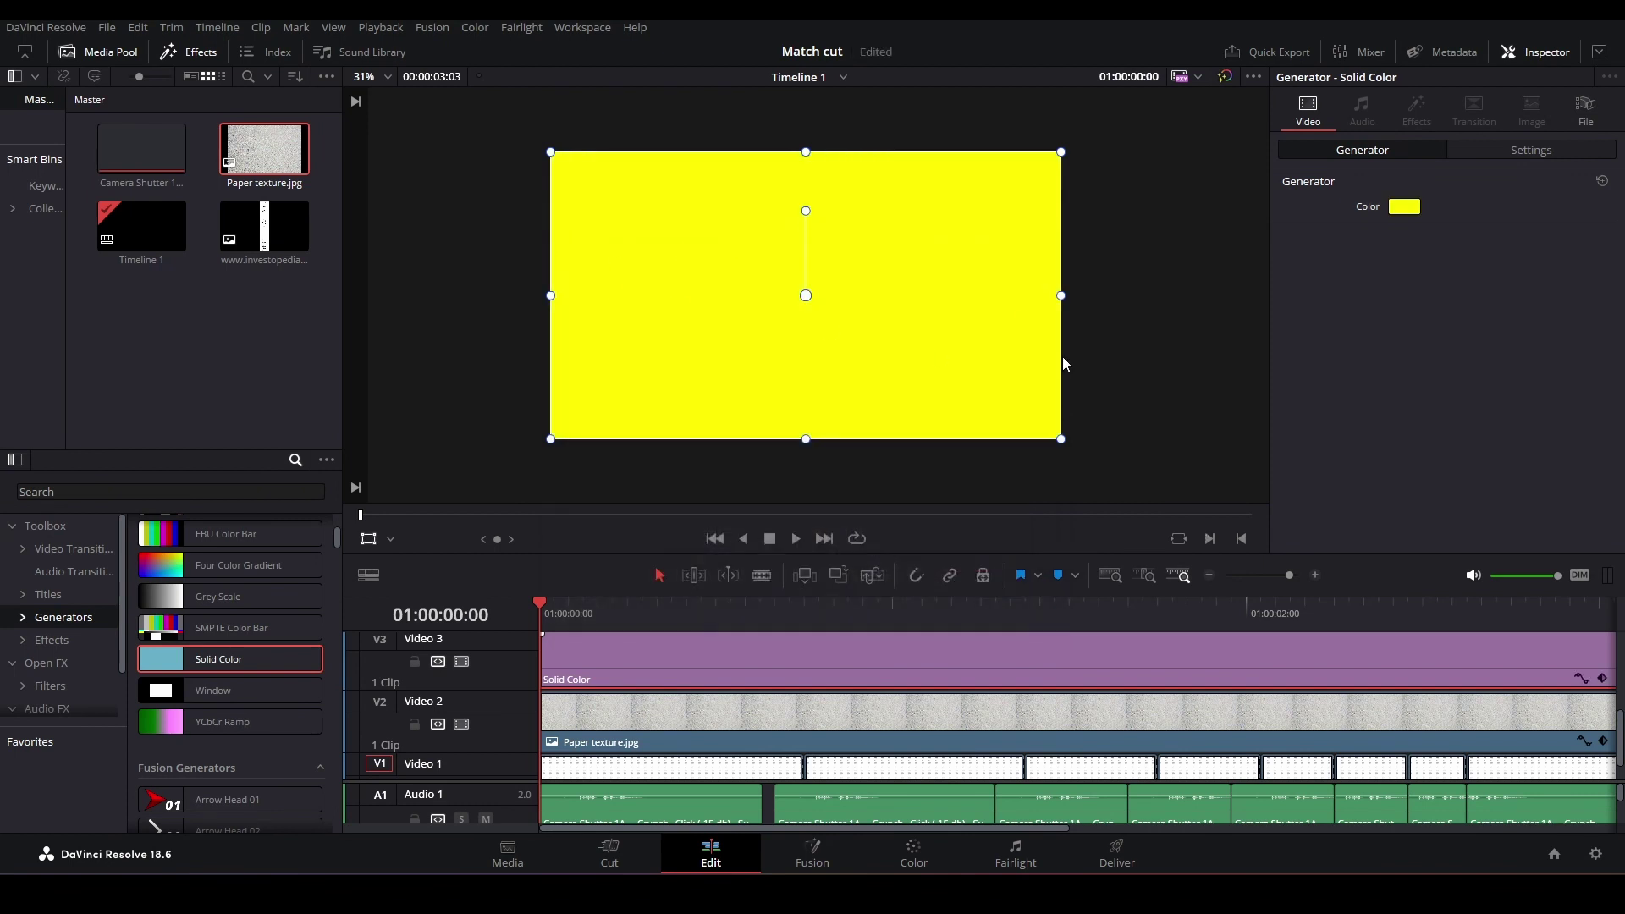
Set the yellow solid's Composite Mode to Multiply and save the project
left_click(1488, 153)
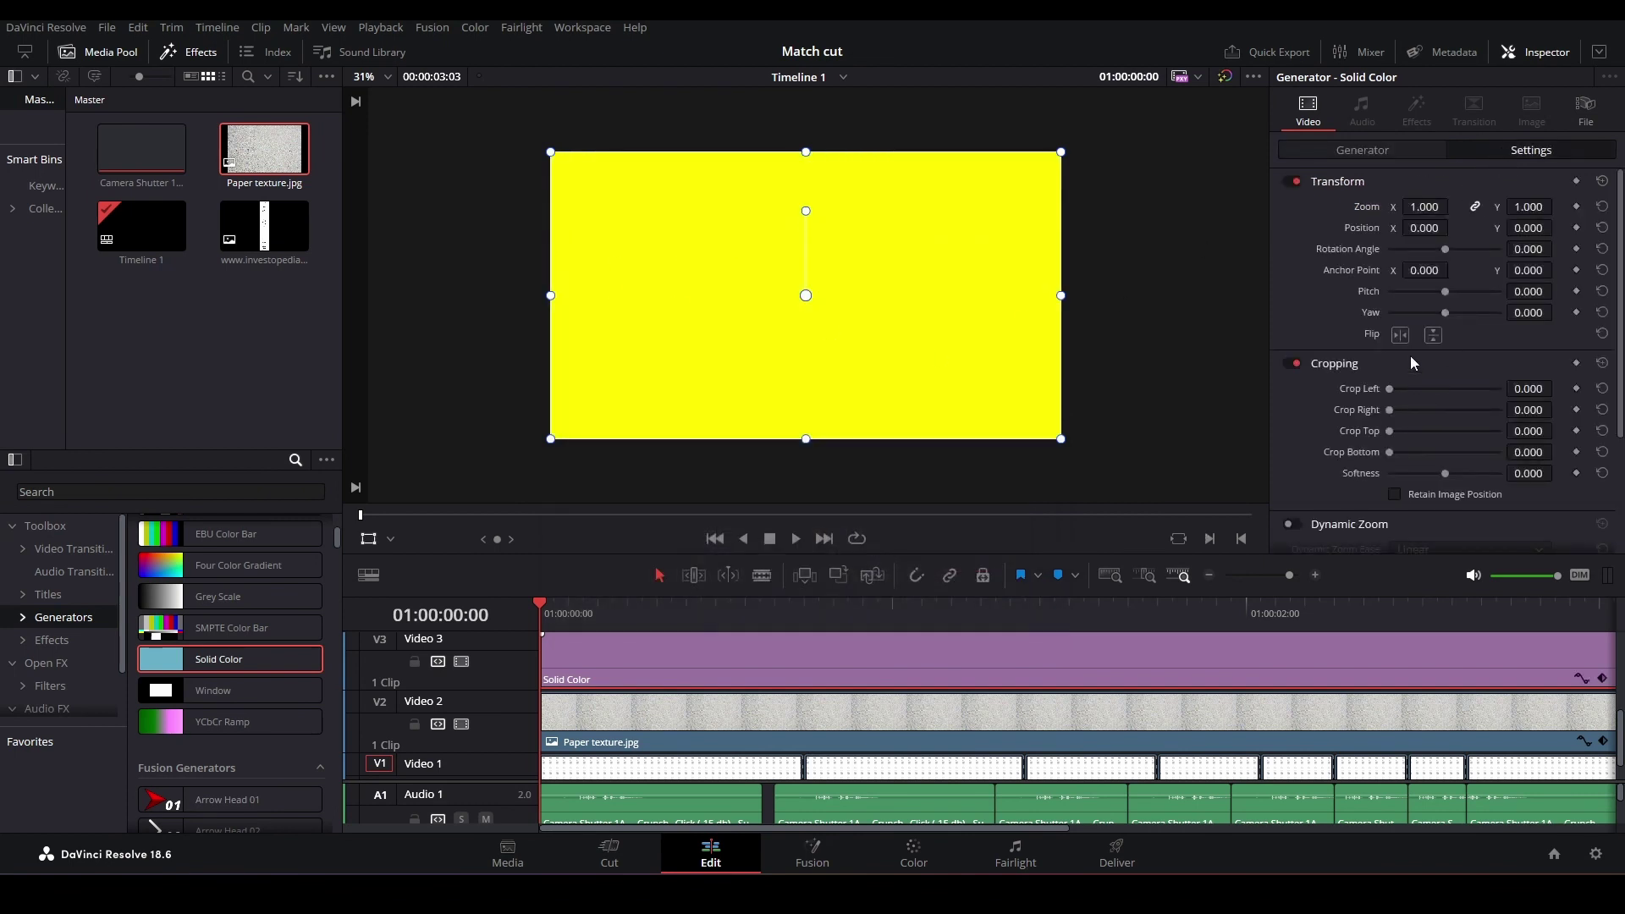
scroll(1407, 381, "down", 3)
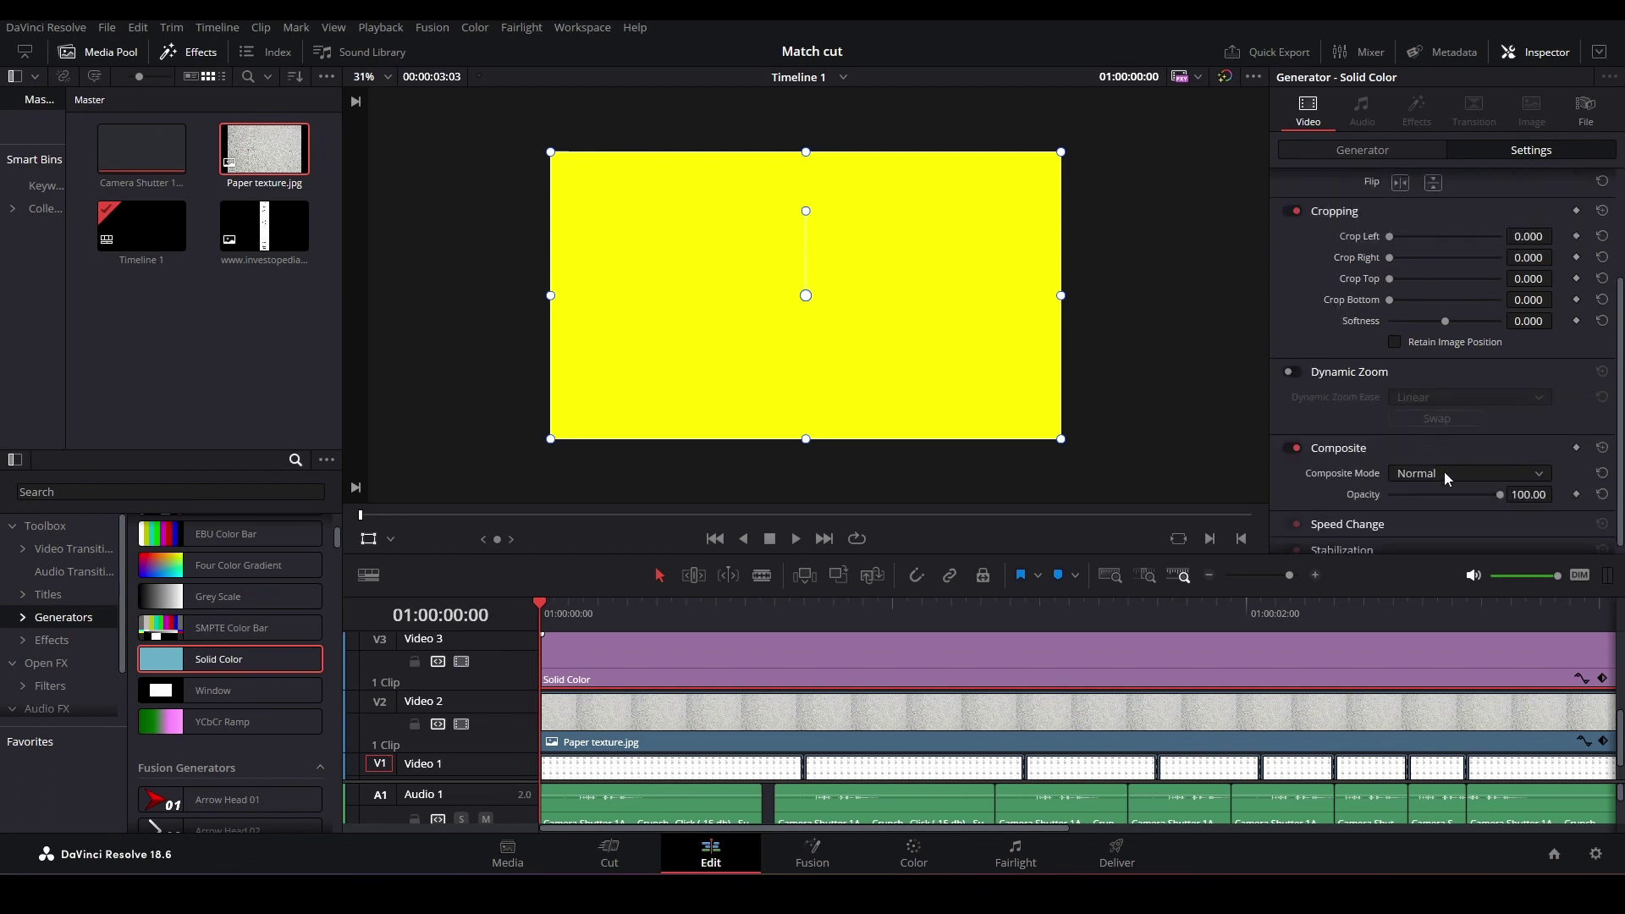
left_click(1445, 471)
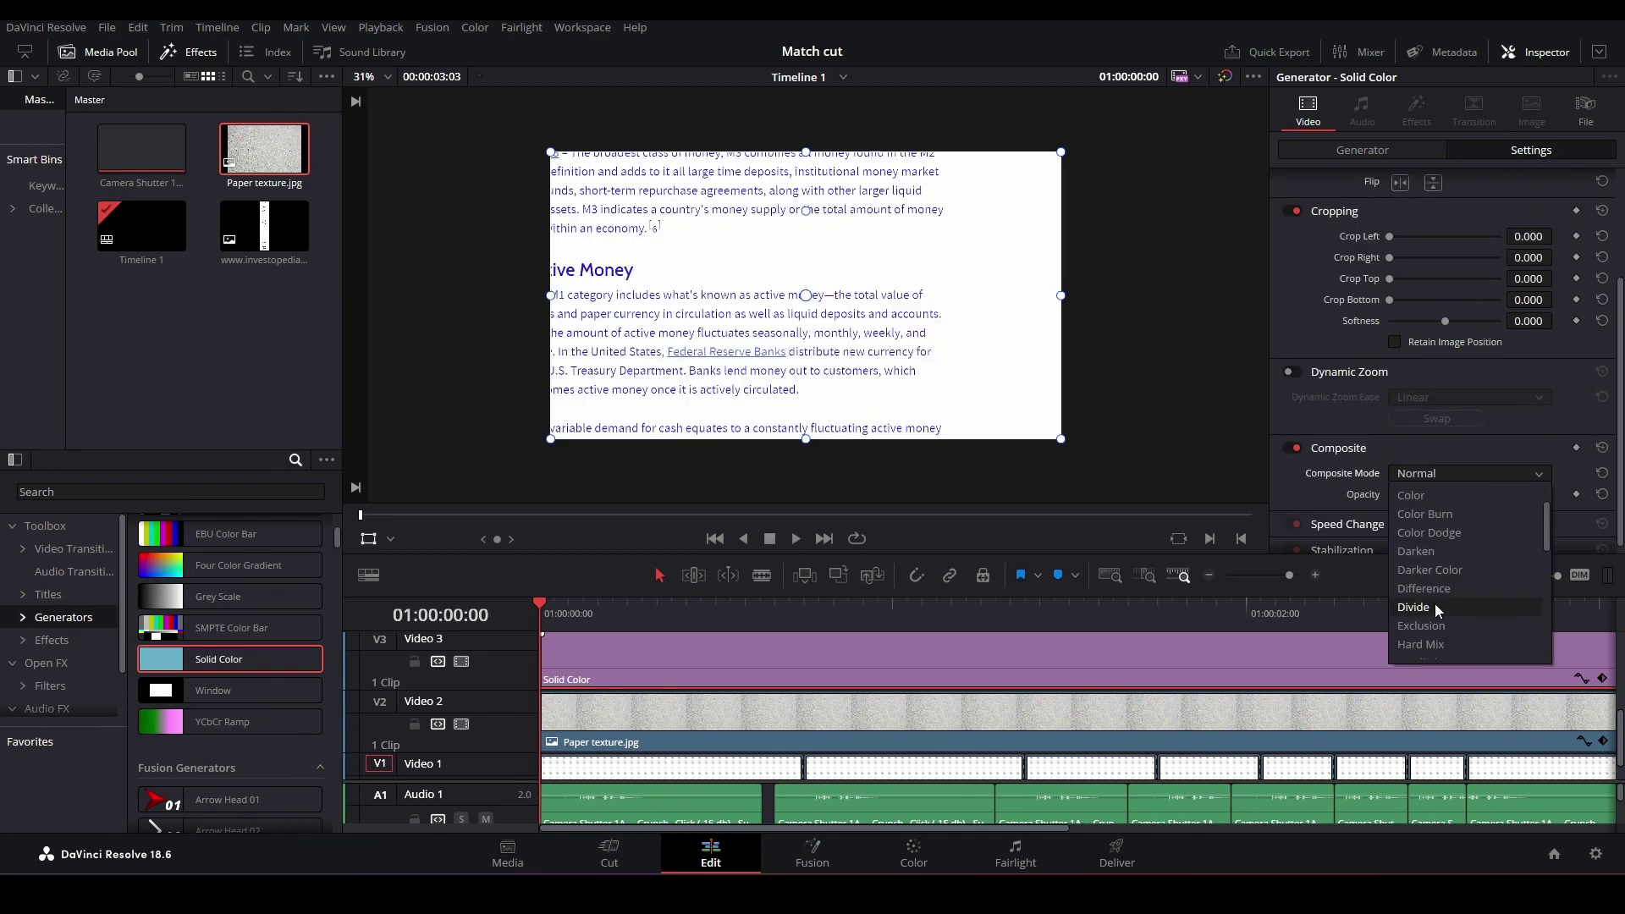
scroll(1441, 612, "down", 1)
scroll(1441, 613, "down", 3)
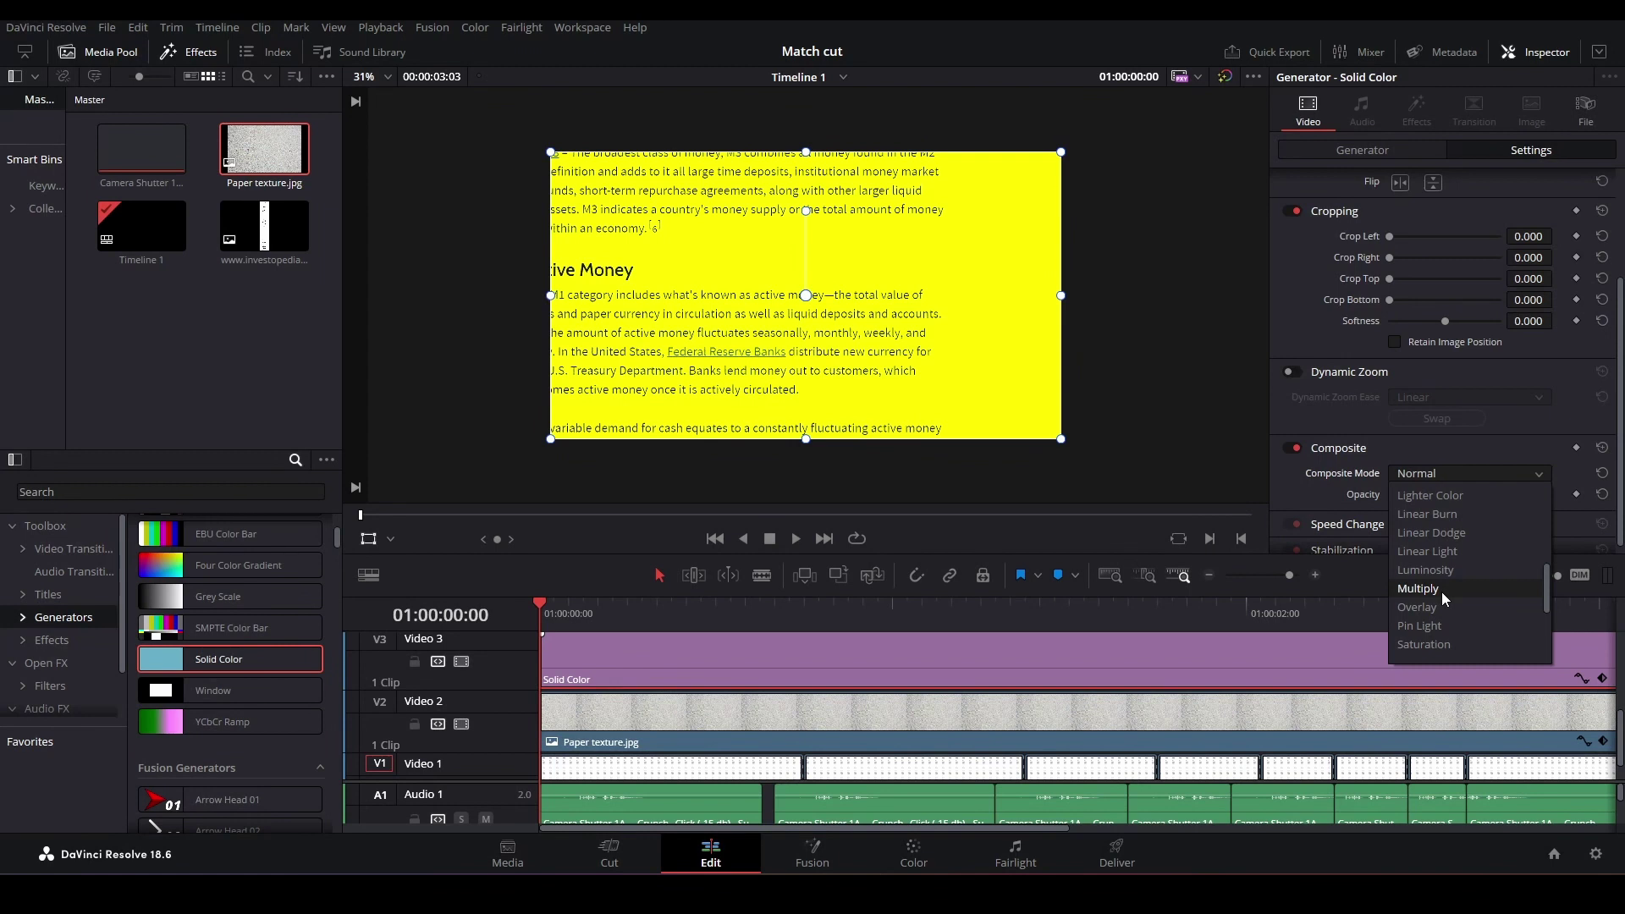
left_click(1441, 592)
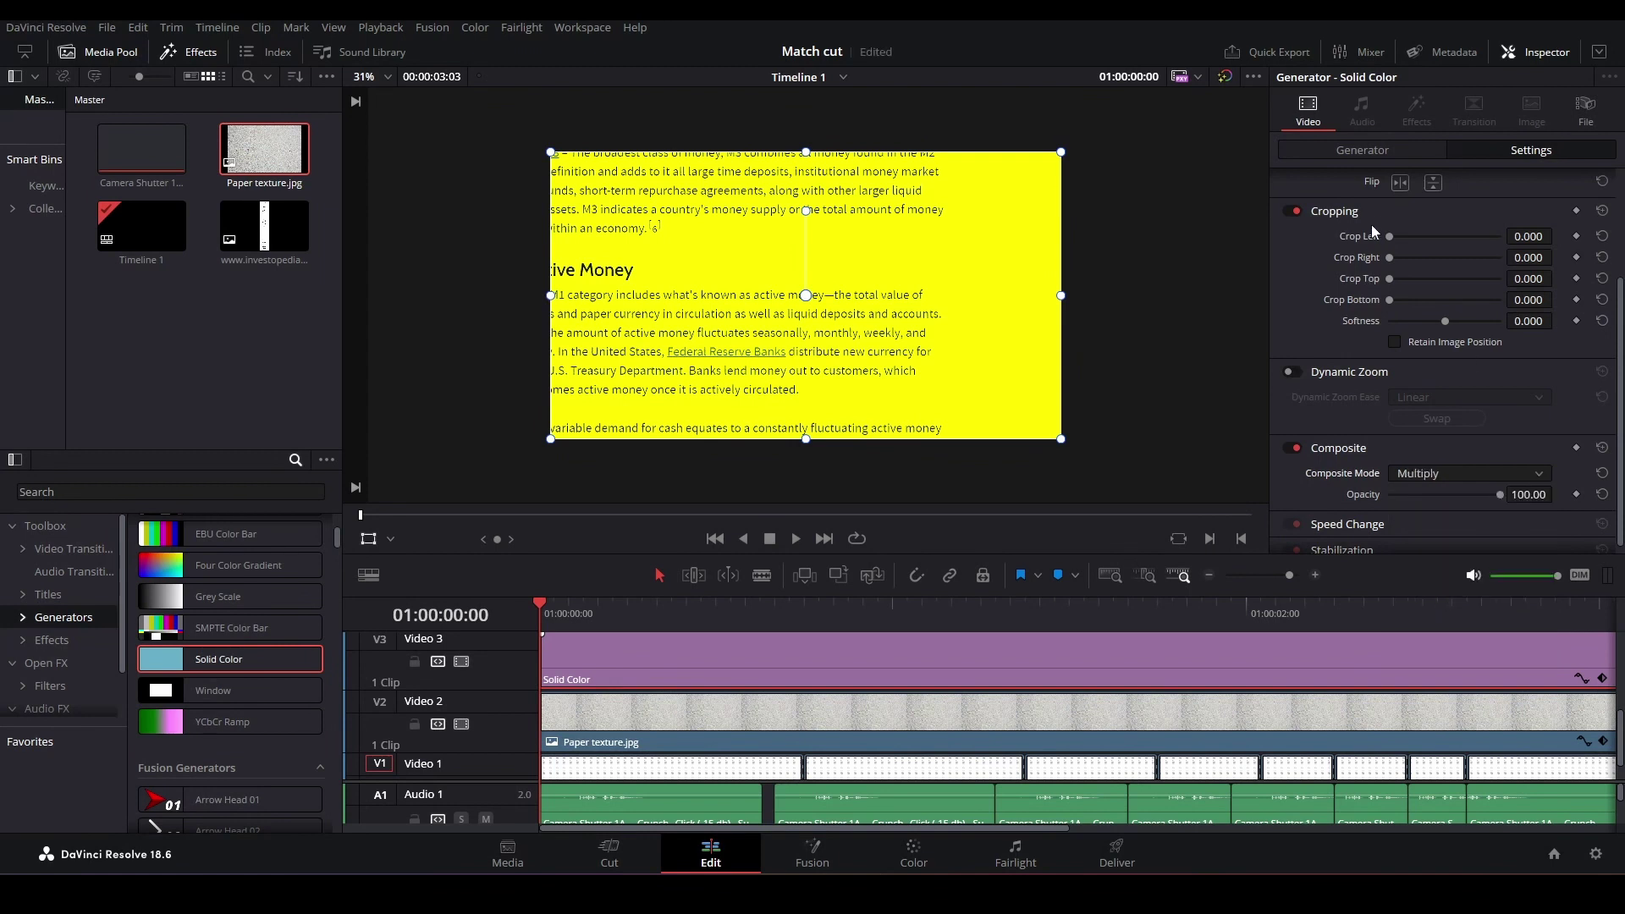
key("ctrl+s")
Crop the yellow solid in from left, right and top to box the word 'money', then save
left_click_drag(1529, 236, 1557, 236)
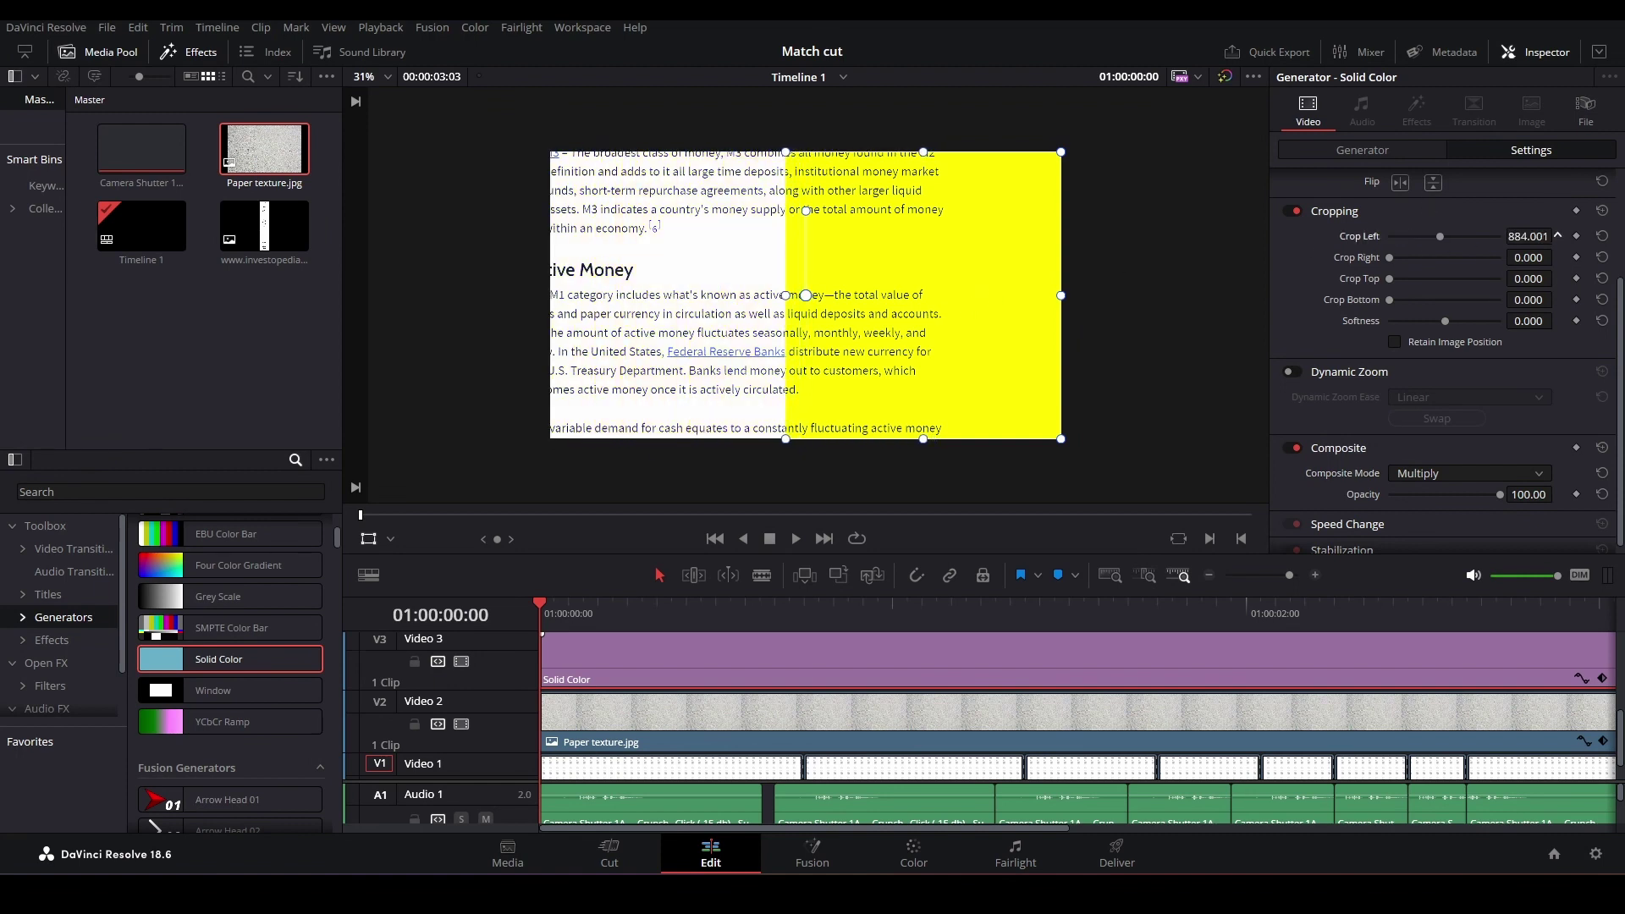
left_click(370, 539)
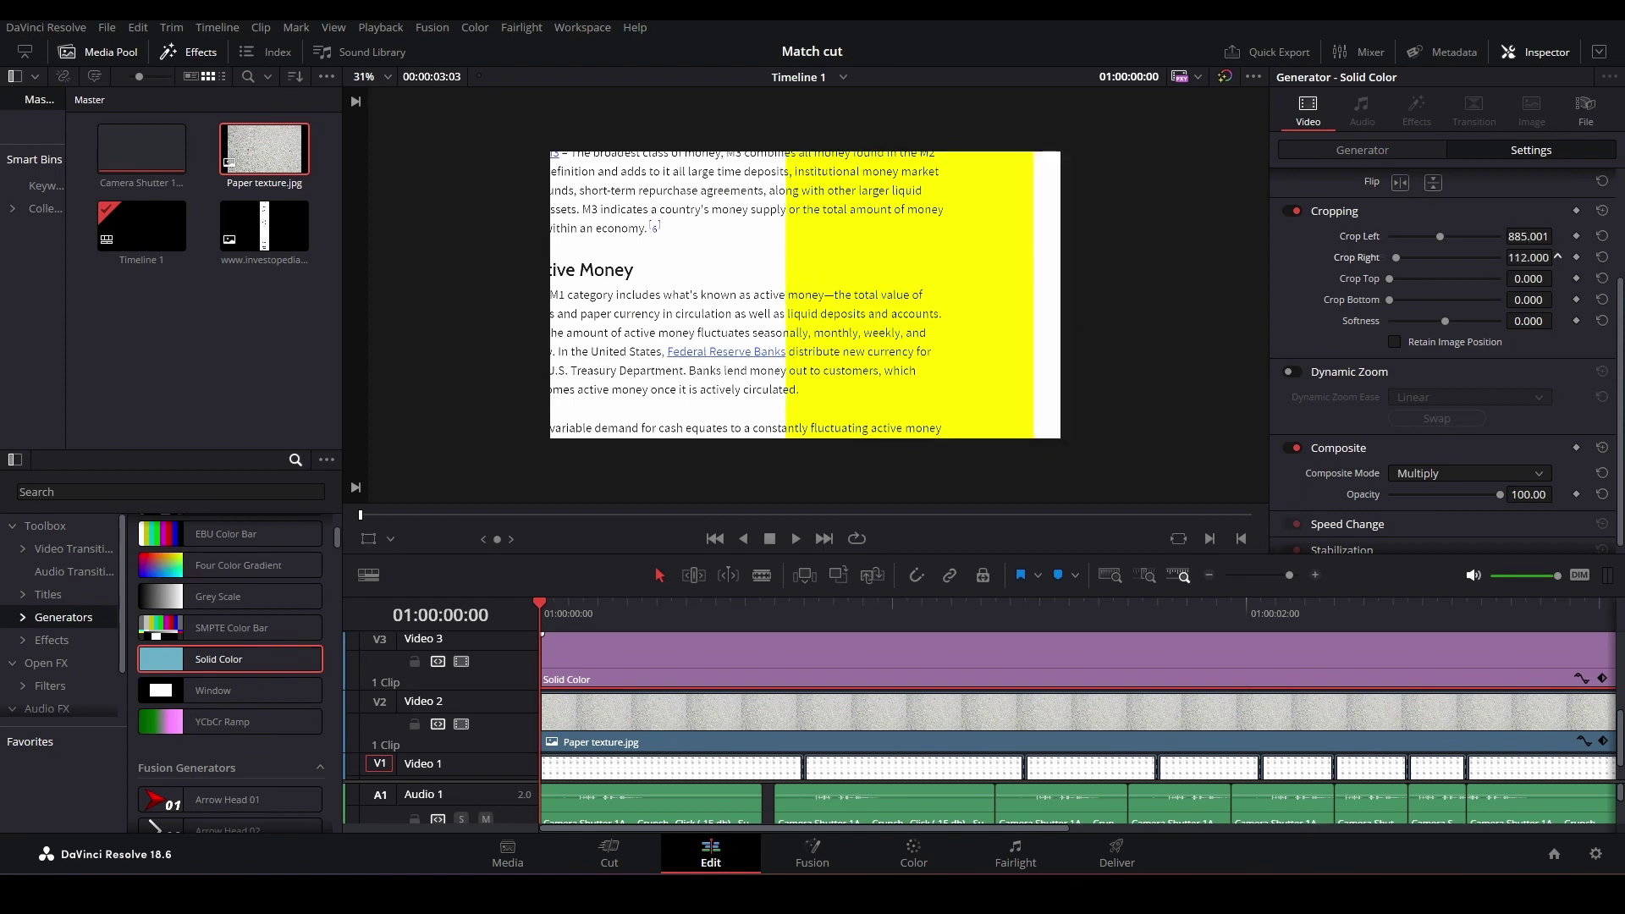
left_click_drag(1521, 257, 1558, 257)
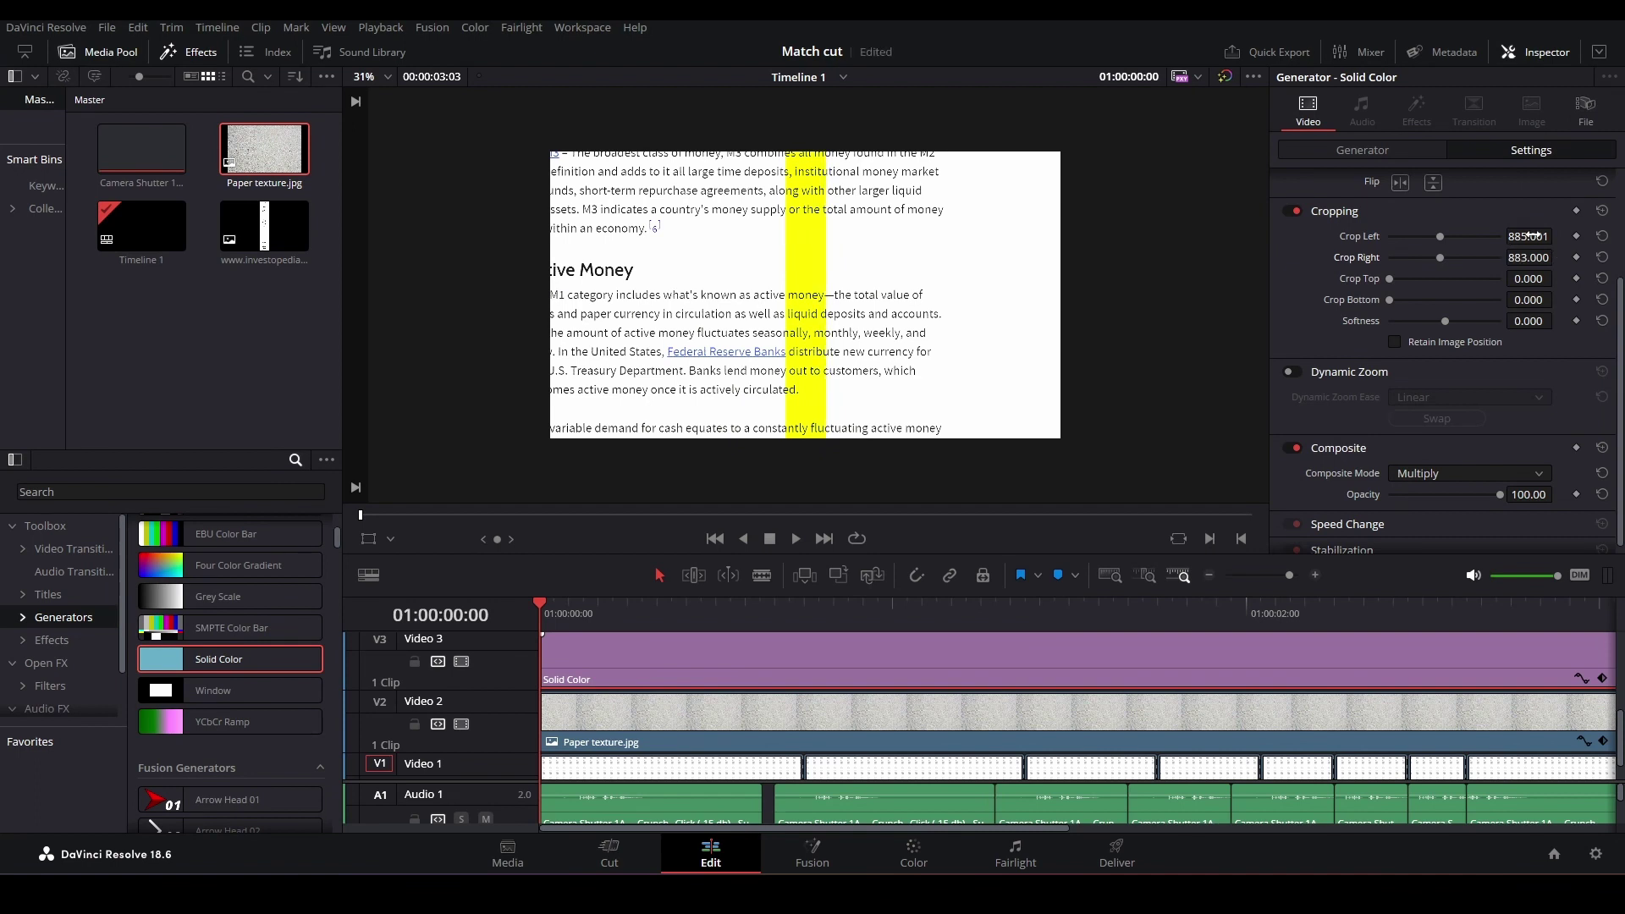
left_click_drag(1529, 279, 1558, 298)
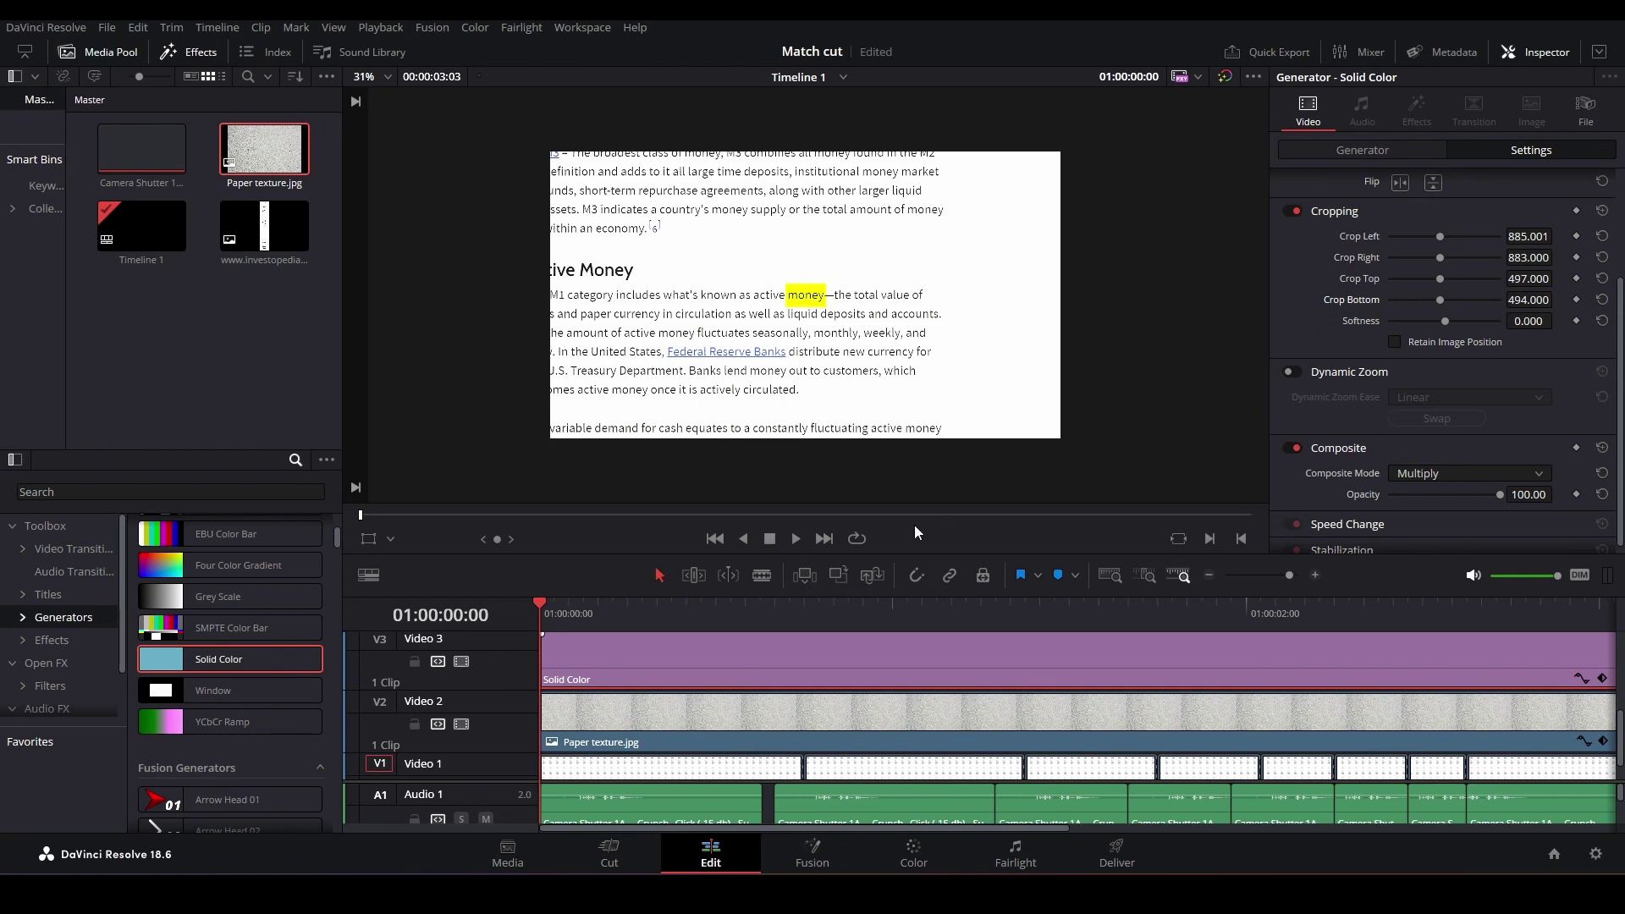
key("ctrl+s")
Blade the yellow highlight clip at 01:00:02:15 and select its right-hand piece
left_click(795, 538)
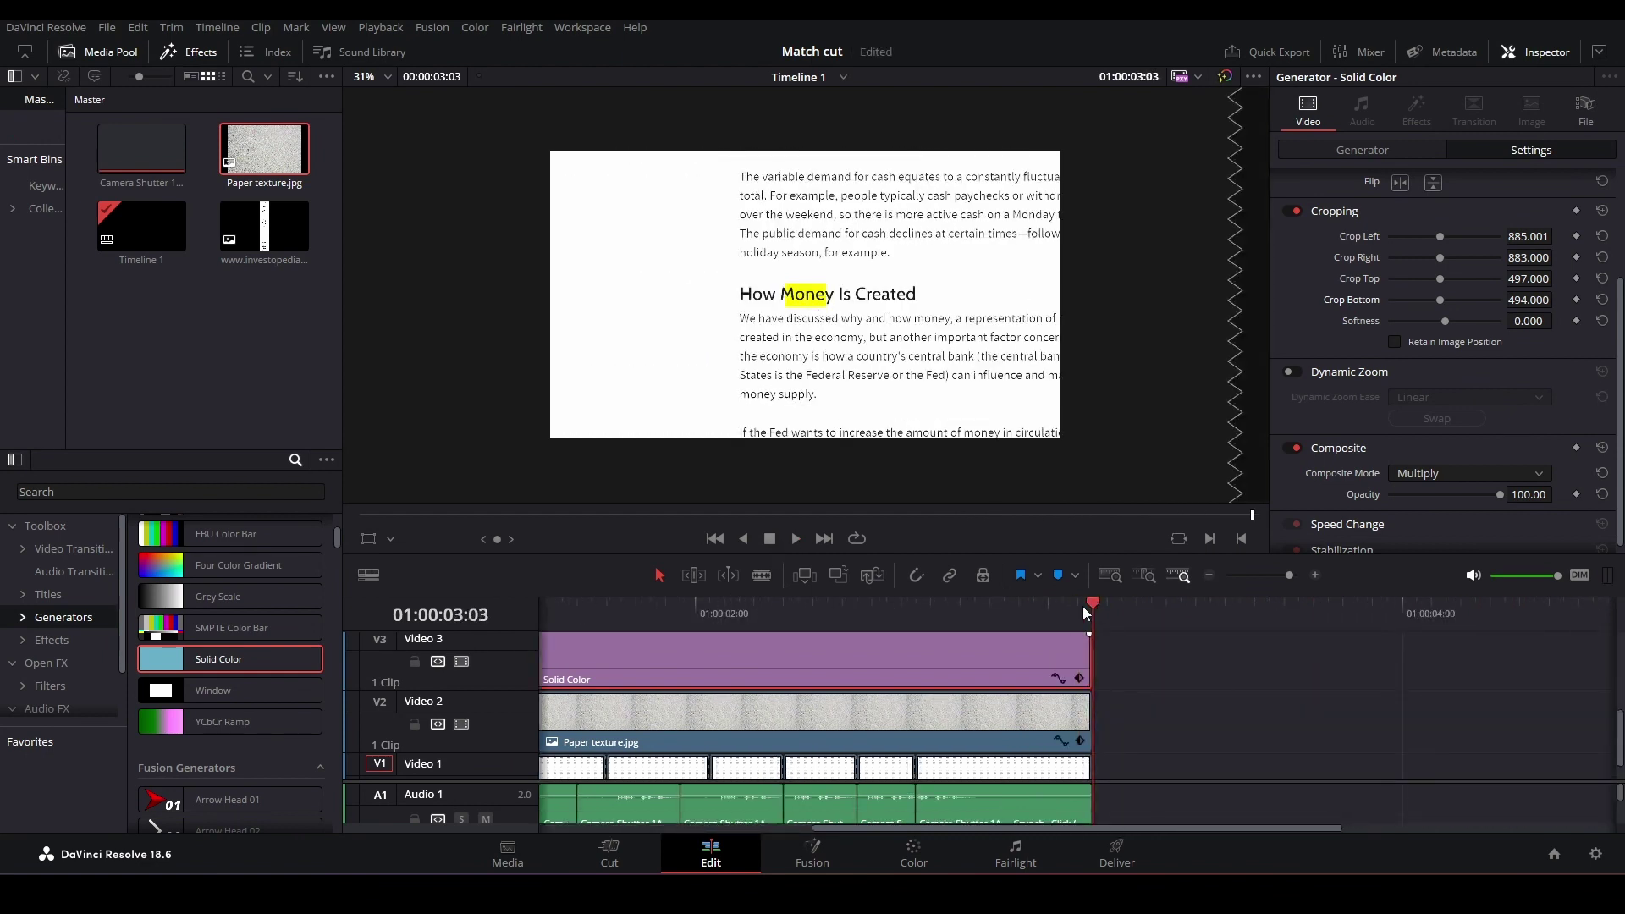
left_click_drag(1068, 616, 919, 656)
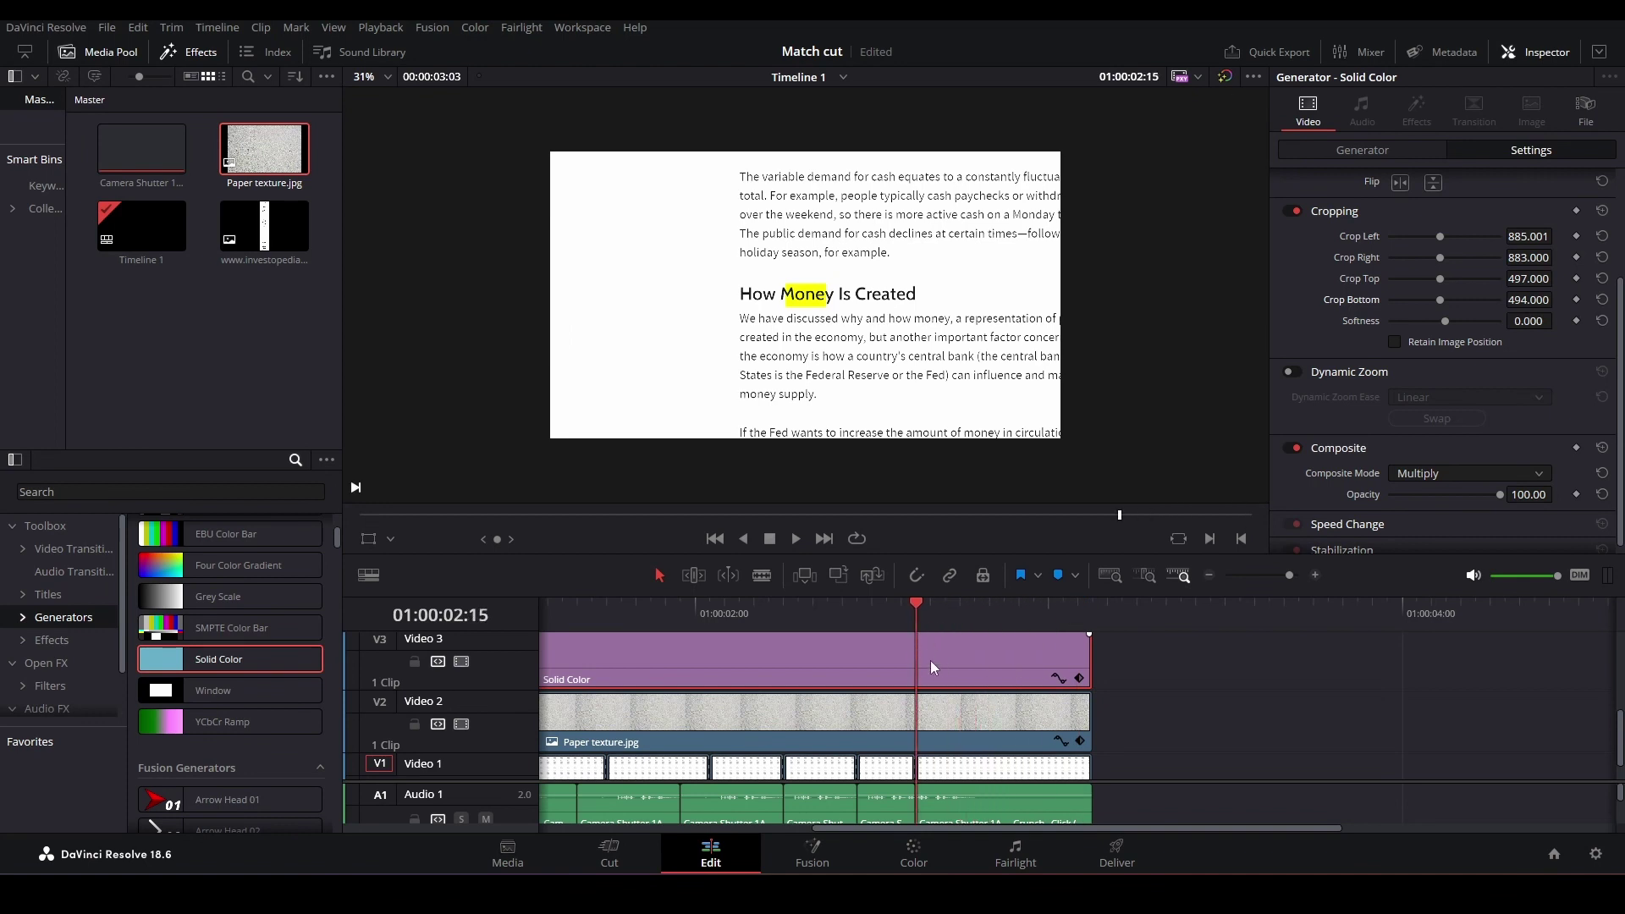
key("b")
left_click(921, 654)
key("a")
left_click(976, 669)
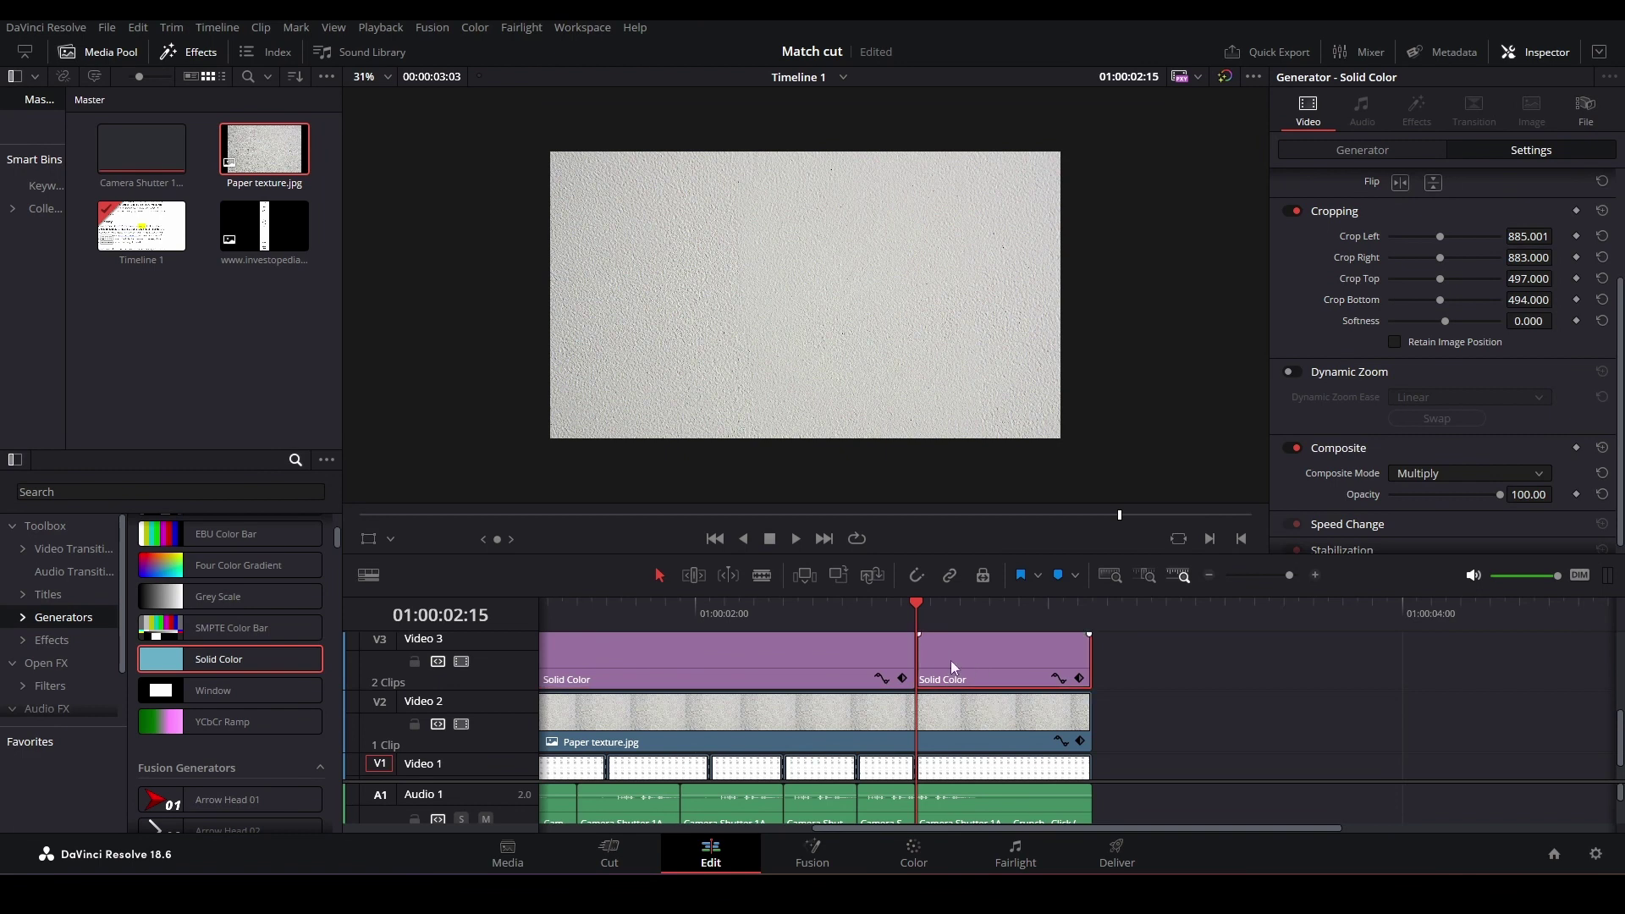
Widen that piece's crop to cover its Money, then replay the edit from the start
left_click(931, 612)
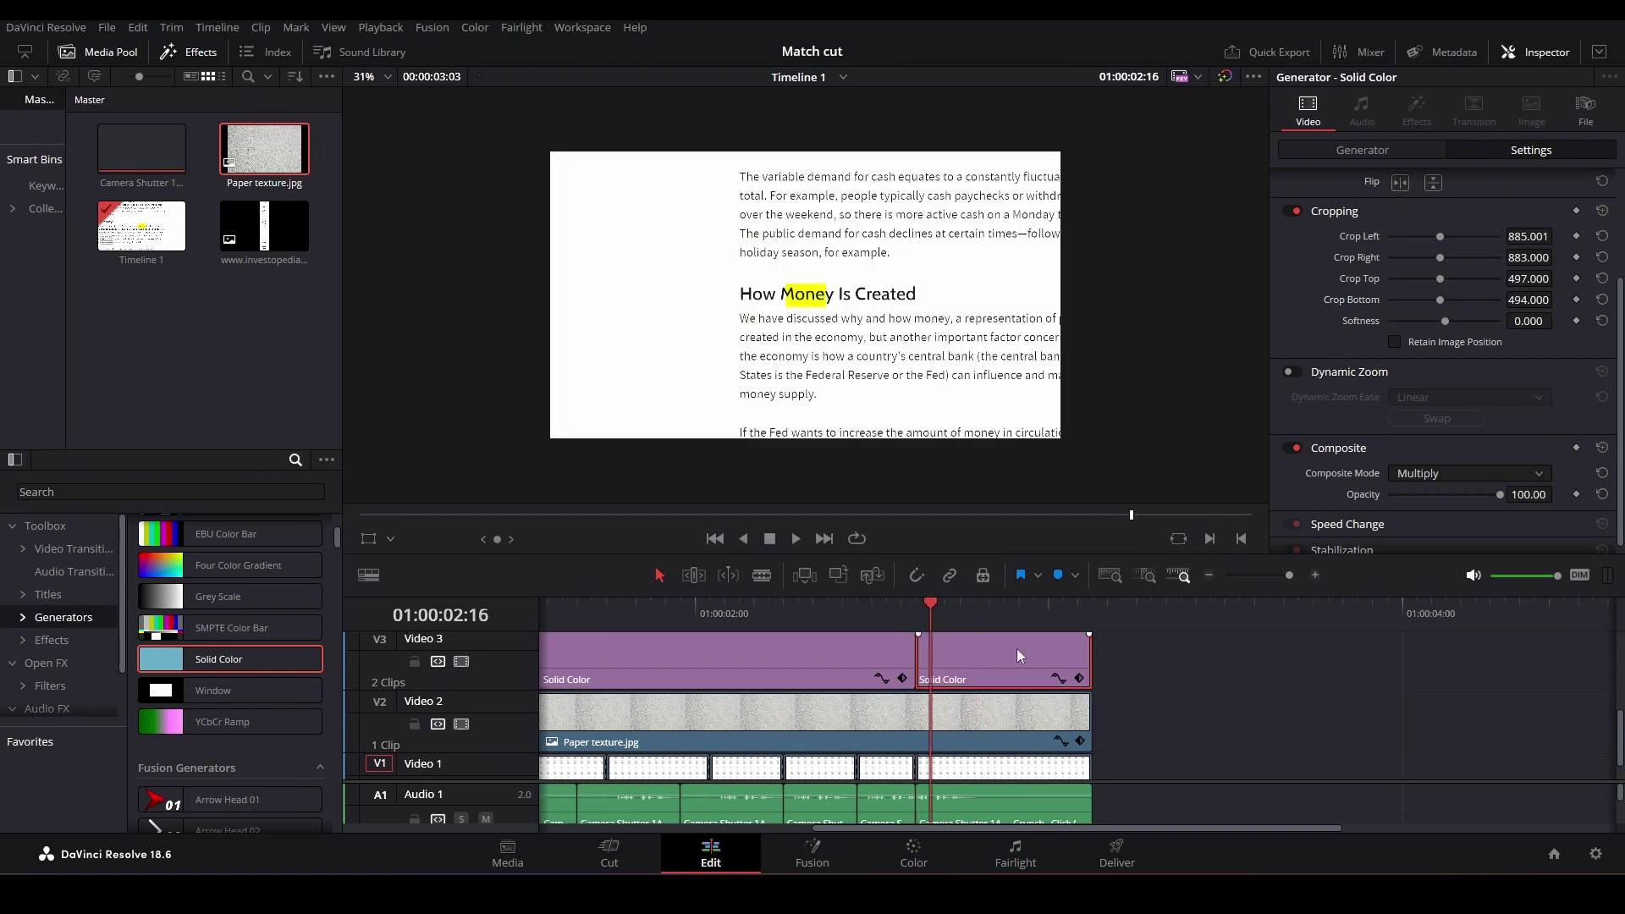
left_click_drag(1529, 236, 1507, 236)
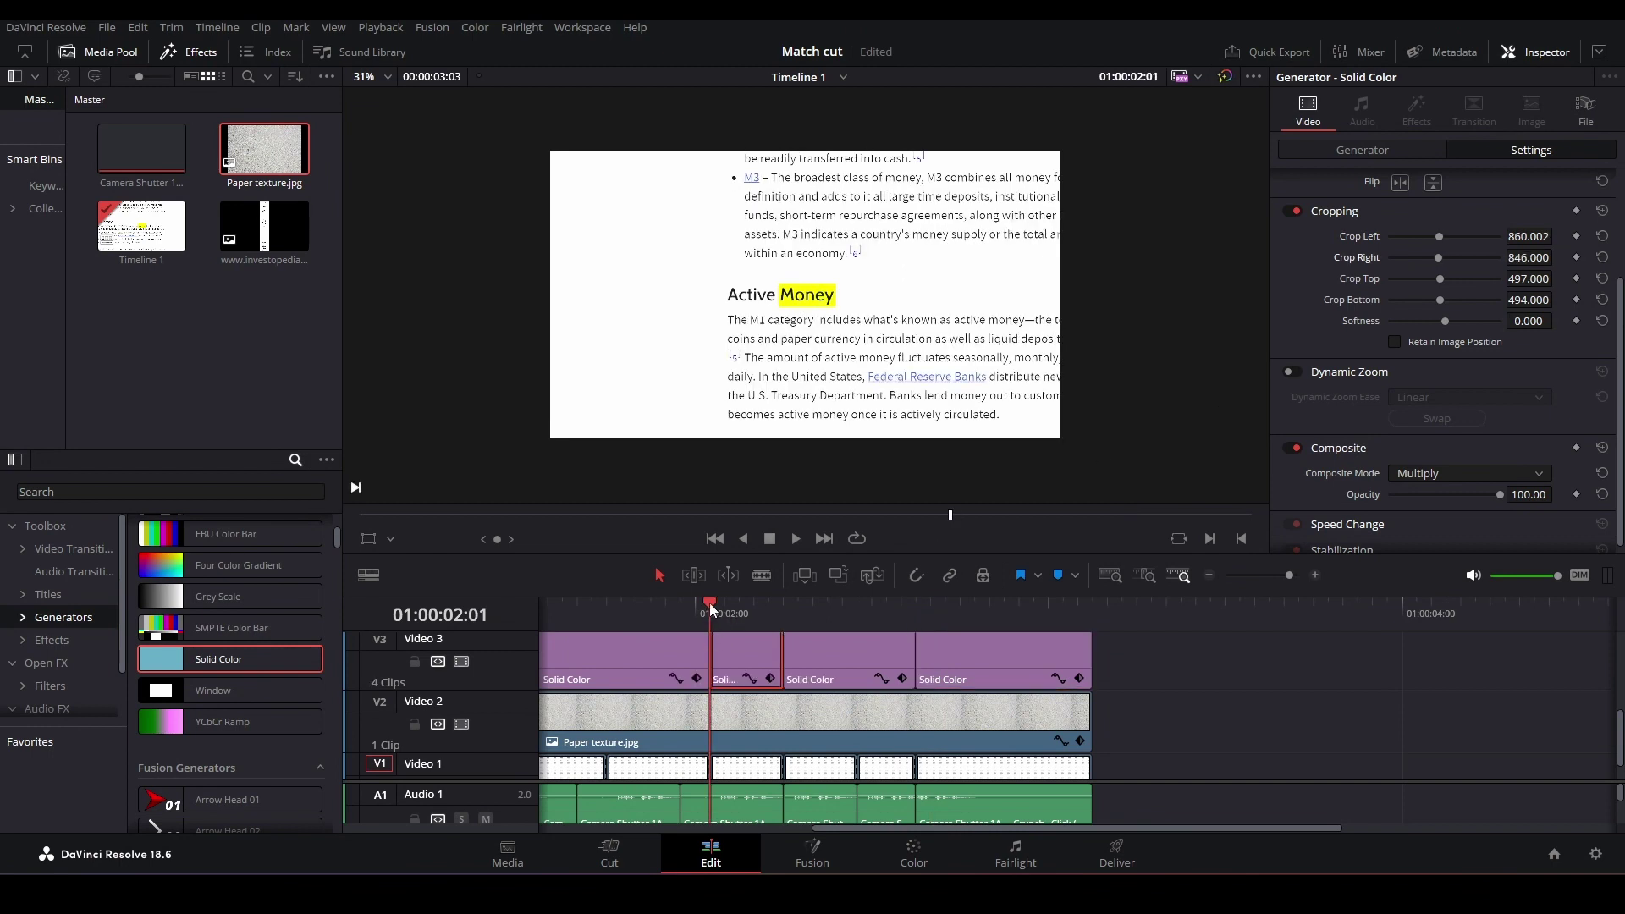
left_click_drag(709, 603, 241, 643)
left_click(794, 542)
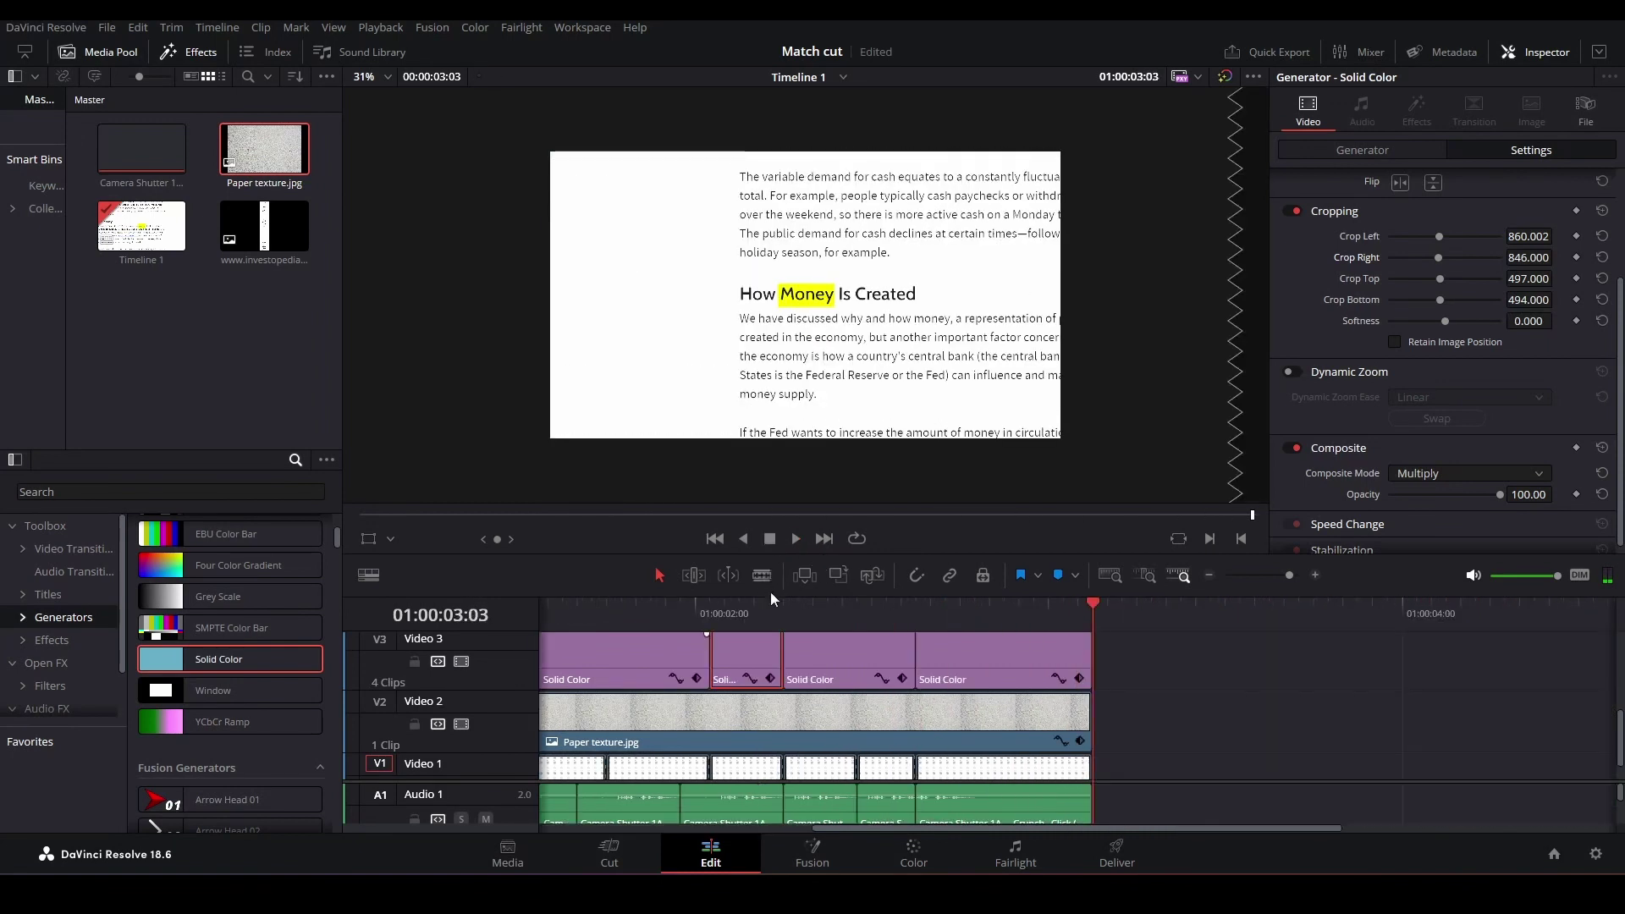
left_click_drag(772, 577, 784, 448)
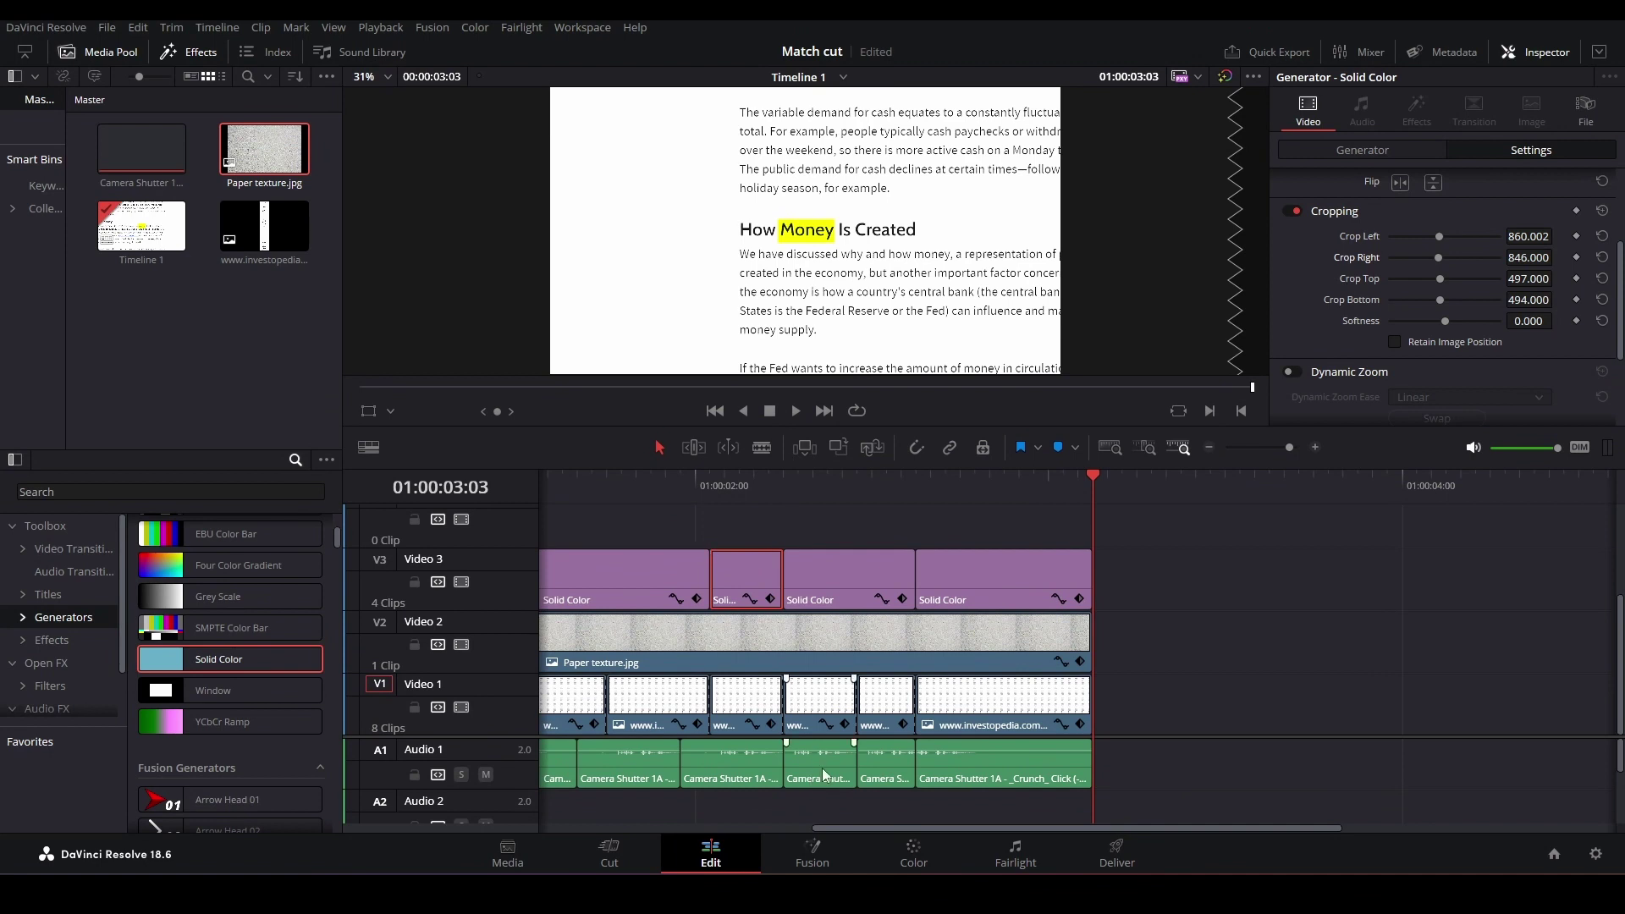
Place an Adjustment Clip from the effects list onto Video 4
left_click_drag(1109, 736, 866, 830)
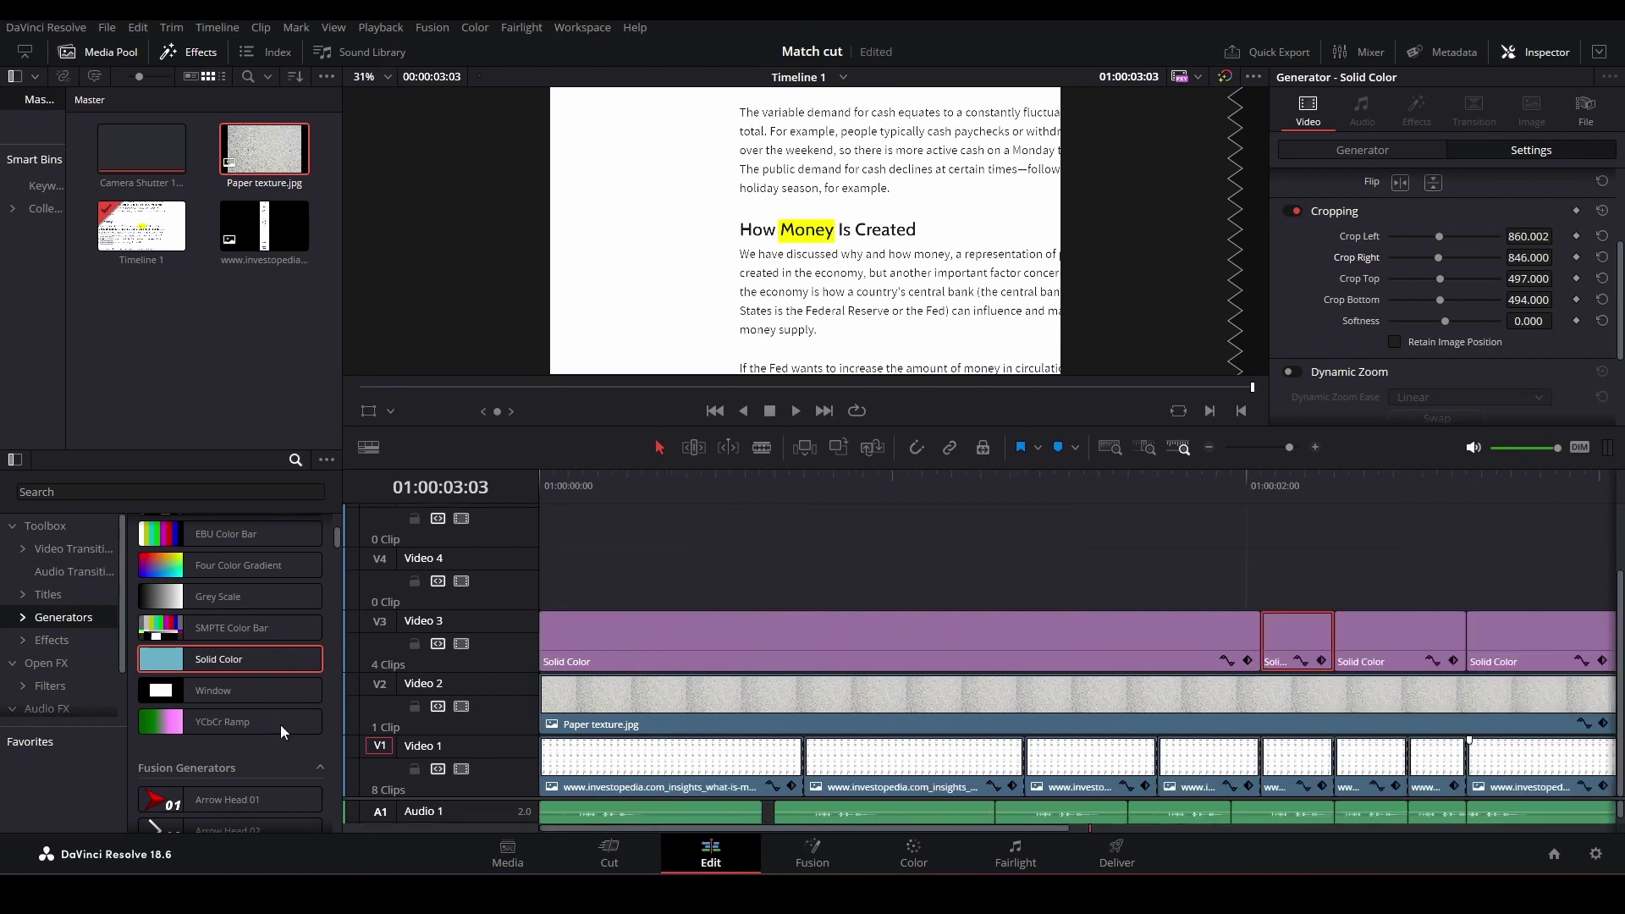
scroll(241, 660, "up", 3)
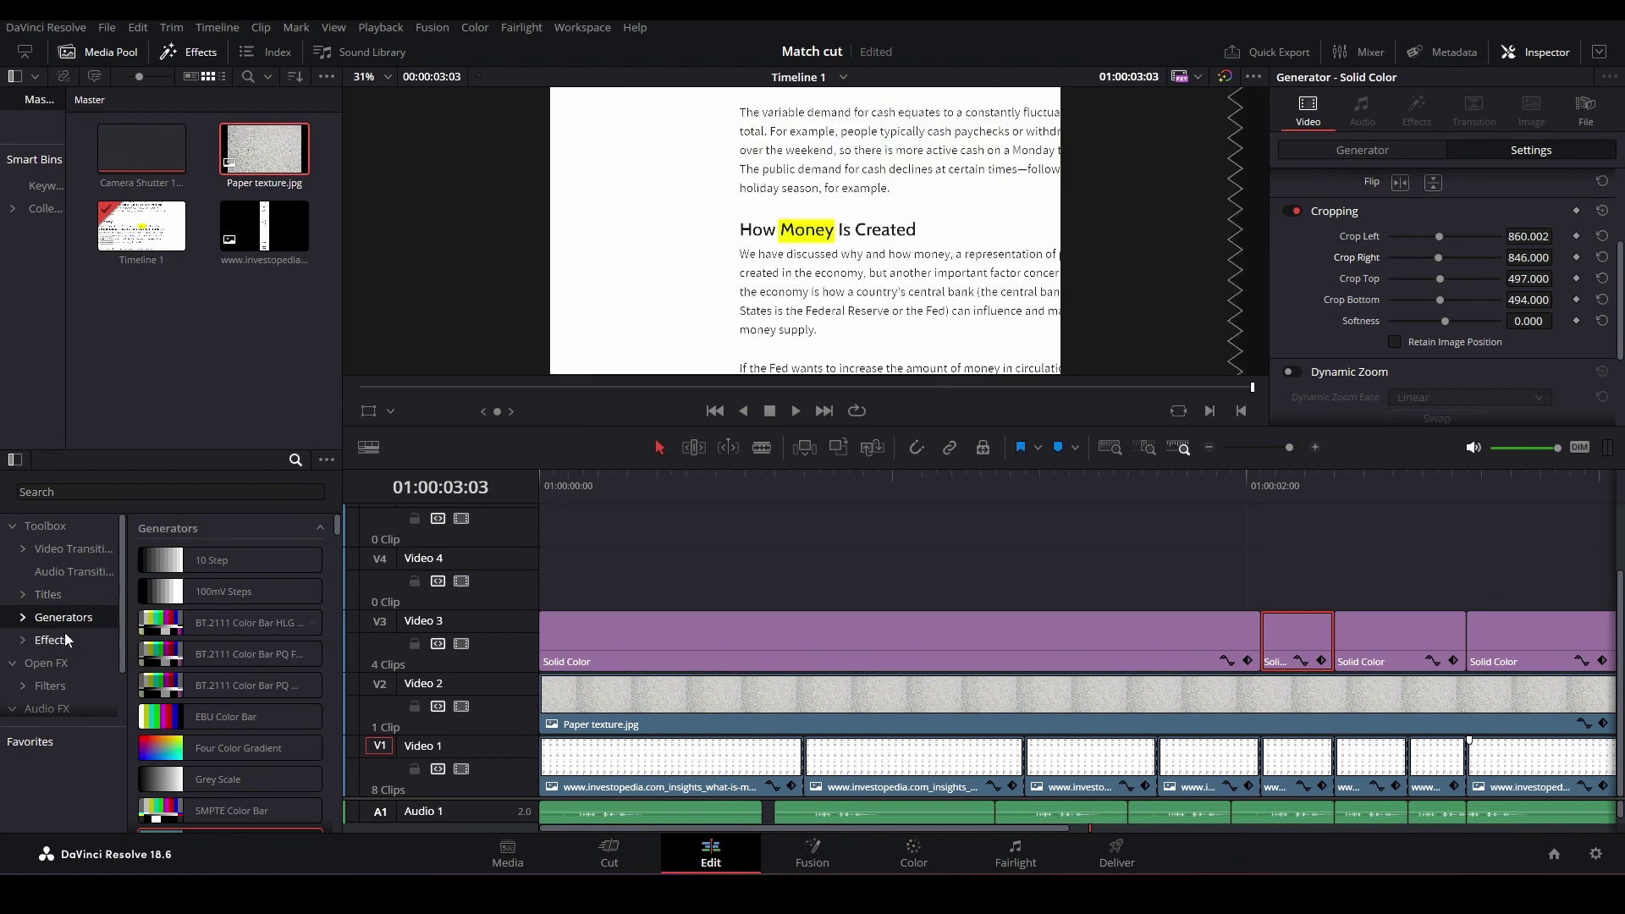
left_click(55, 642)
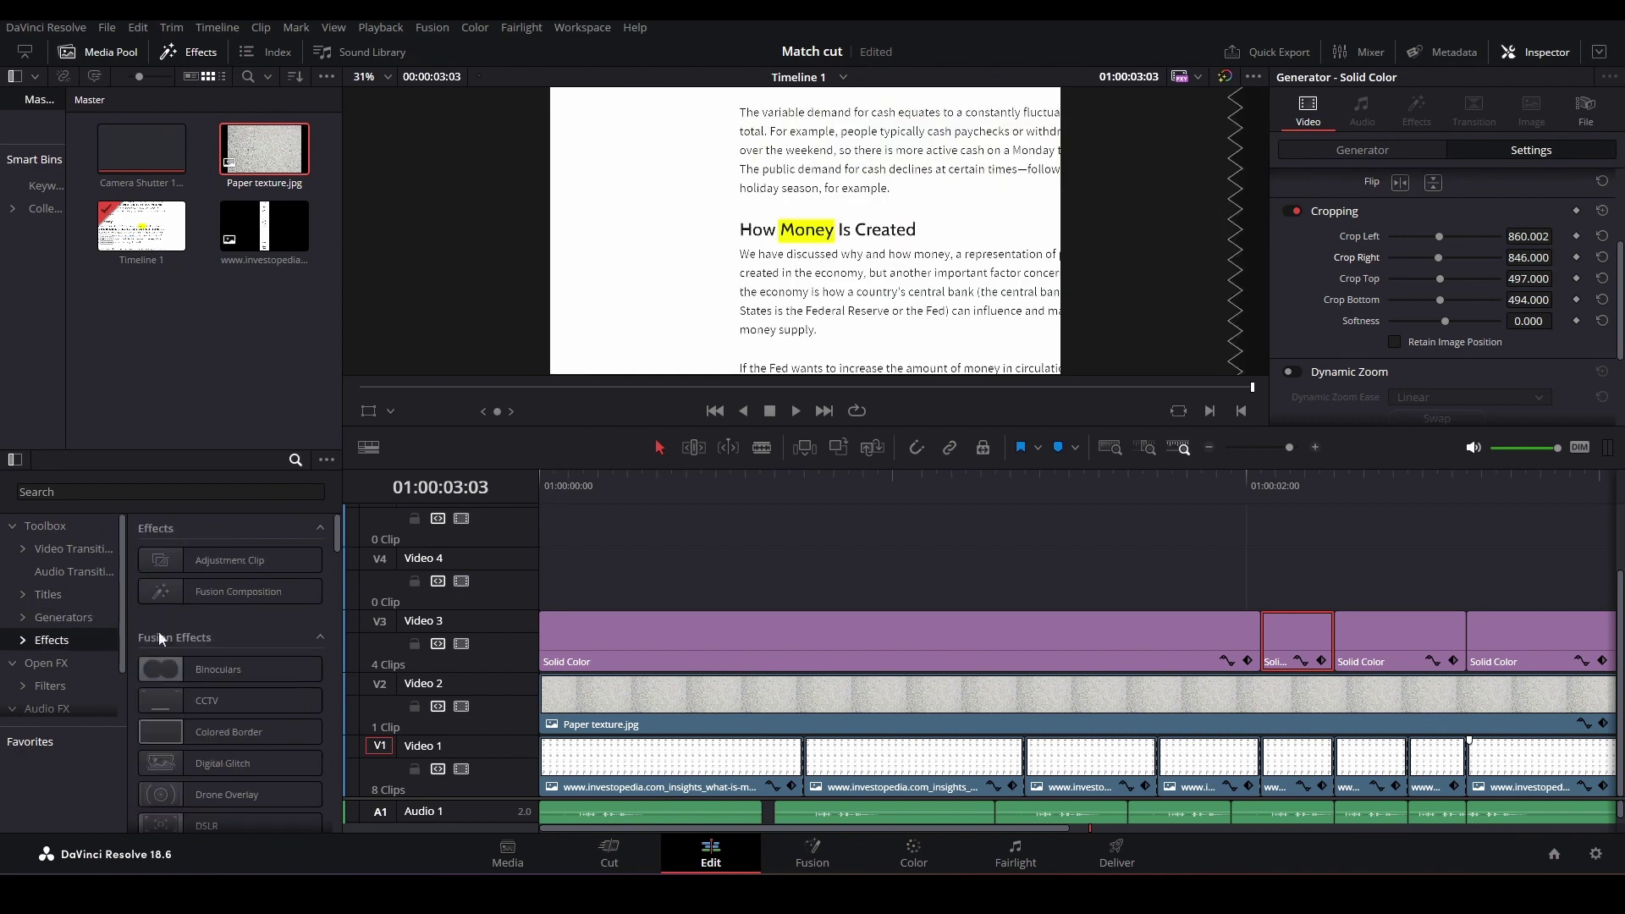
left_click_drag(232, 562, 547, 582)
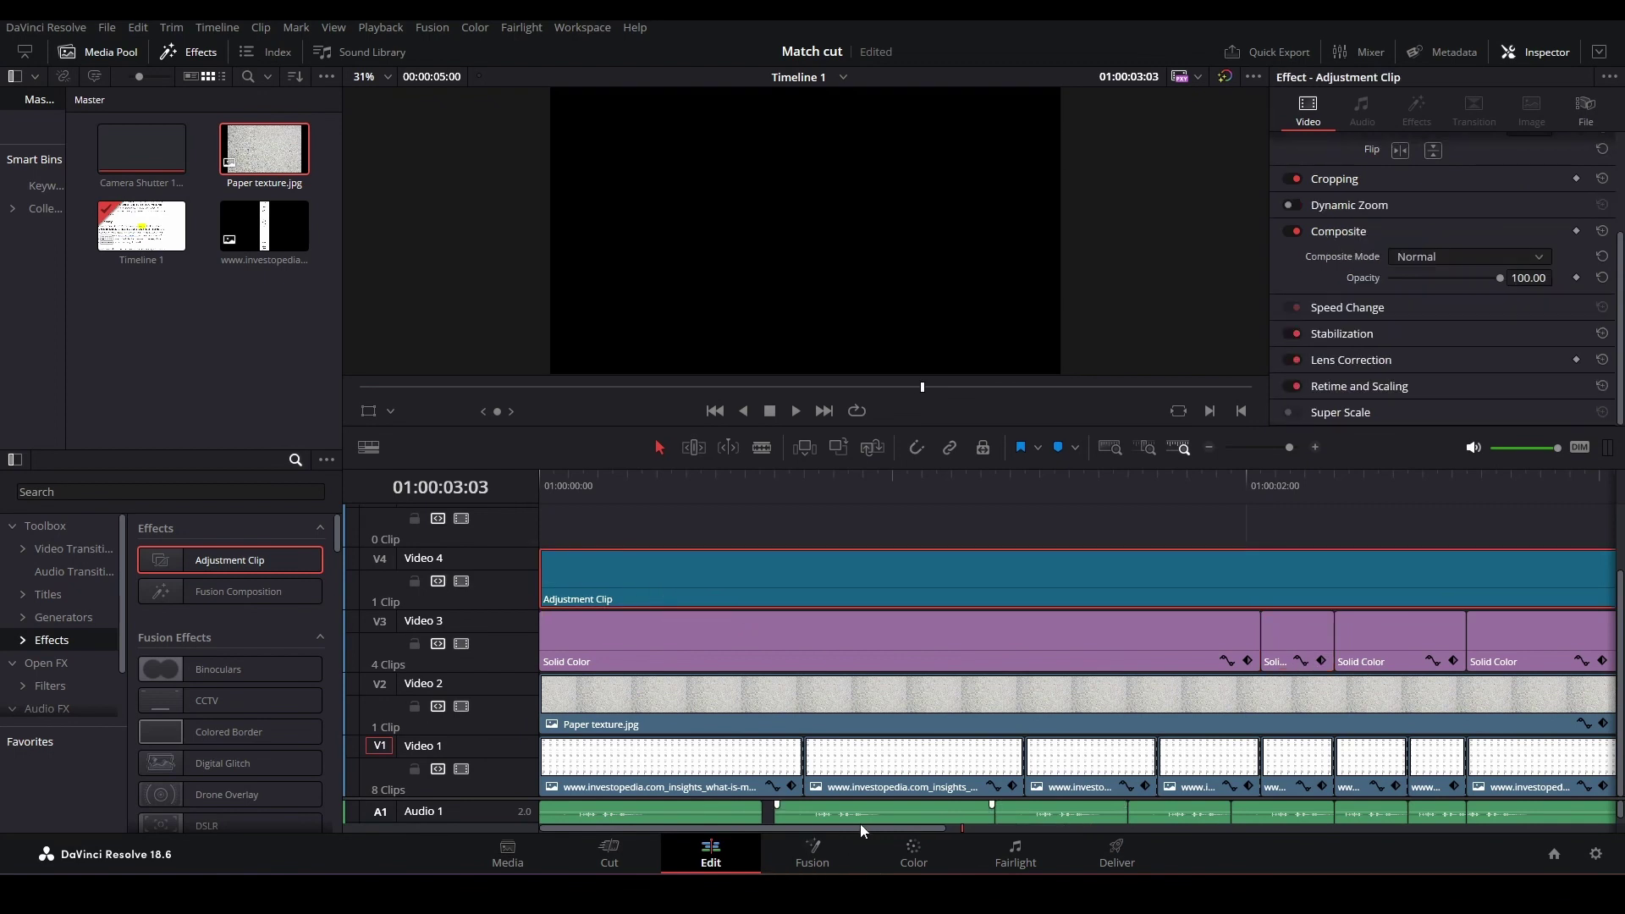
Cut the adjustment clip where the other clips end and delete the leftover piece
left_click_drag(860, 824, 1074, 825)
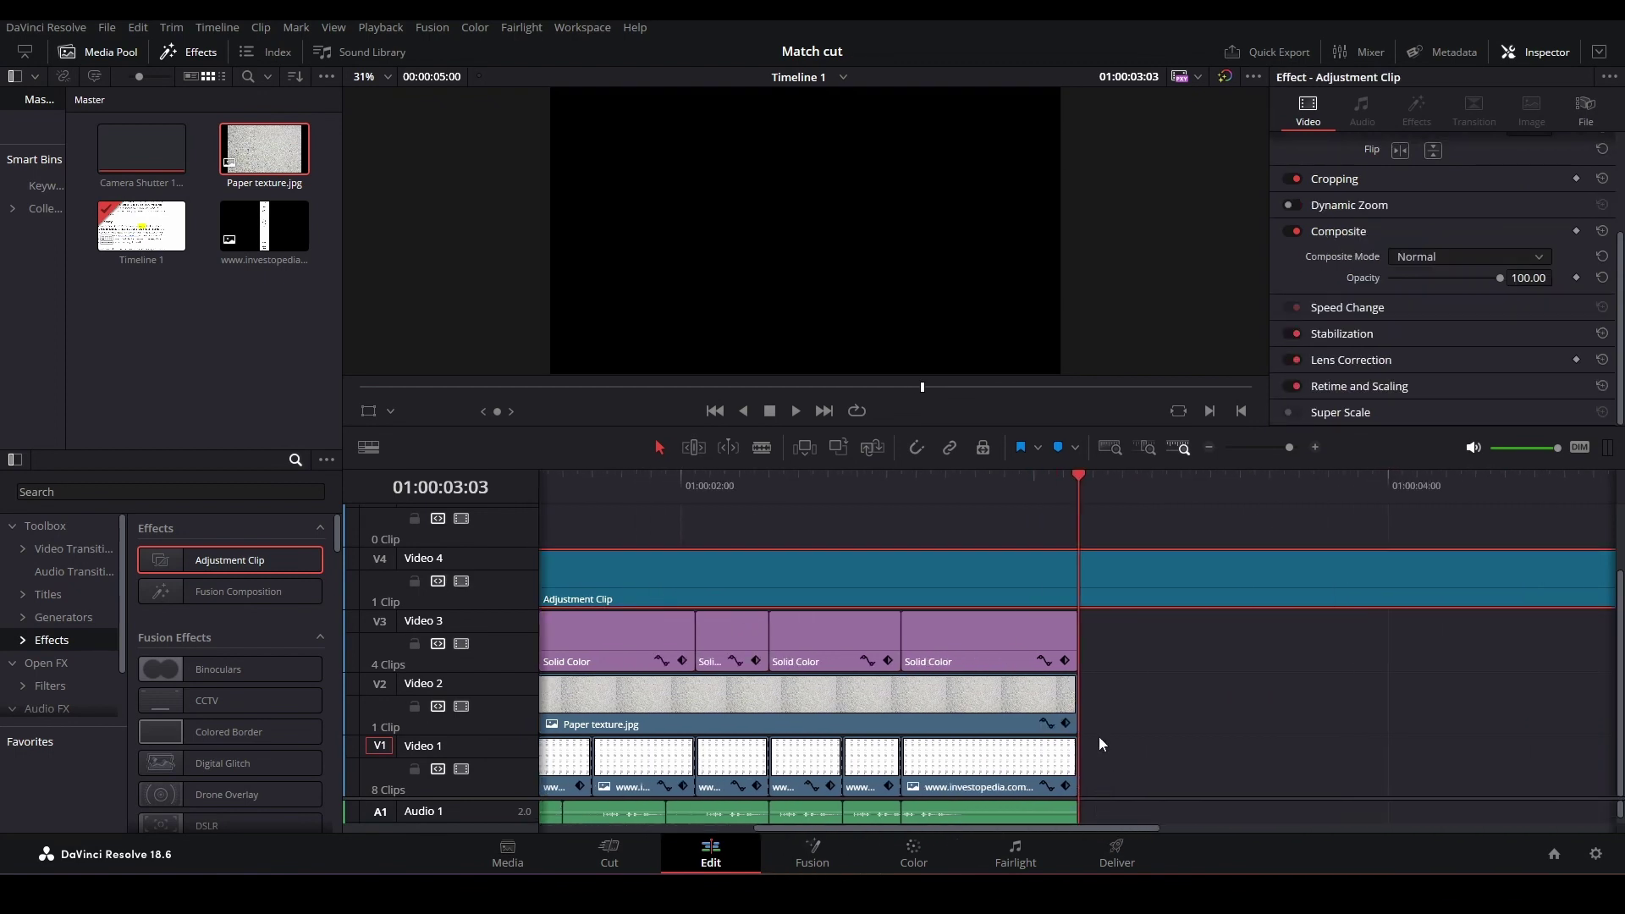
key("b")
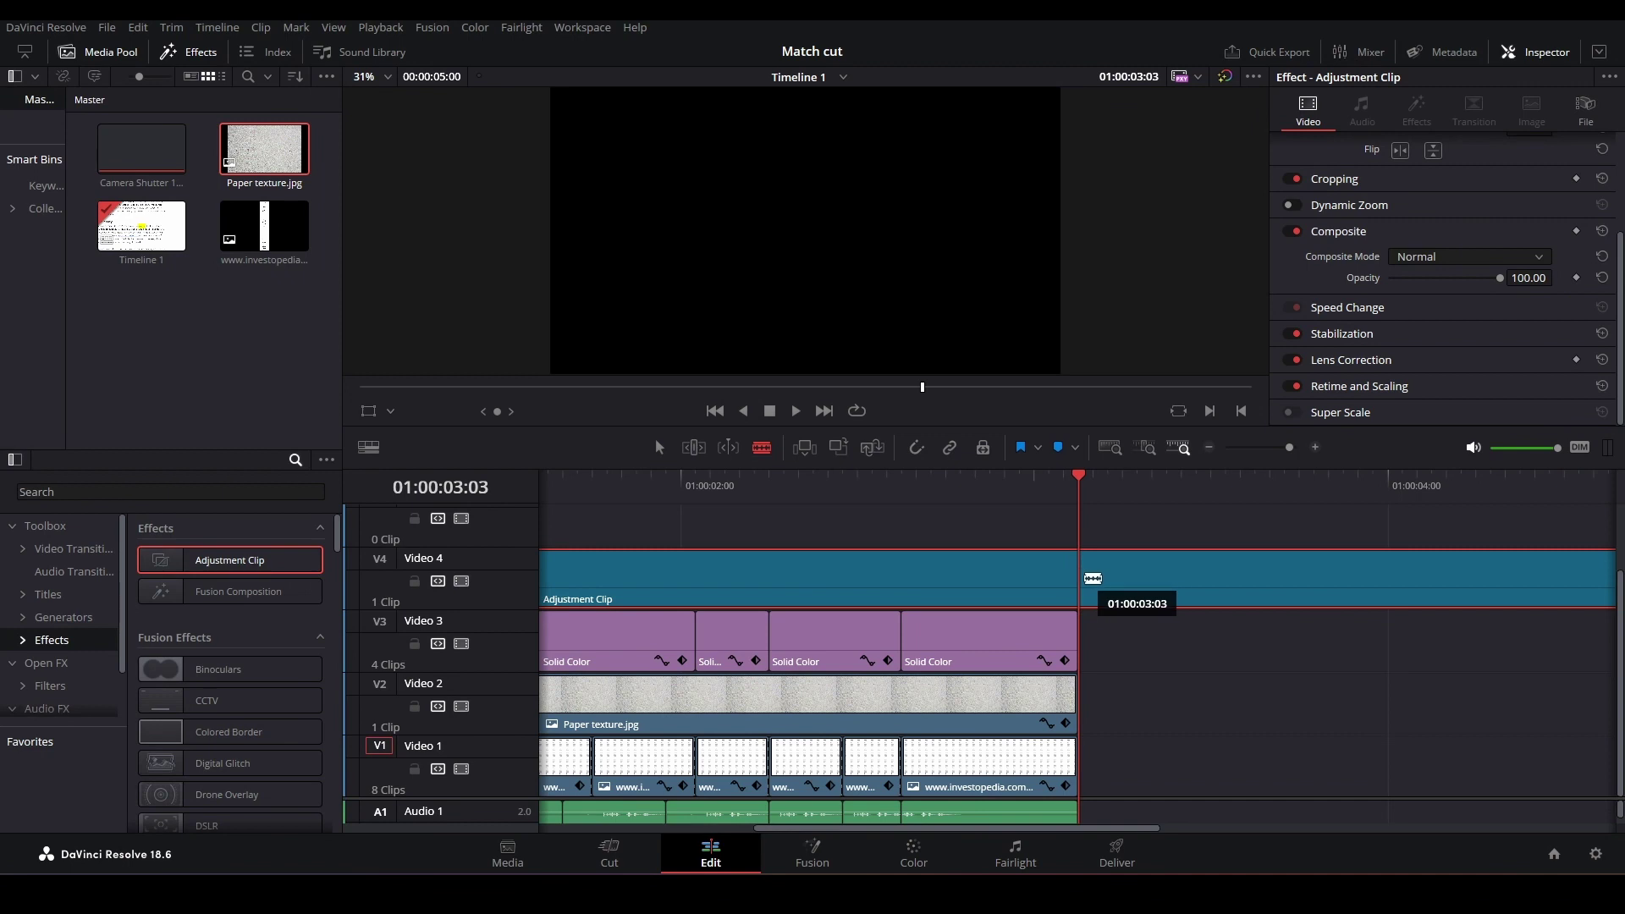
left_click(1092, 579)
key("a")
left_click(1132, 594)
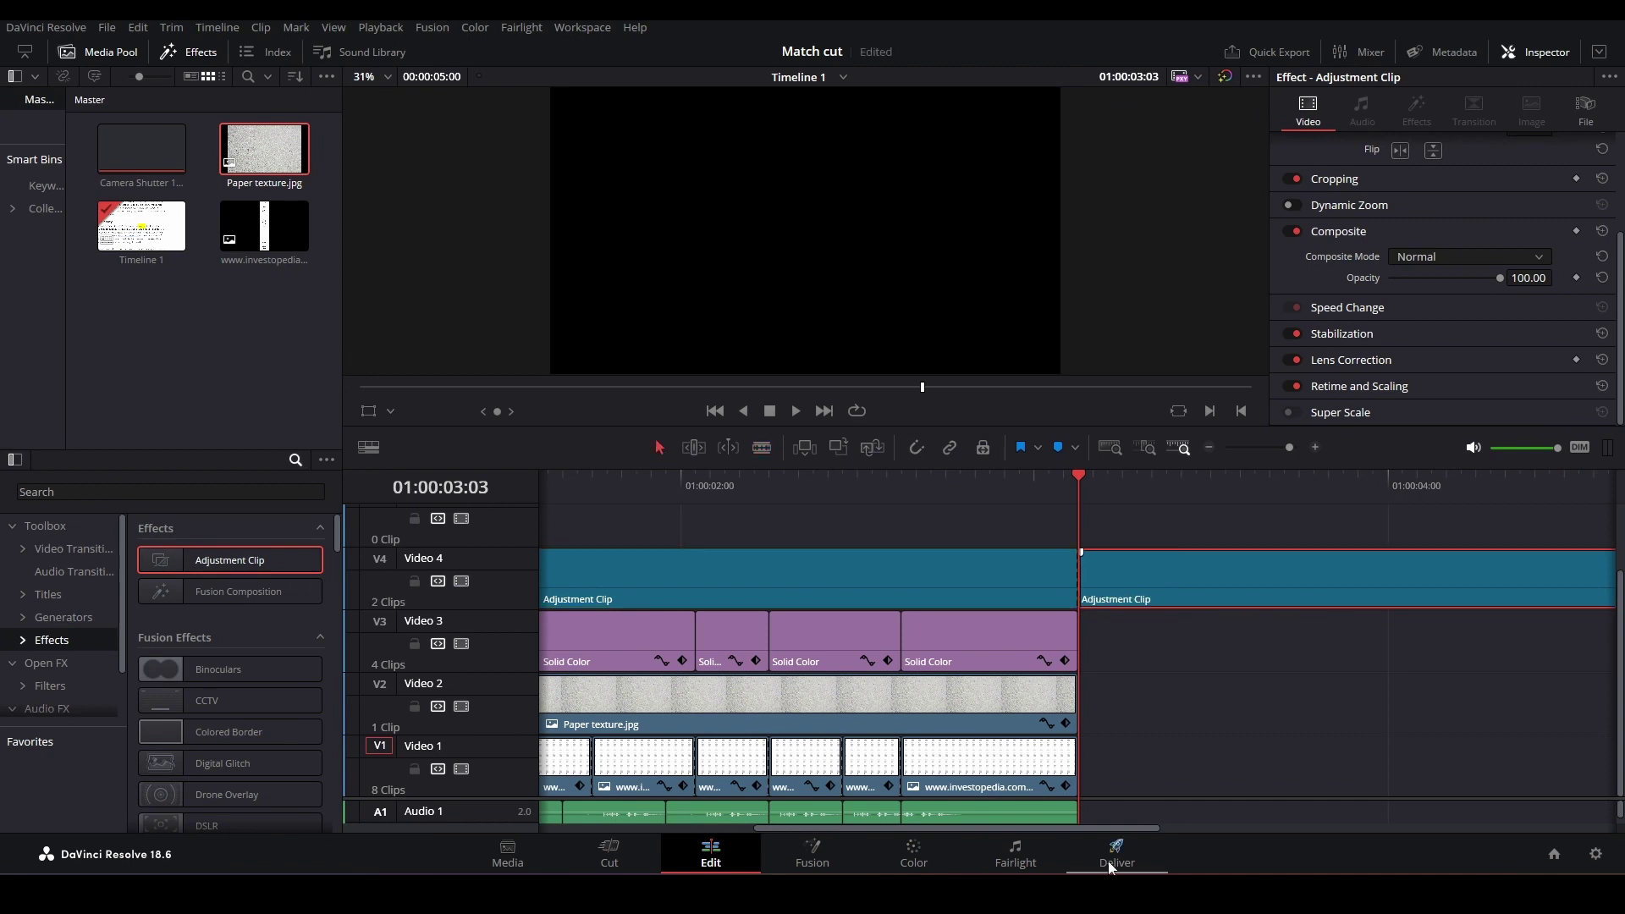
key("Delete")
Move the playhead to 01:00:00:22 and select the adjustment clip
left_click_drag(1106, 830, 694, 825)
left_click_drag(963, 474, 862, 482)
left_click(1016, 583)
left_click(973, 592)
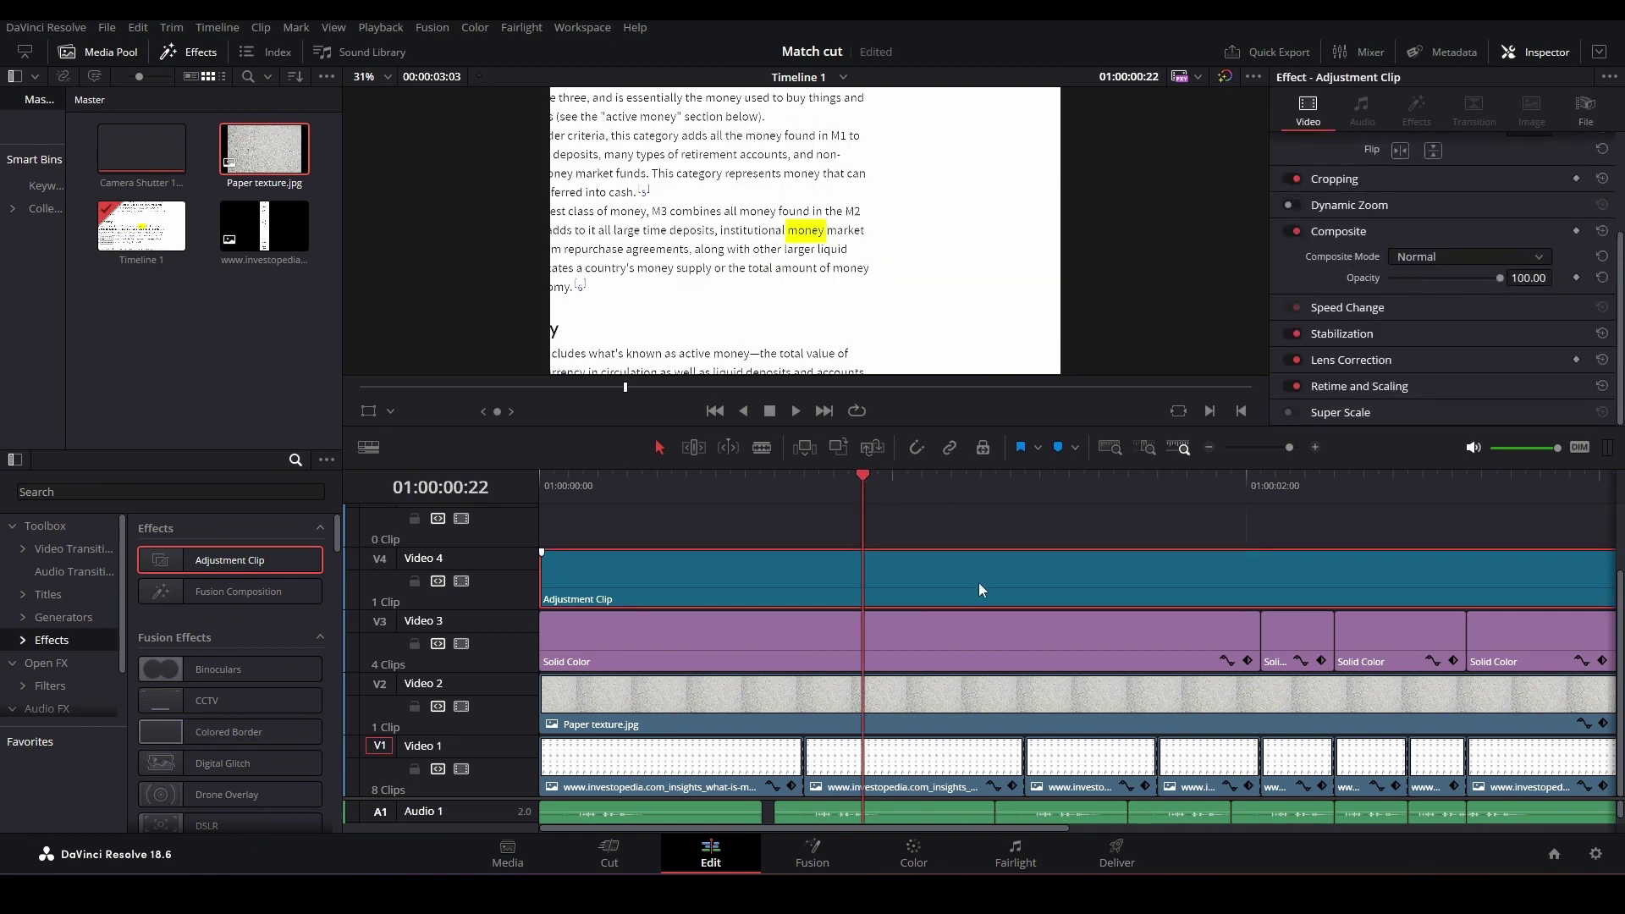
Open the adjustment clip in the Fusion page and spread out the MediaIn1 and MediaOut1 nodes
right_click(978, 591)
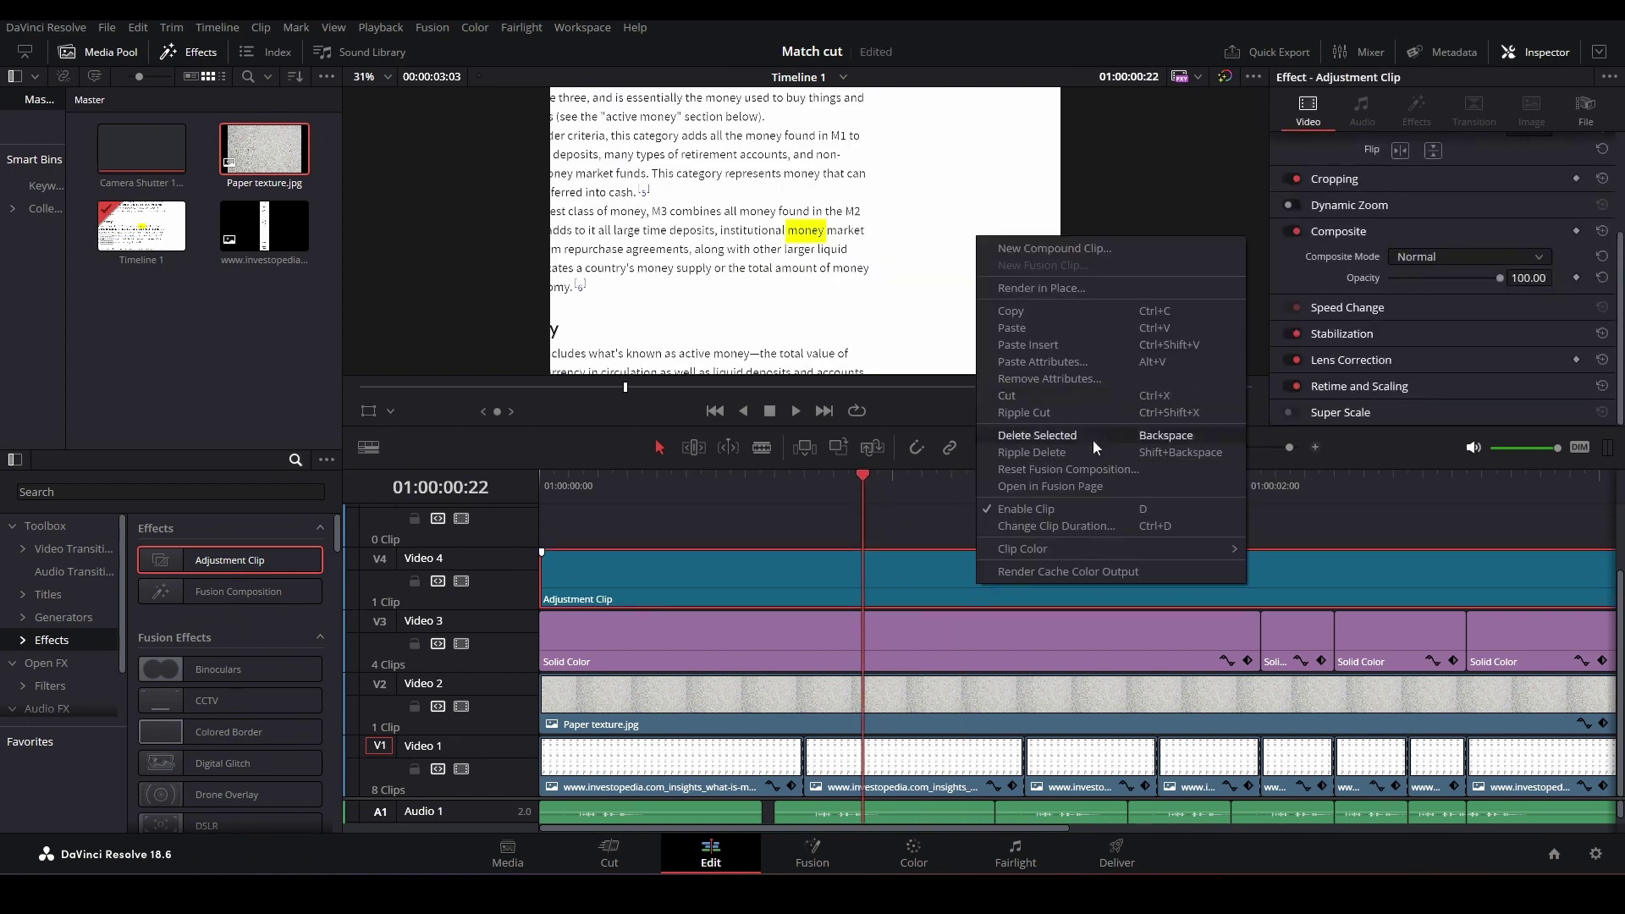
left_click(1074, 486)
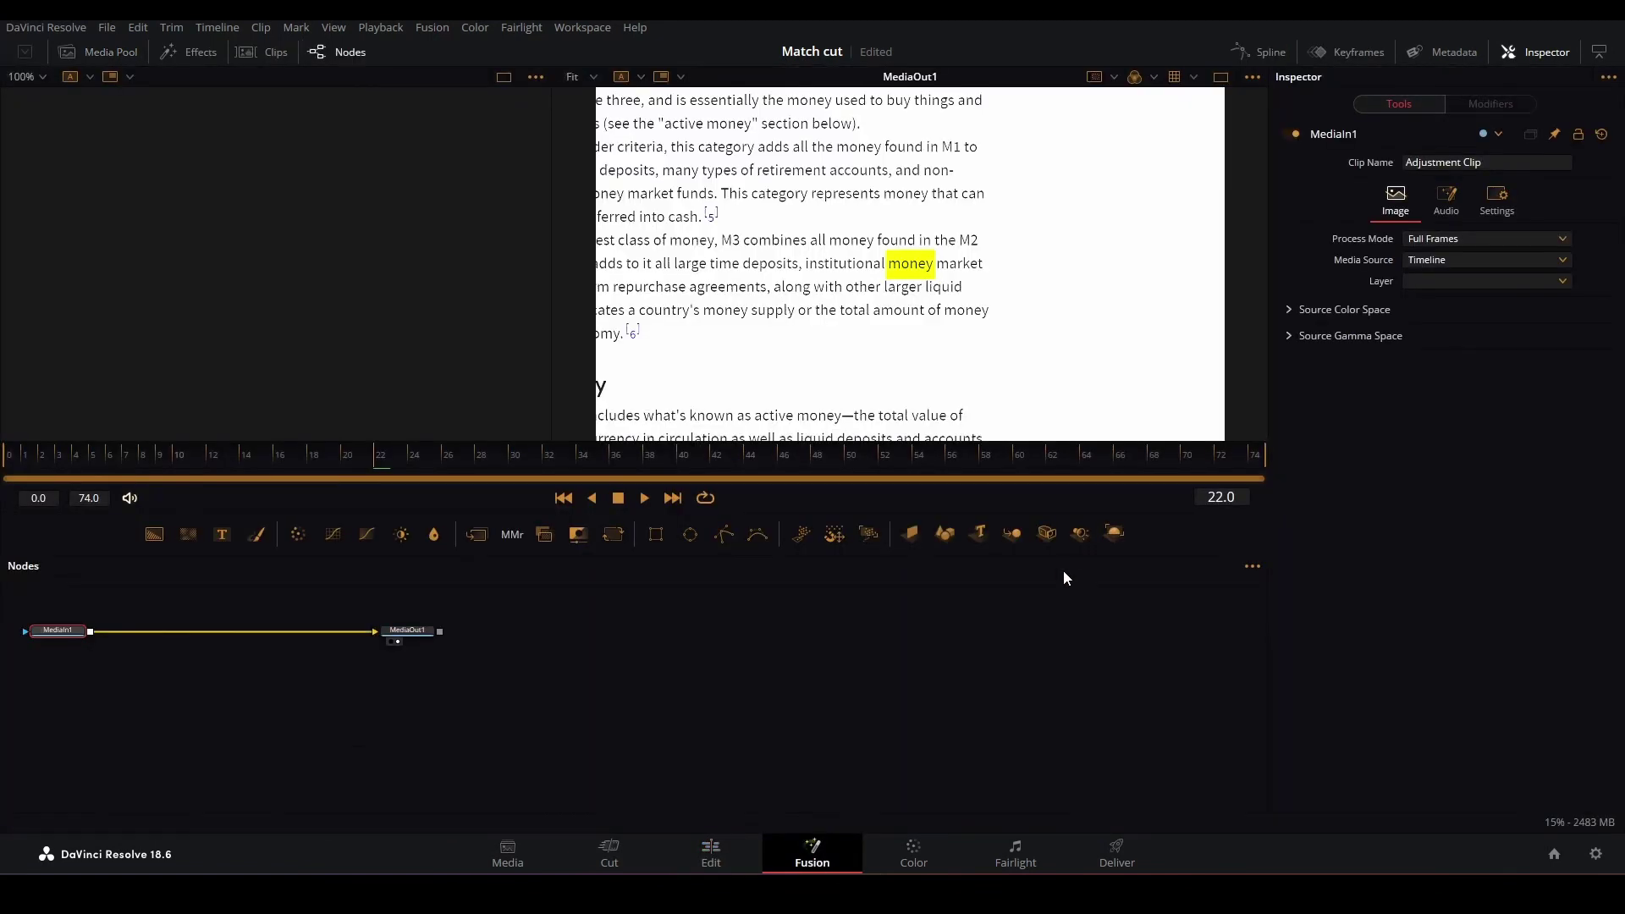
left_click_drag(403, 633, 760, 645)
left_click_drag(379, 587, 611, 648)
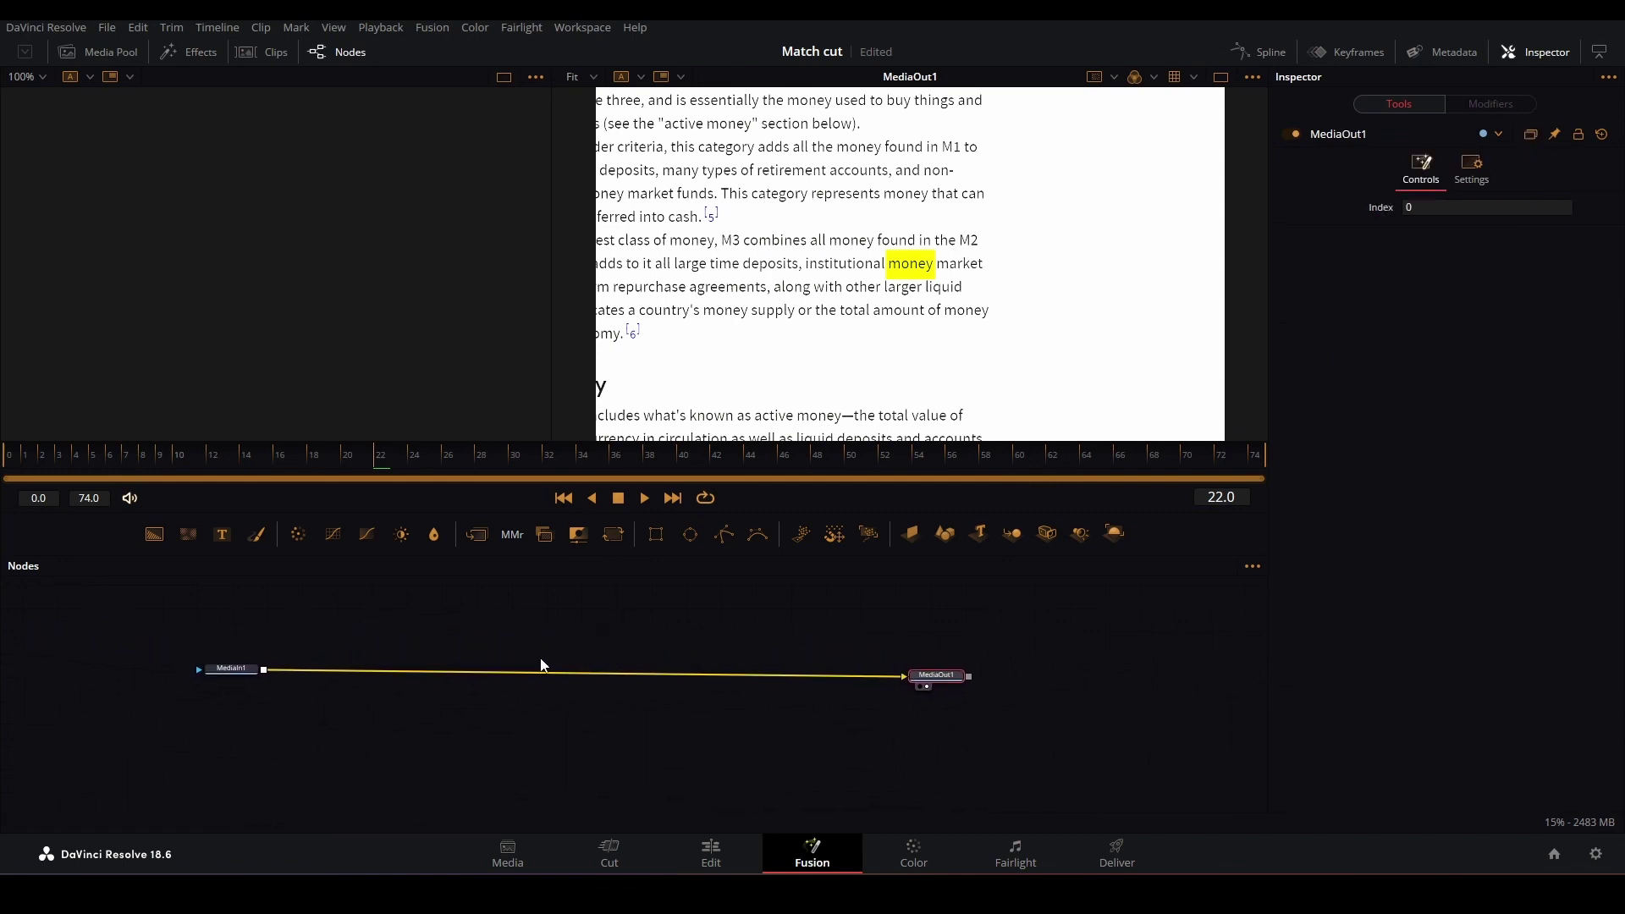
left_click_drag(230, 679, 218, 689)
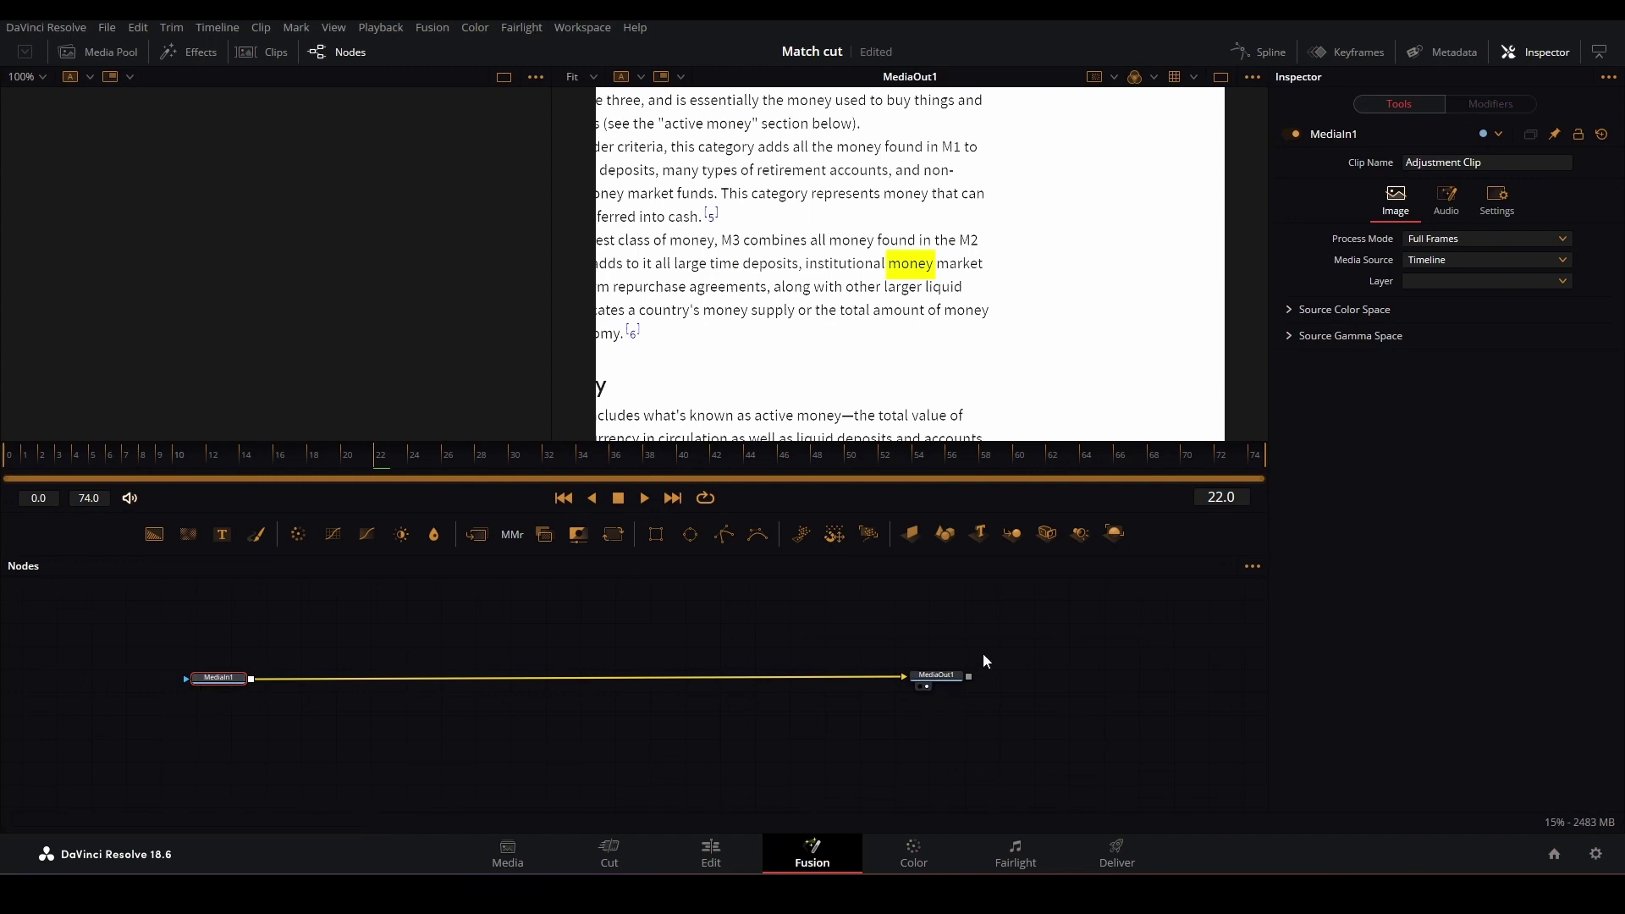
Switch Fusion to a single viewer made taller than the node area
left_click(1222, 76)
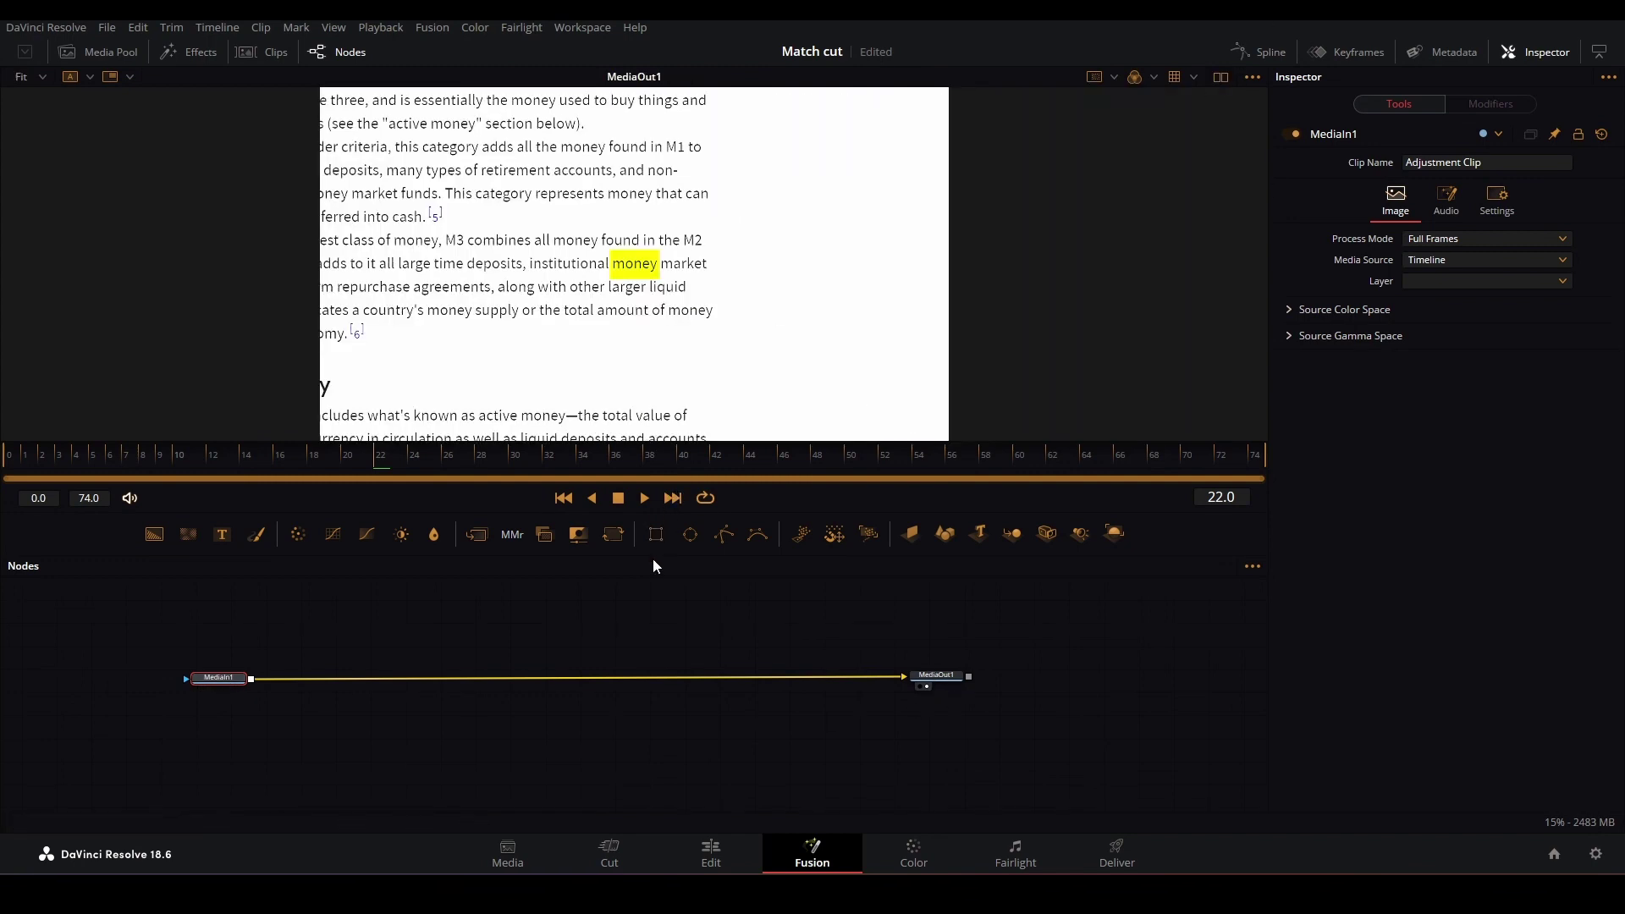
left_click_drag(653, 550, 606, 669)
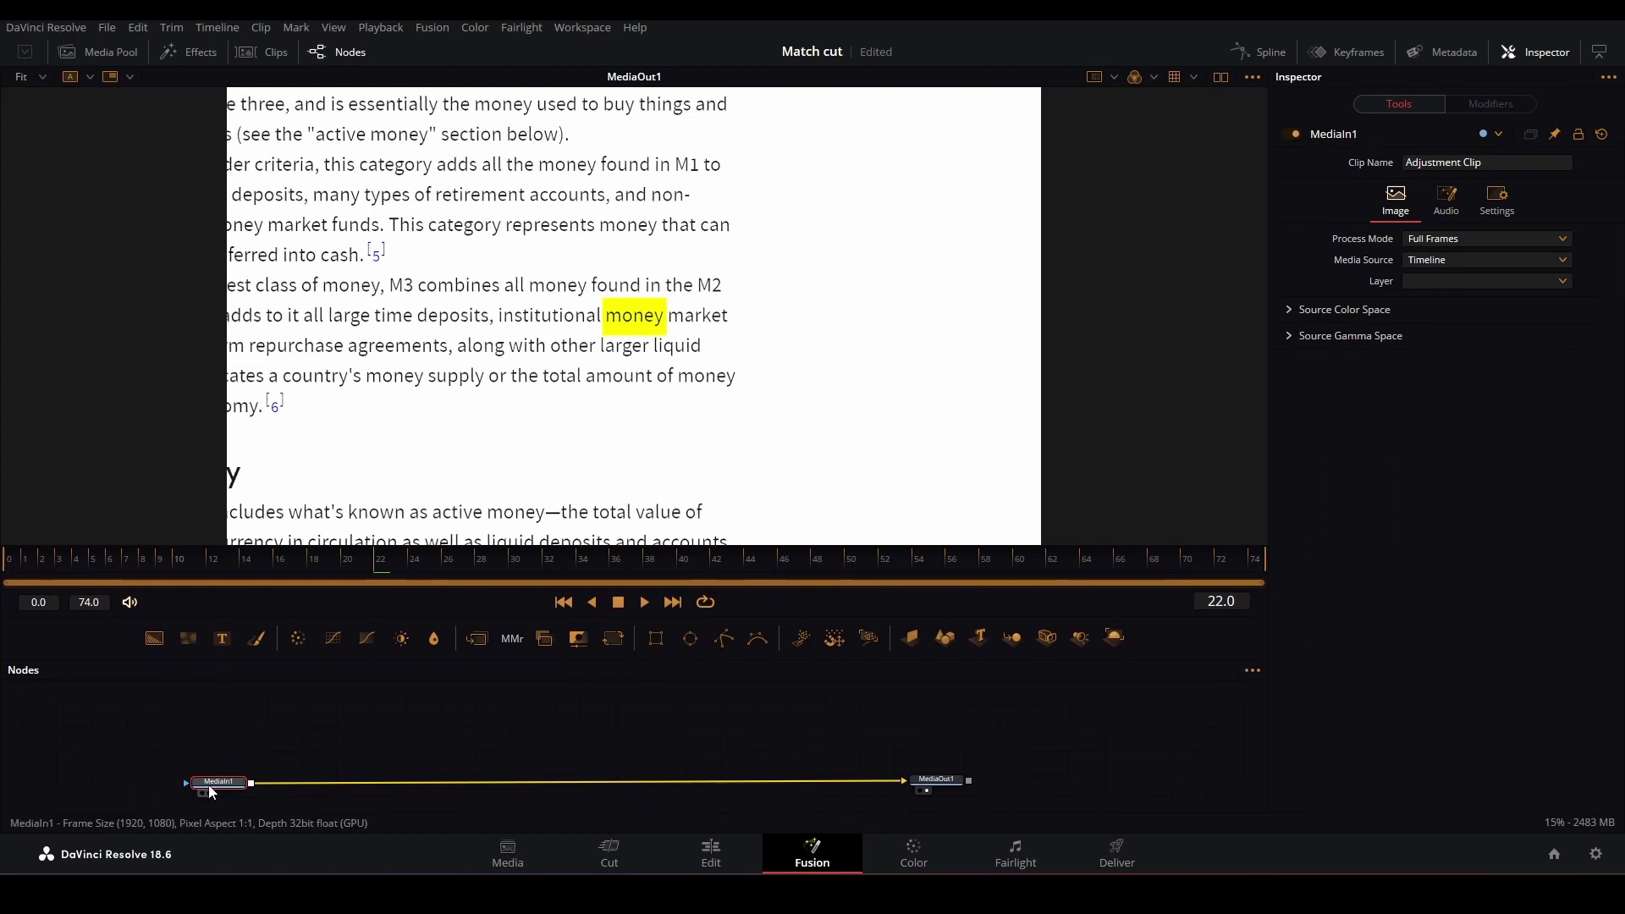
left_click(713, 852)
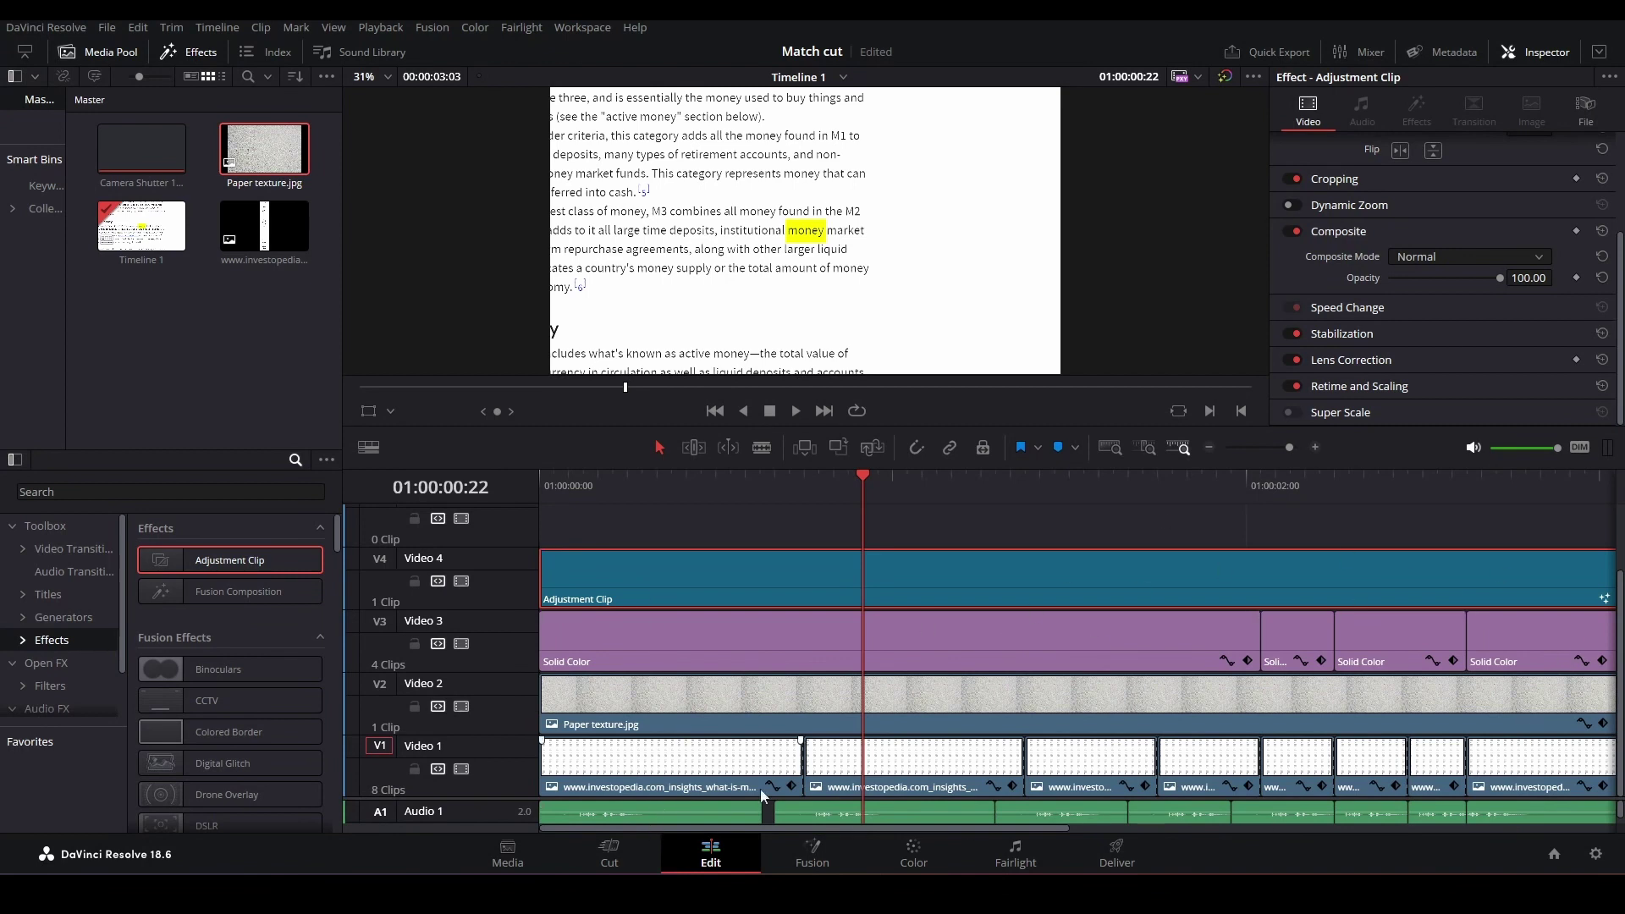
left_click(813, 853)
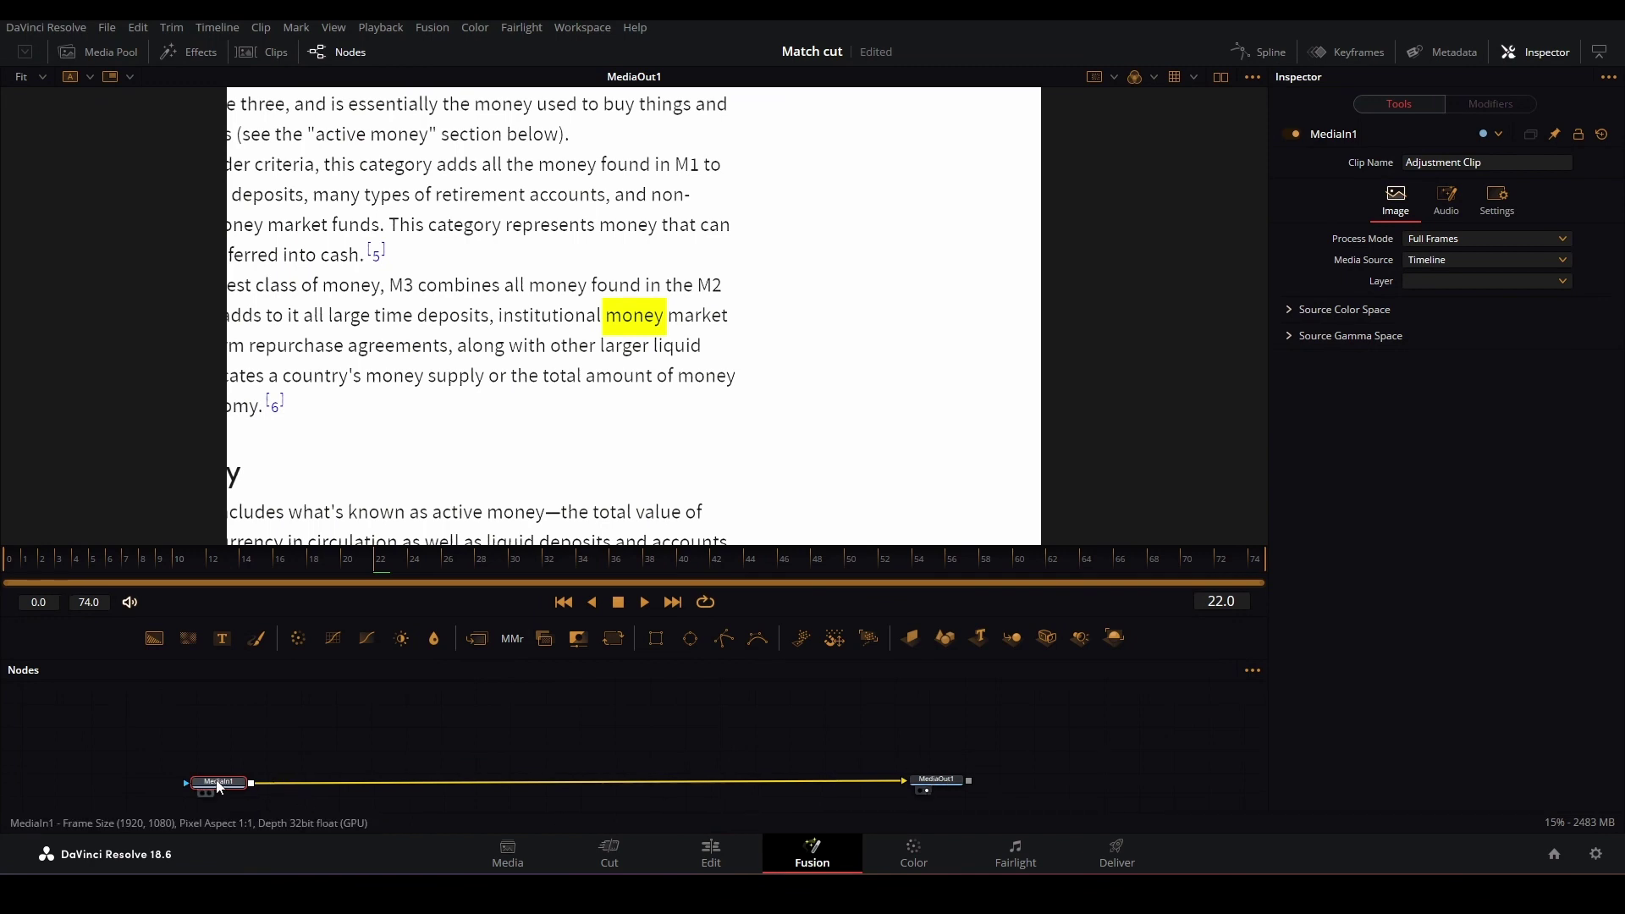
mouse_move(218, 786)
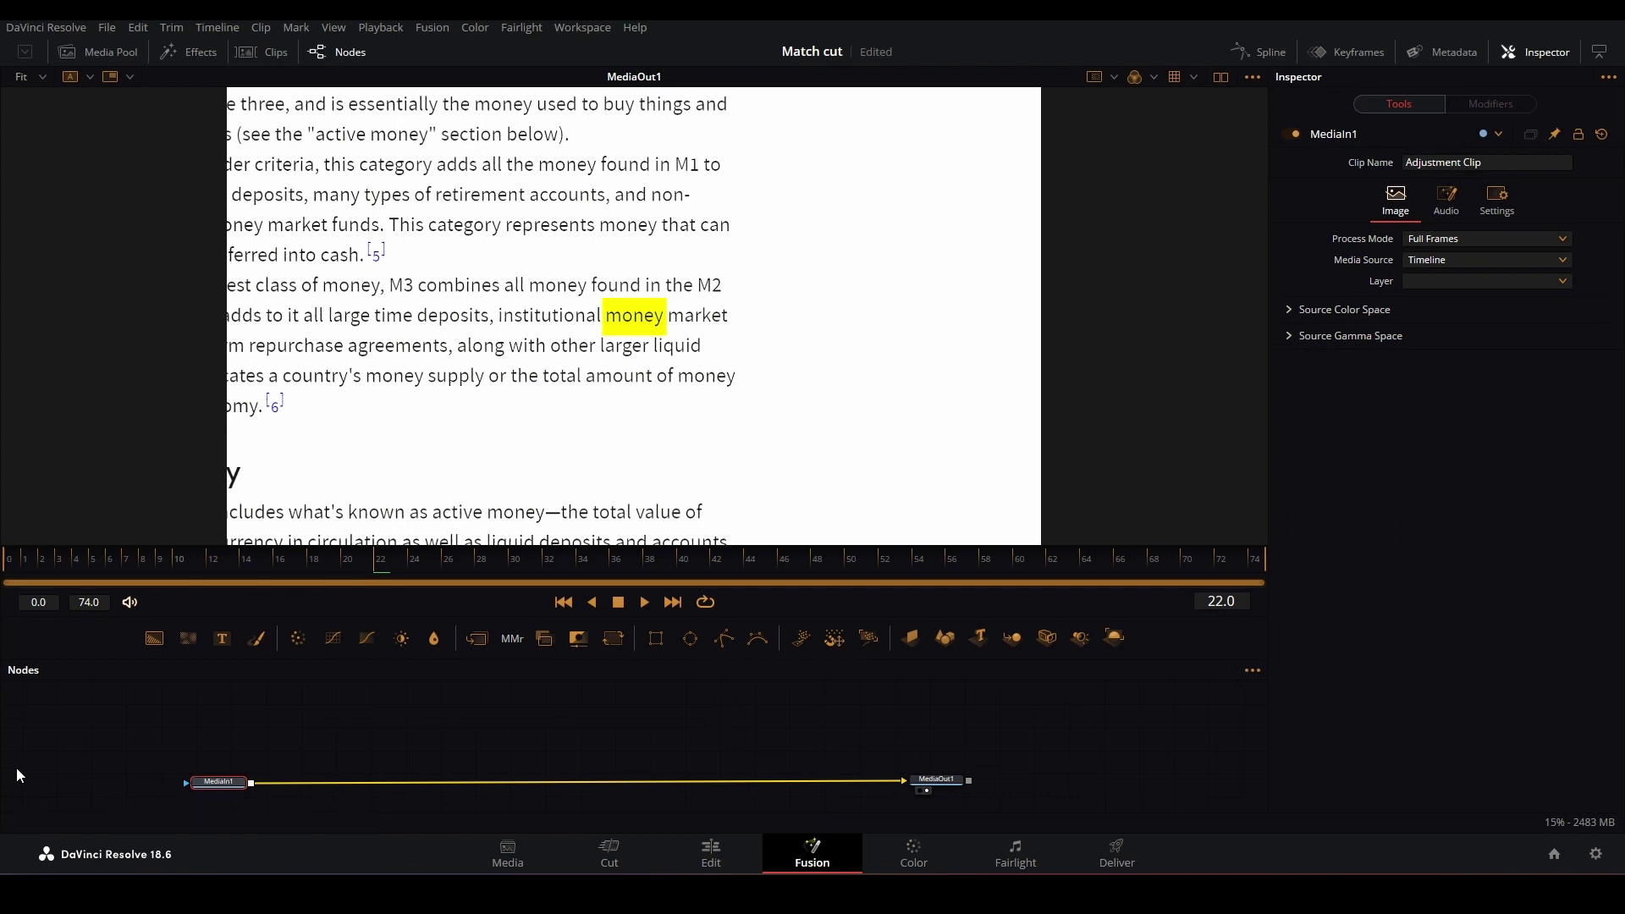
Insert a Blur node between MediaIn1 and MediaOut1 using the tool search
key("shift+space")
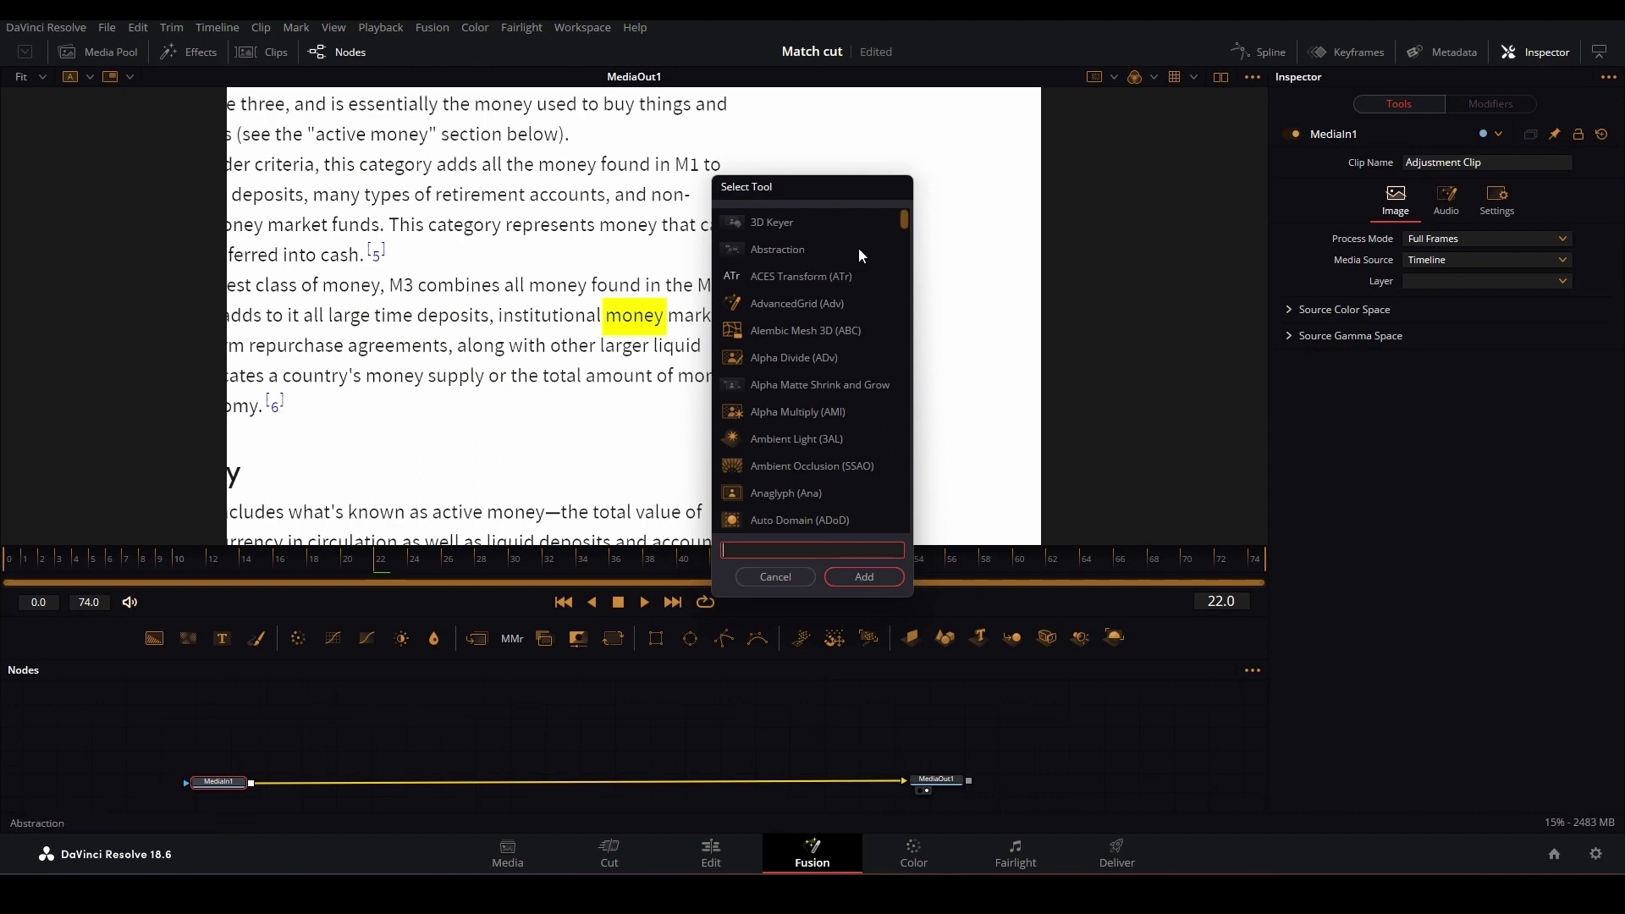
type("blur")
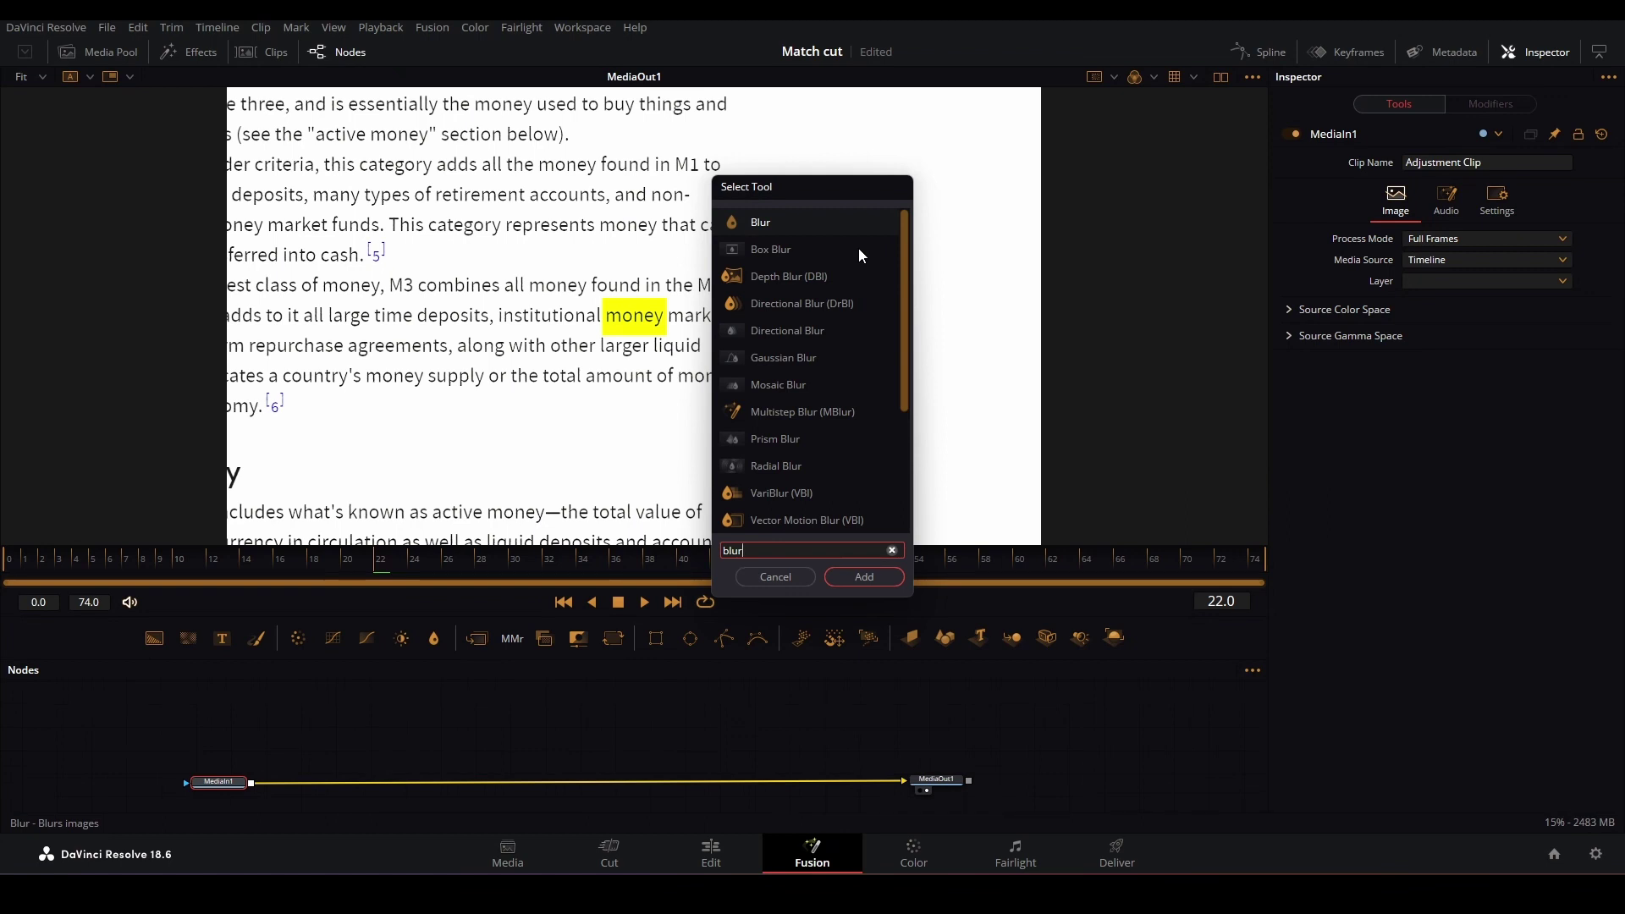
key("Return")
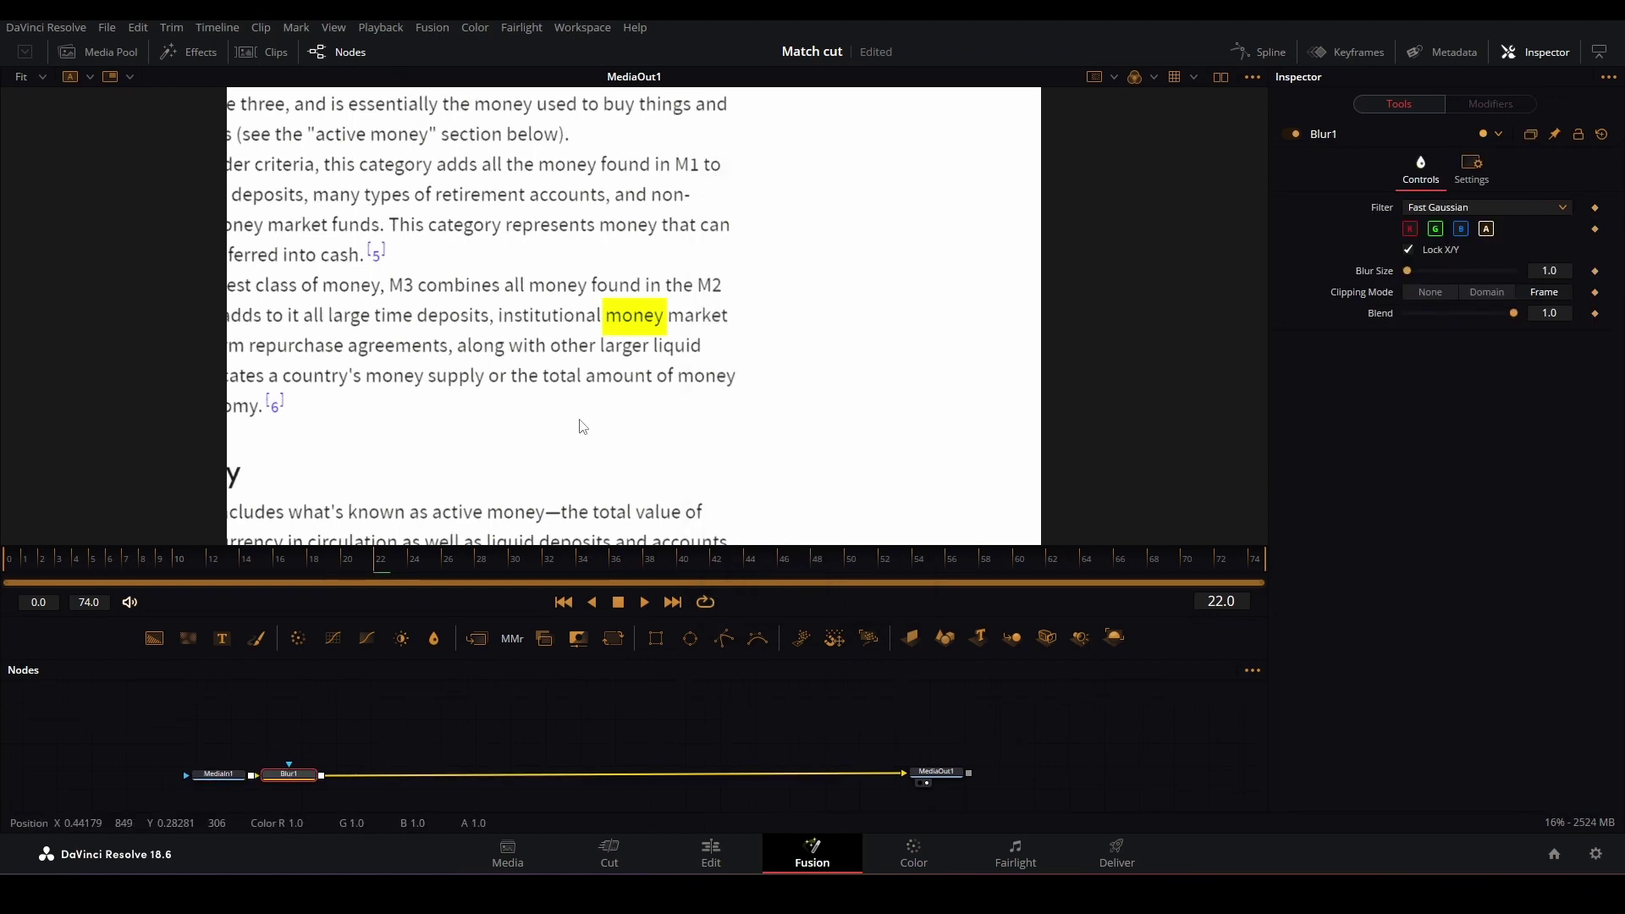
Set Blur Size to 3.0, then reduce it to 2.0
left_click(1548, 271)
key("BackSpace")
type("3")
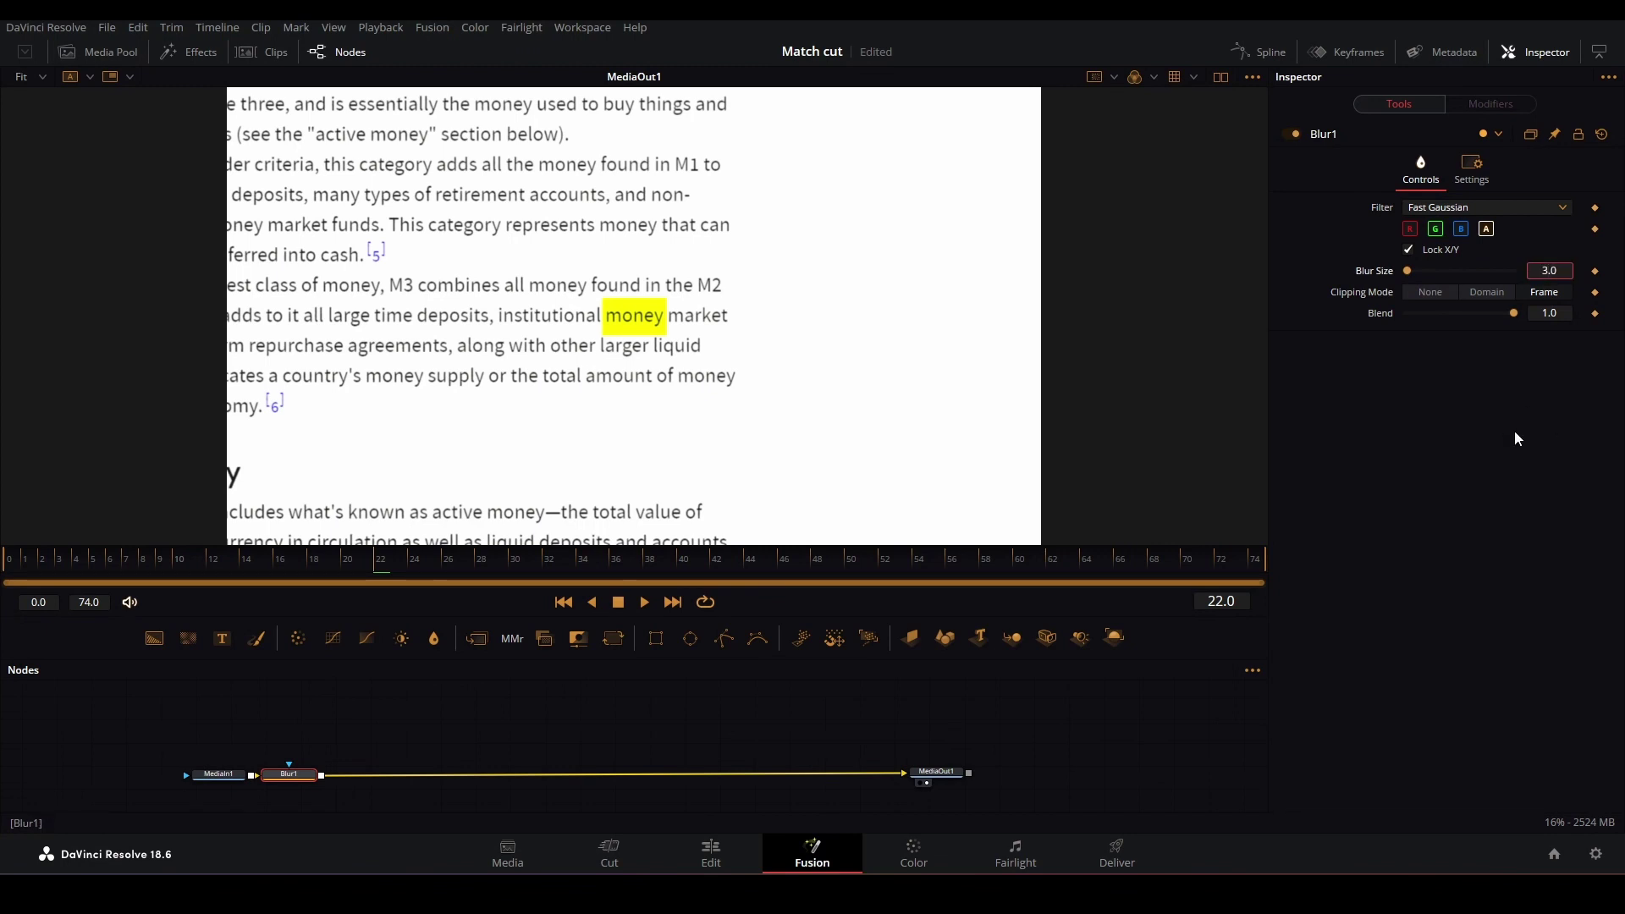
key("Tab")
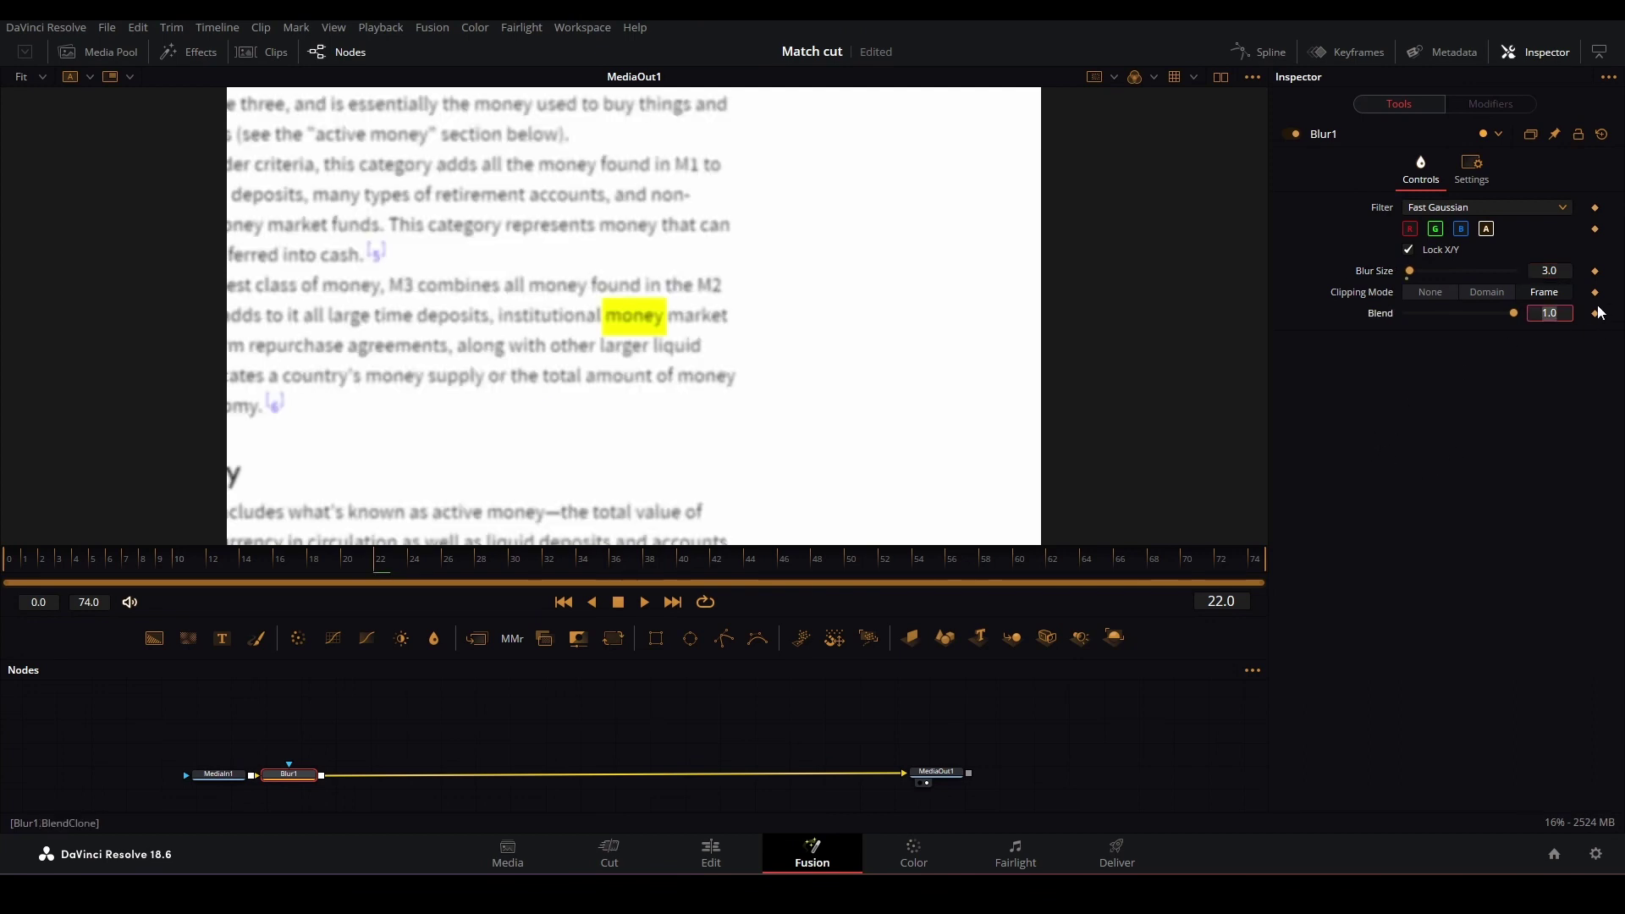
left_click(1548, 271)
type("2")
key("Tab")
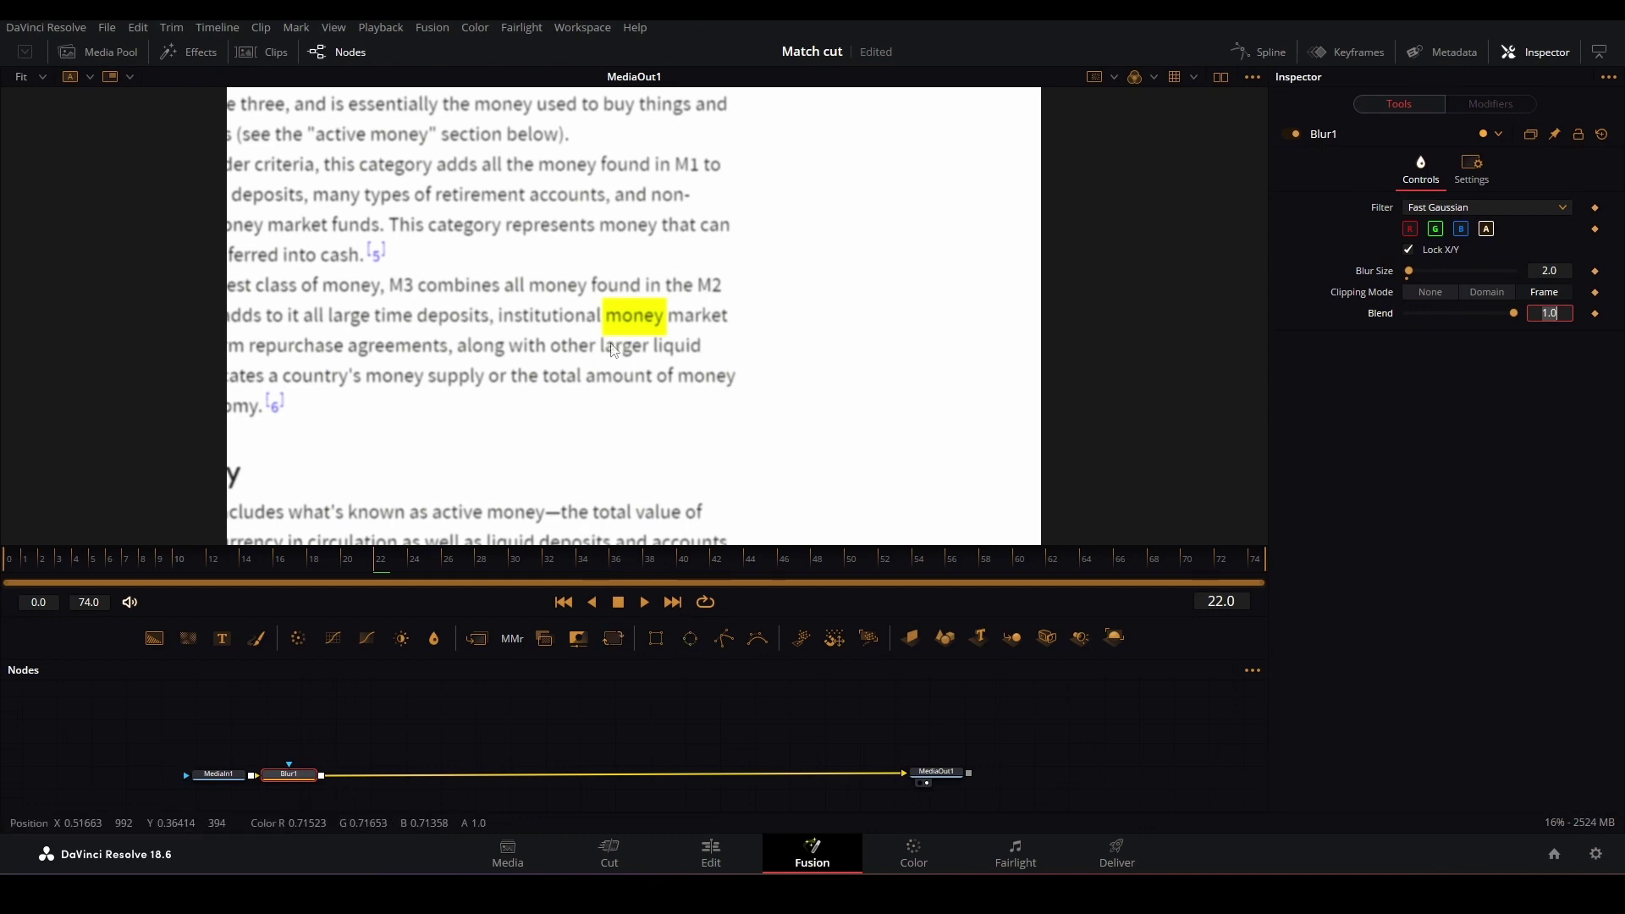
Add an inverted Ellipse mask to Blur1 and shrink it to 0.087 × 0.059 around 'money'
left_click_drag(695, 641, 289, 773)
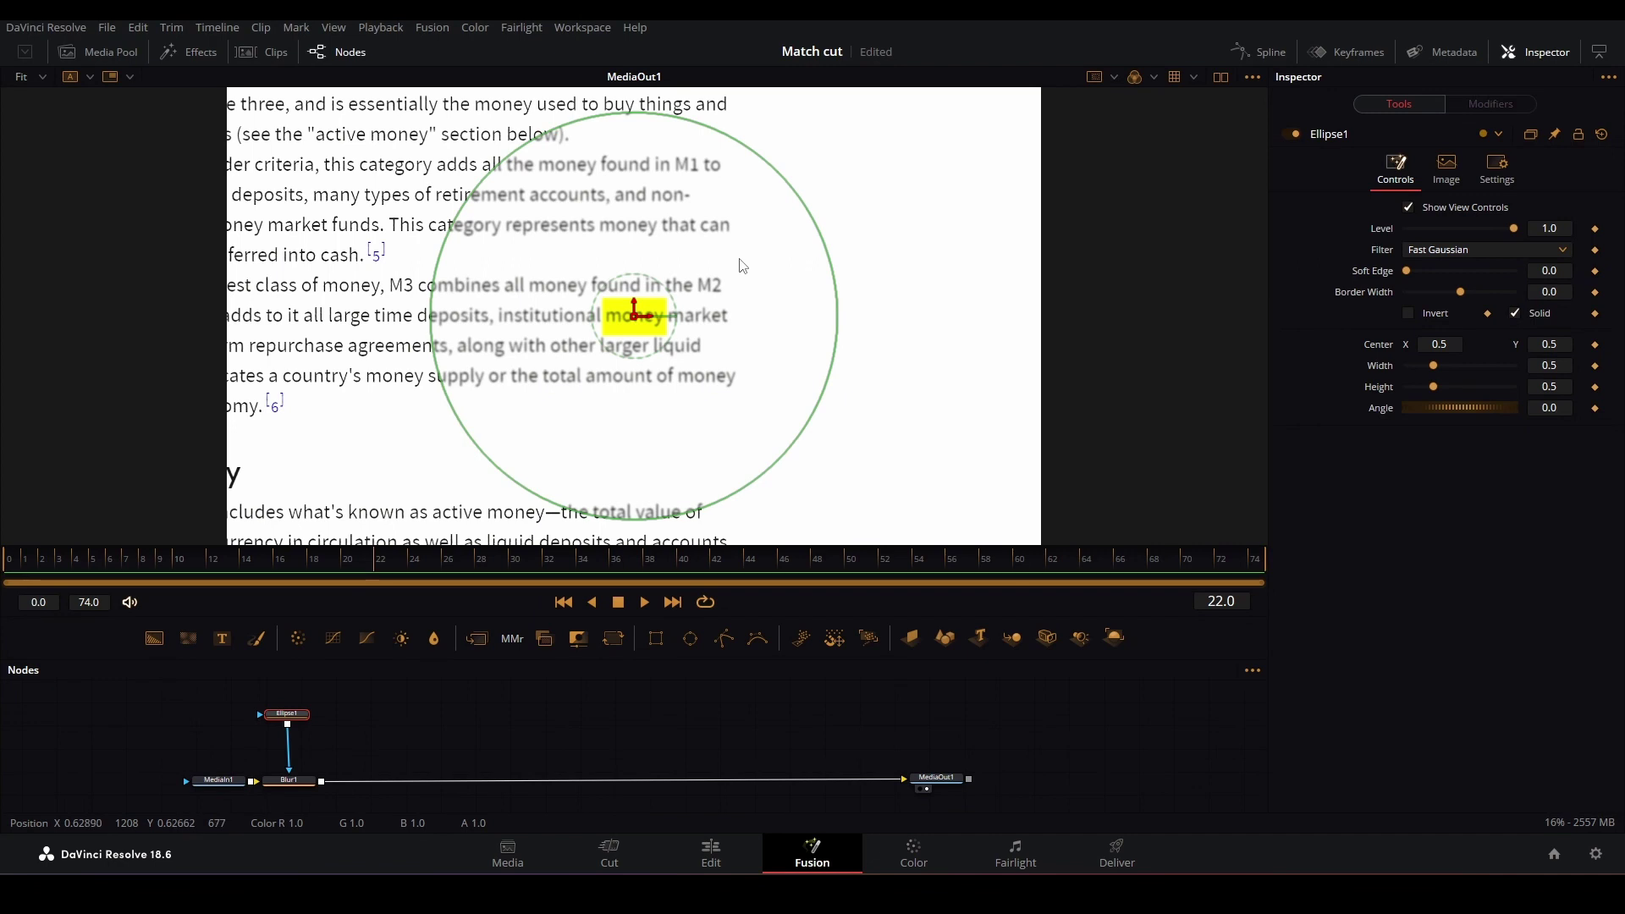
left_click(1408, 313)
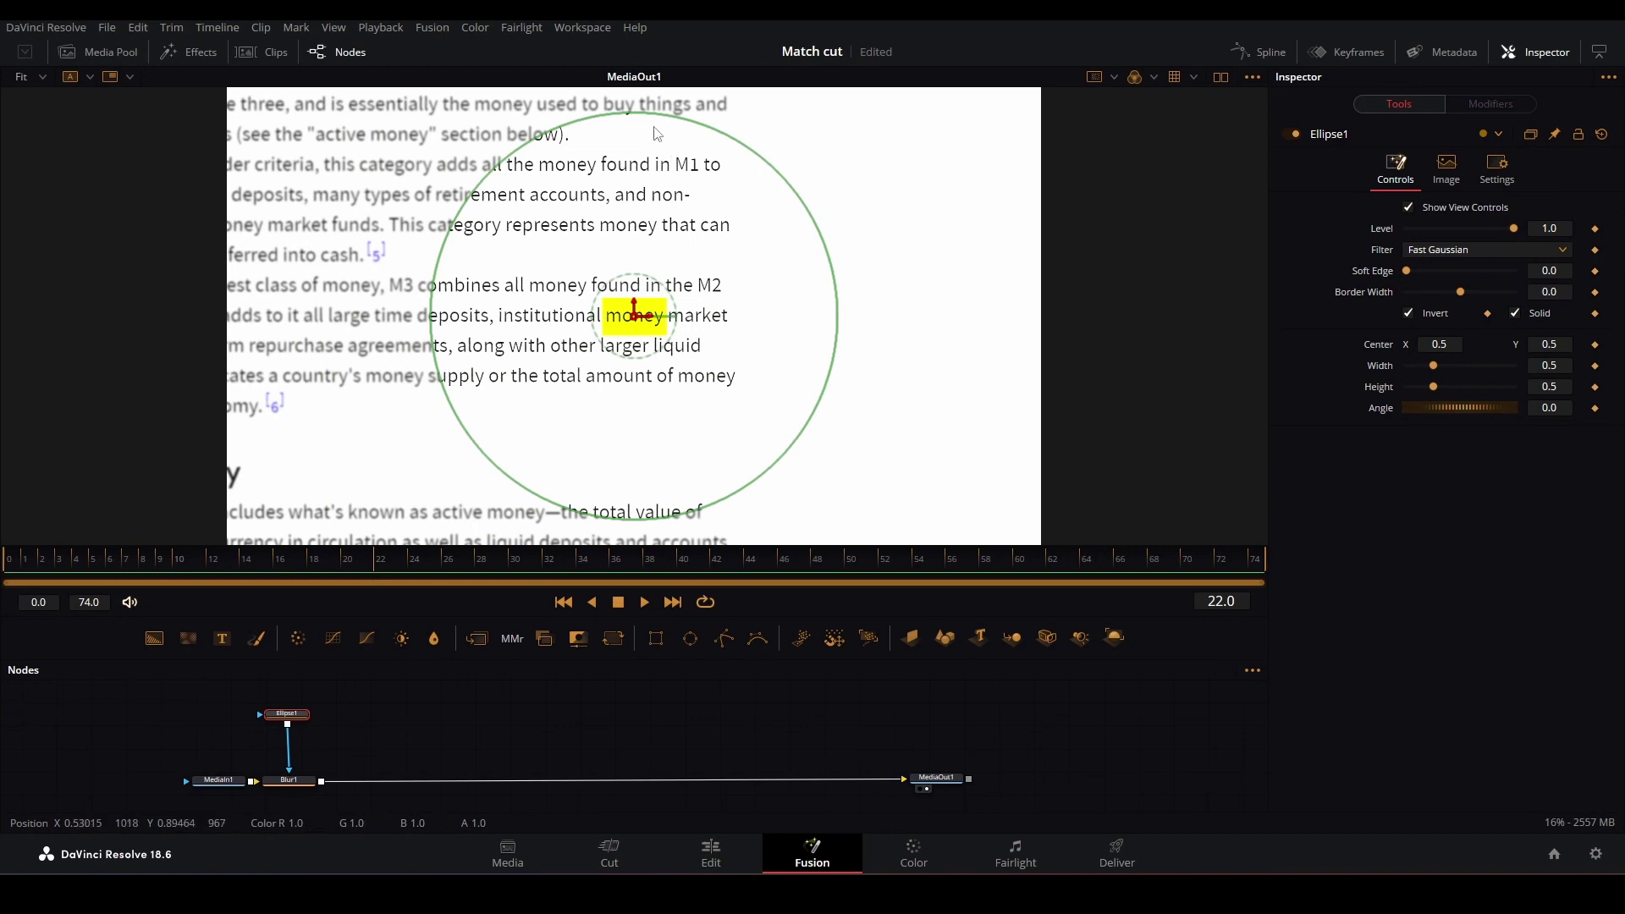
left_click_drag(654, 129, 639, 297)
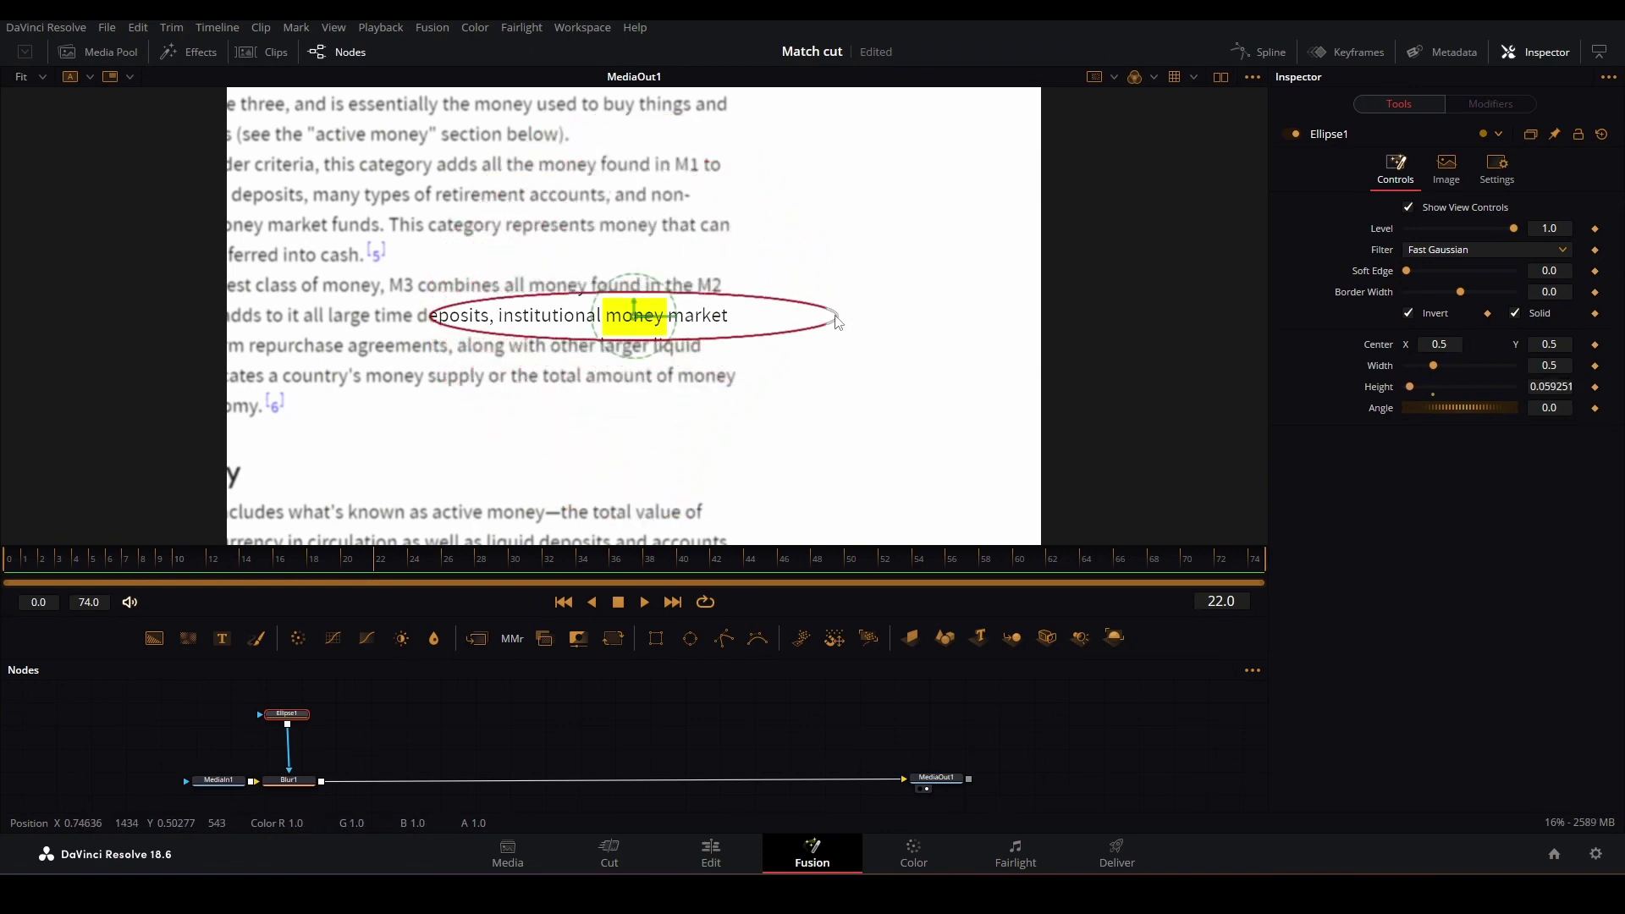
left_click_drag(842, 334, 669, 346)
left_click_drag(669, 347, 671, 347)
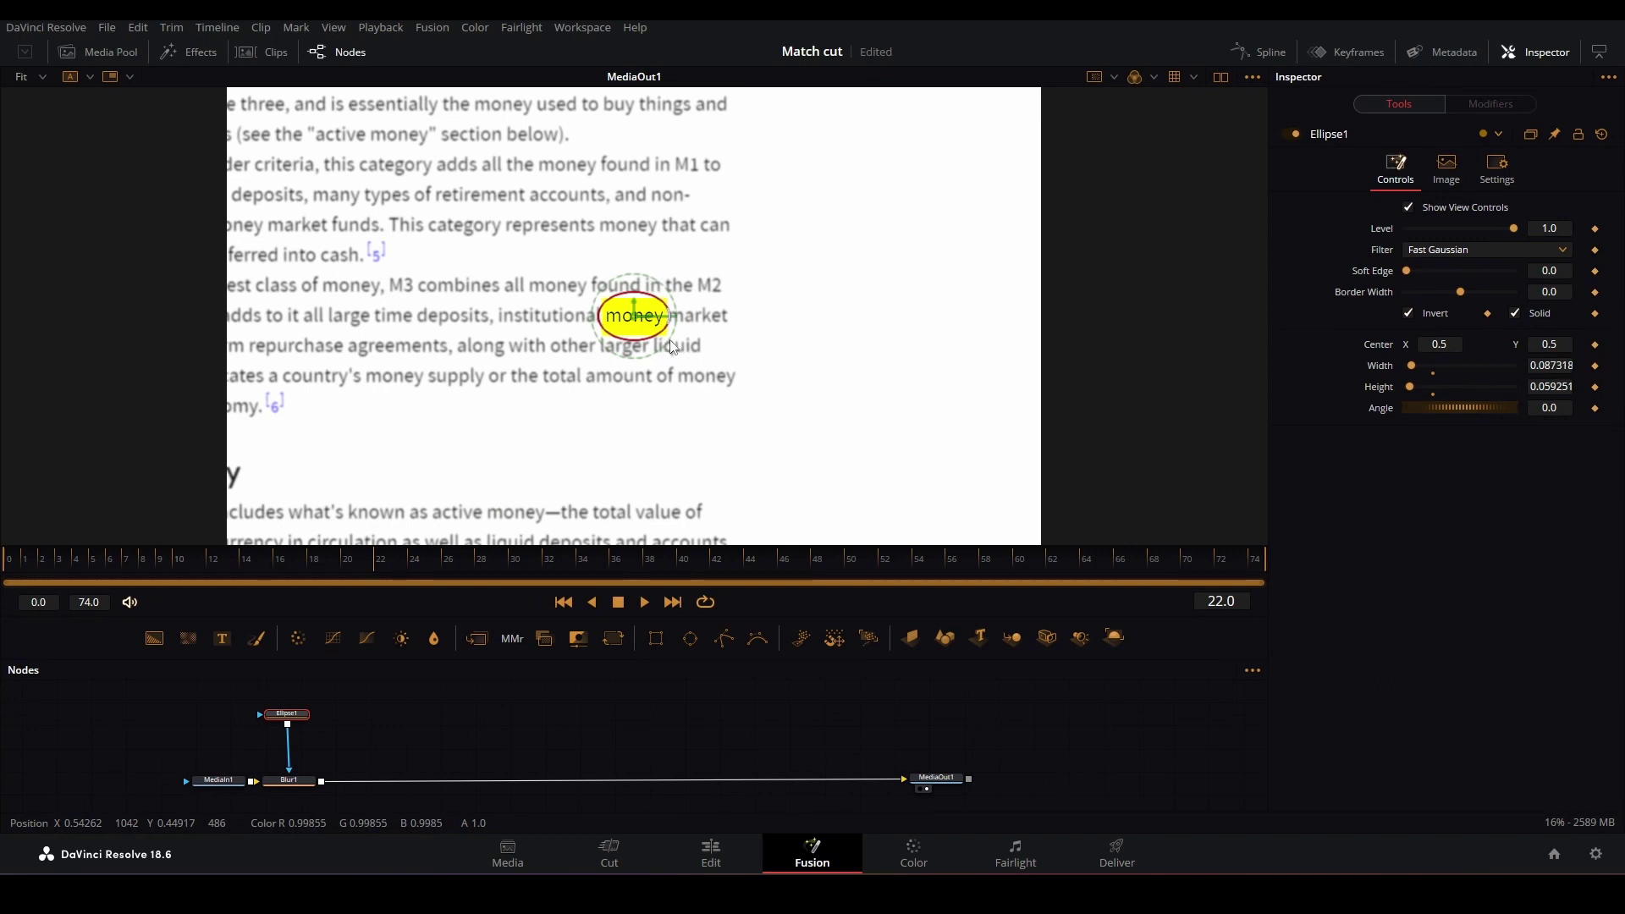
Check later screenshots and widen Ellipse1 to about 0.116 so each Money stays sharp
left_click(668, 709)
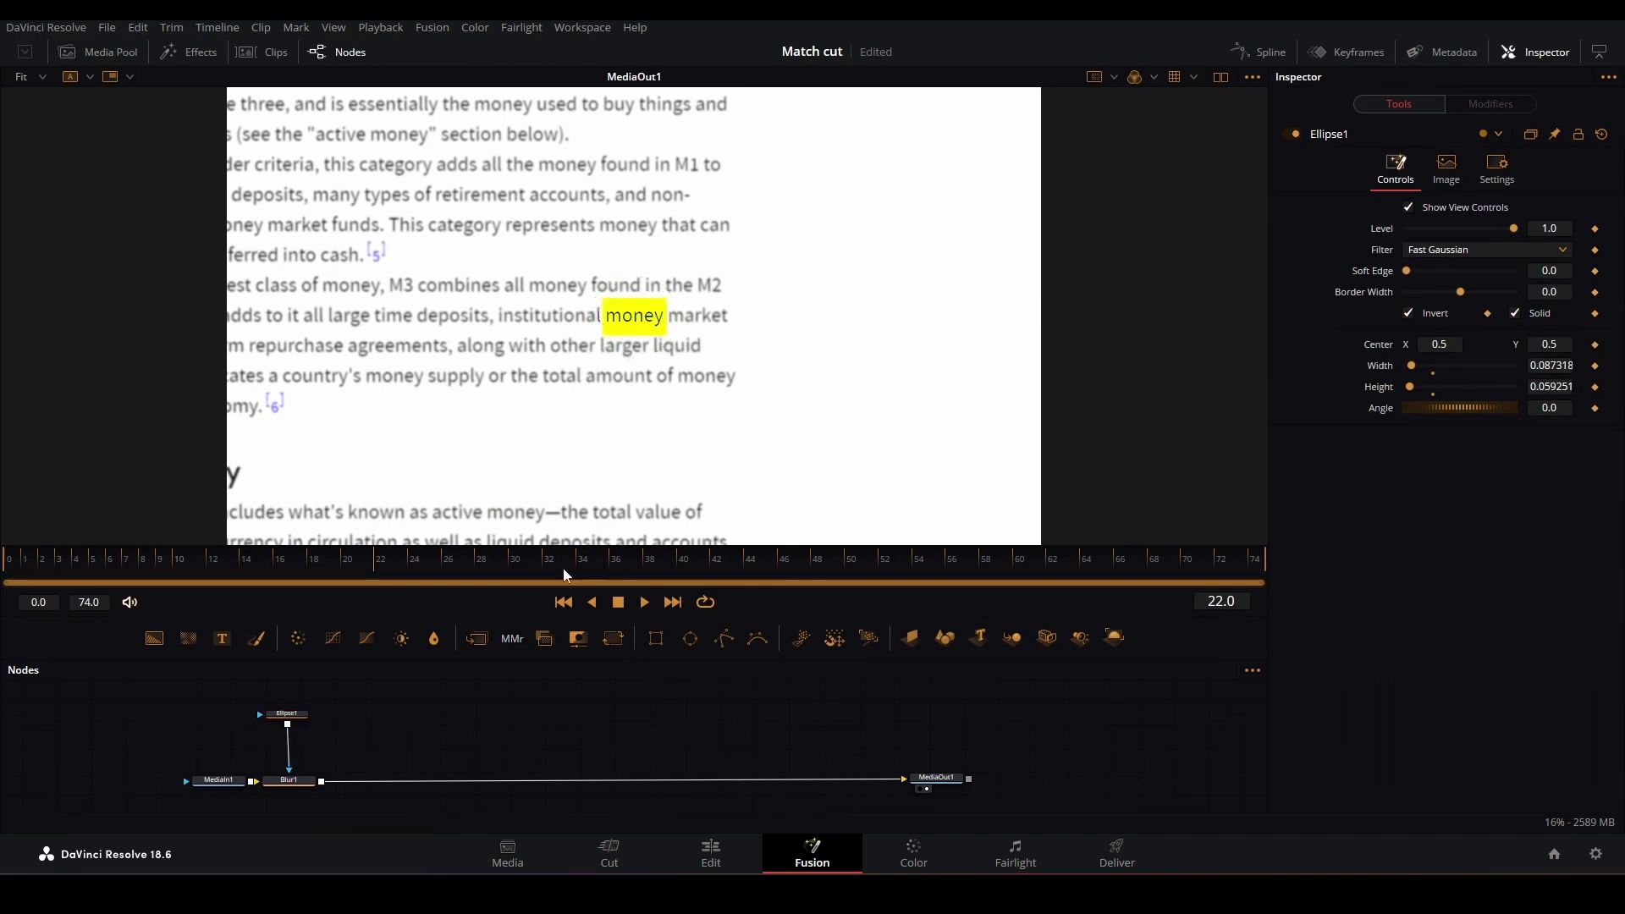
left_click(643, 604)
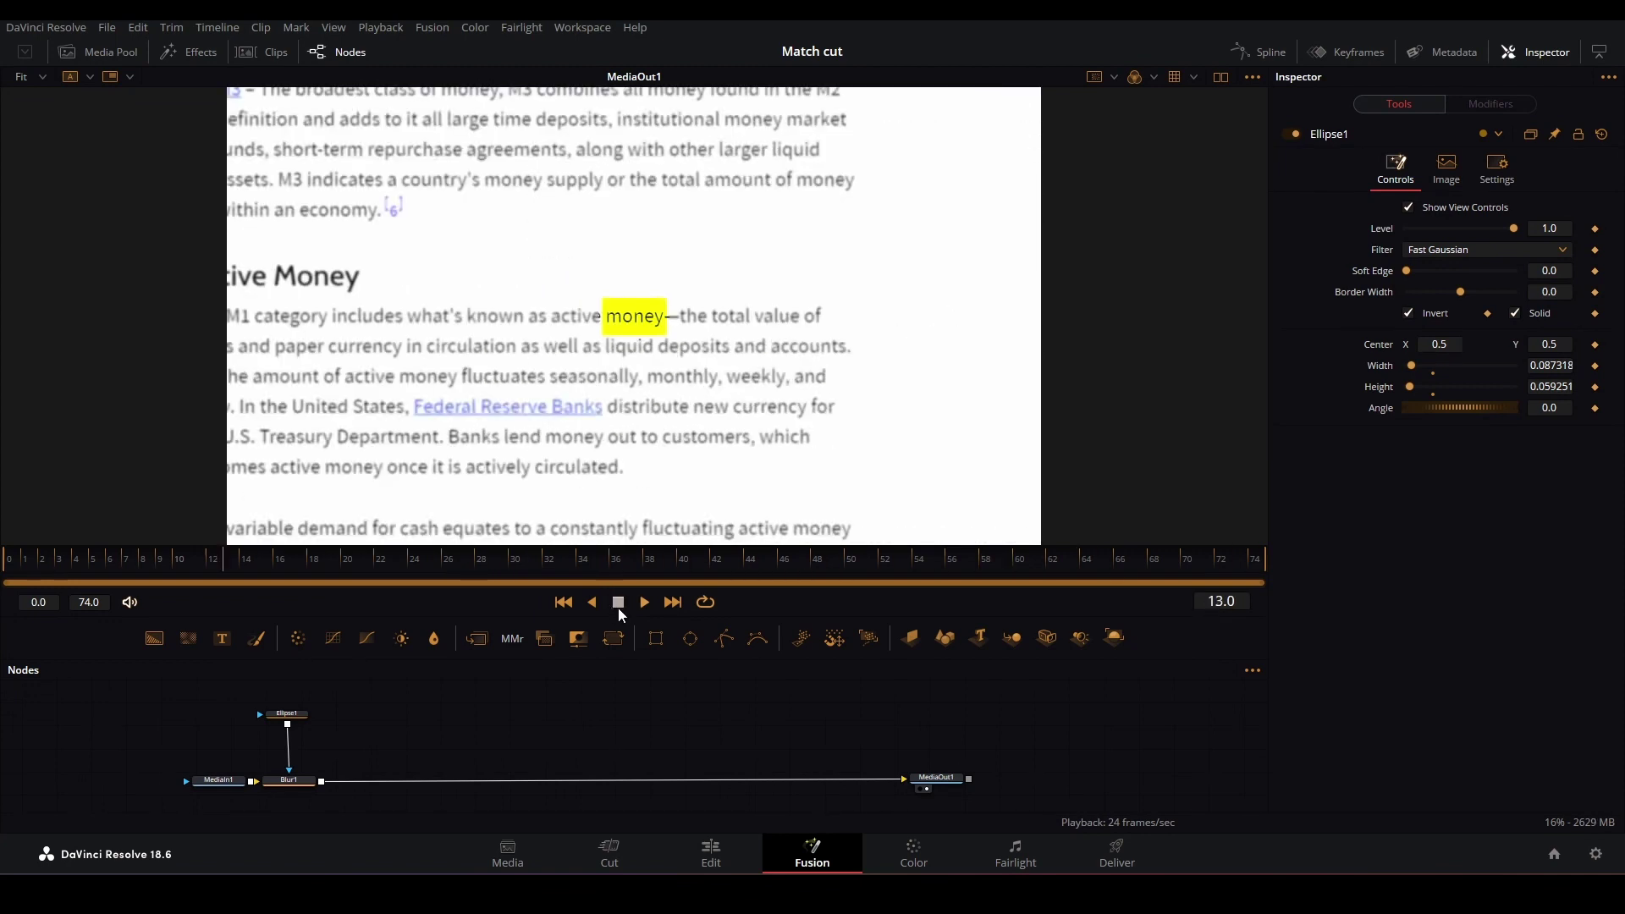
left_click_drag(556, 571, 862, 557)
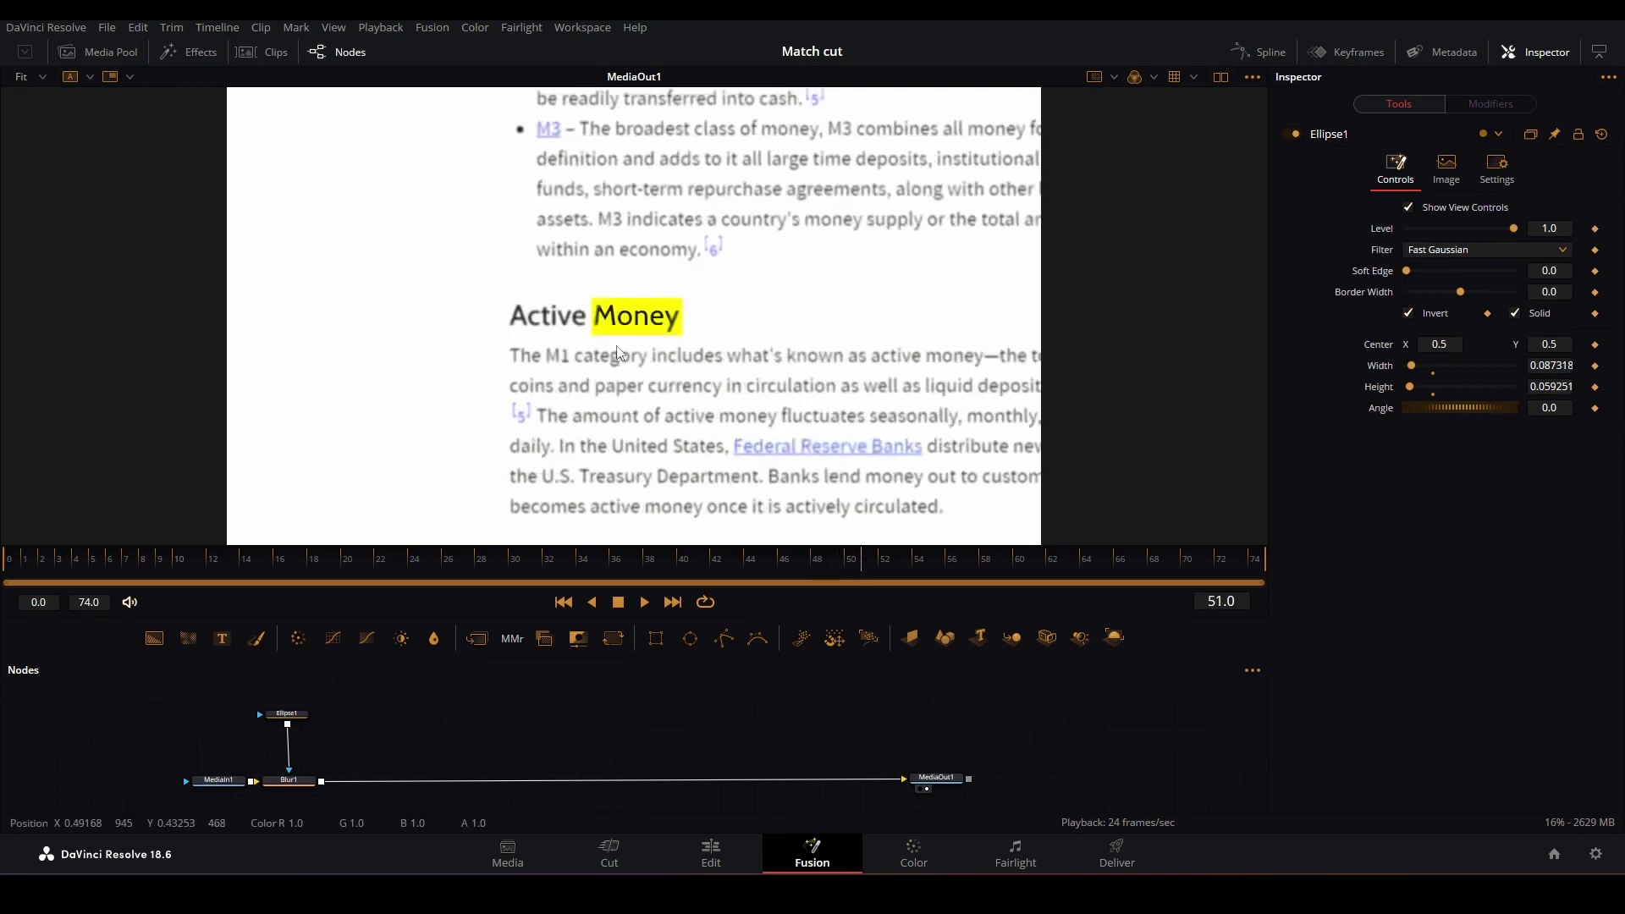
left_click(288, 714)
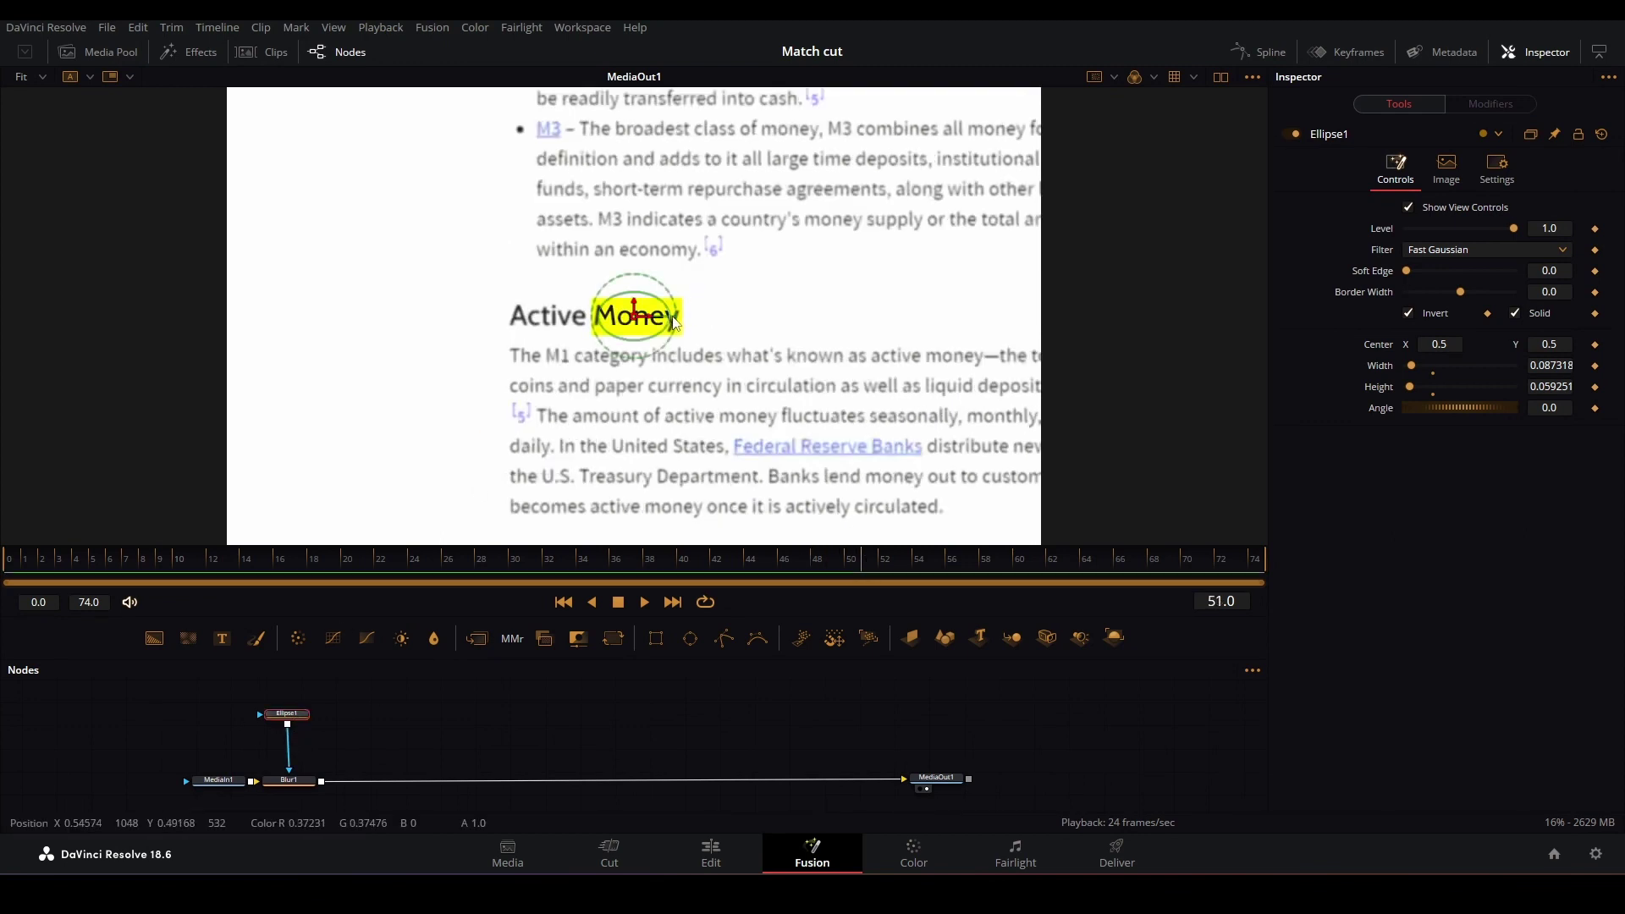
left_click_drag(675, 318, 684, 323)
left_click(643, 561)
left_click_drag(644, 561, 677, 557)
key("space")
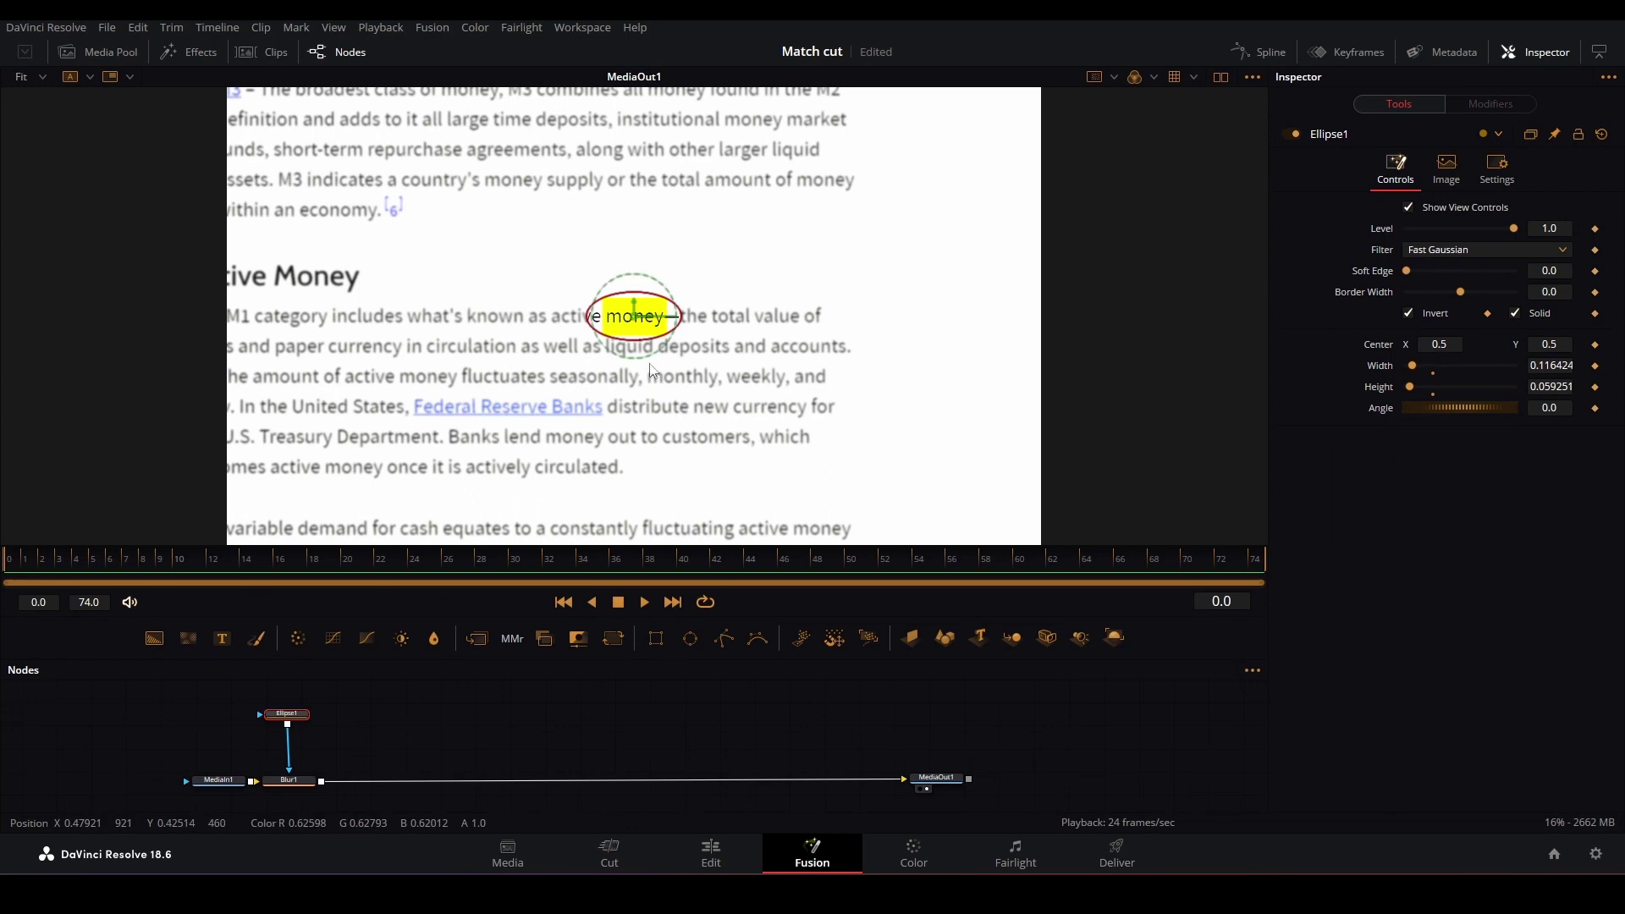
Return to the Edit page, enlarge the viewer, and play back the blurred edit
left_click(702, 850)
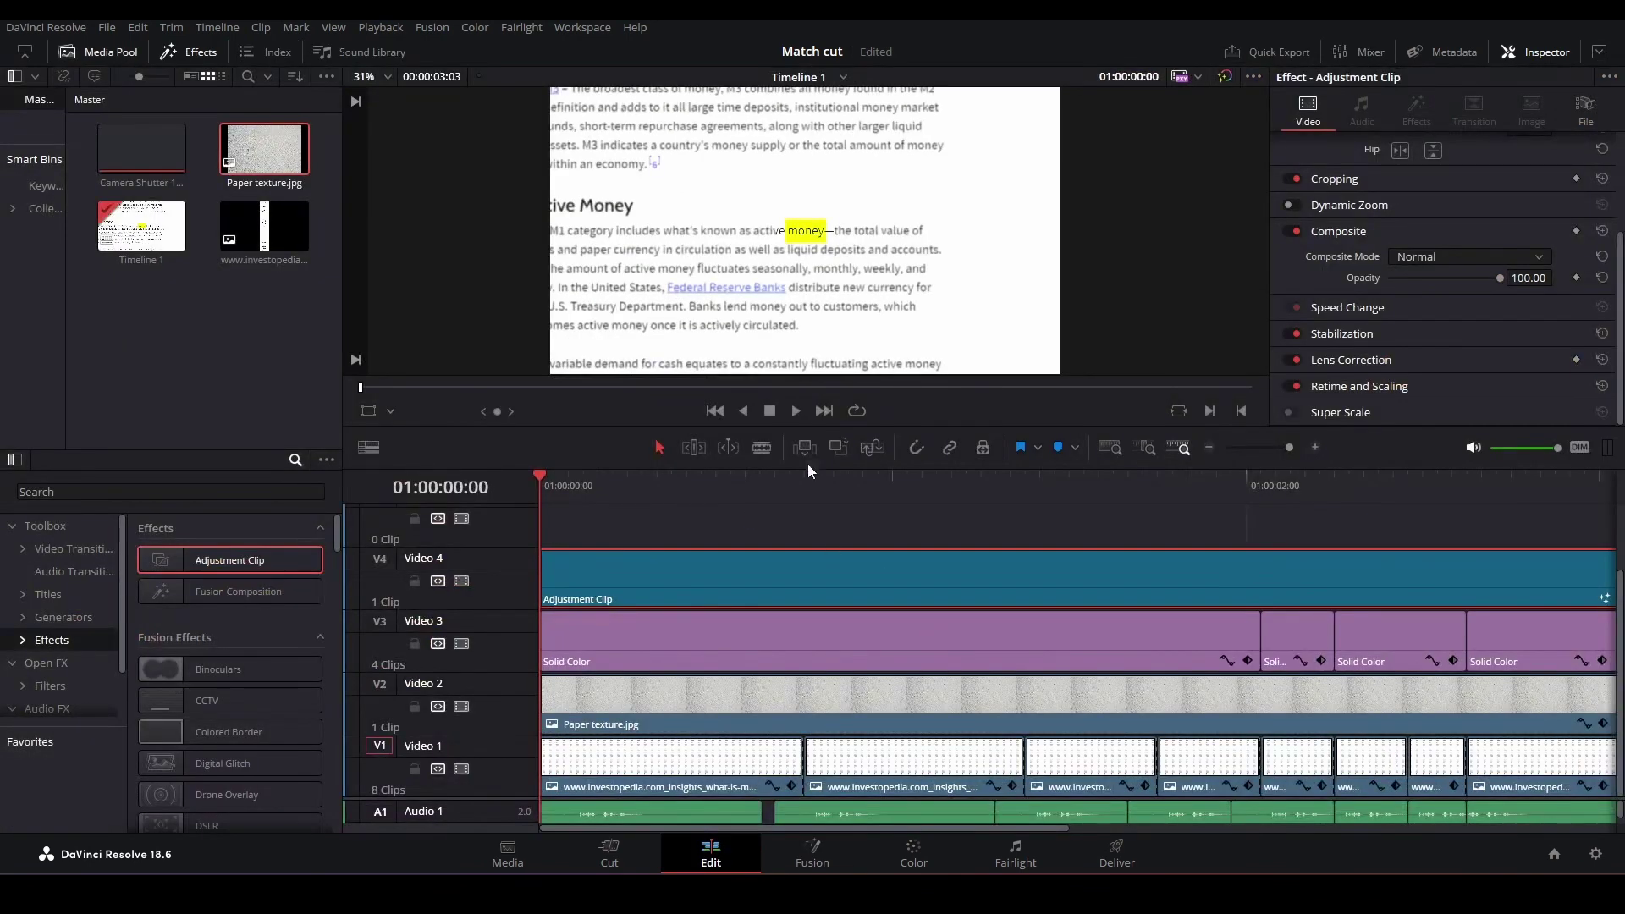
left_click_drag(796, 431, 741, 614)
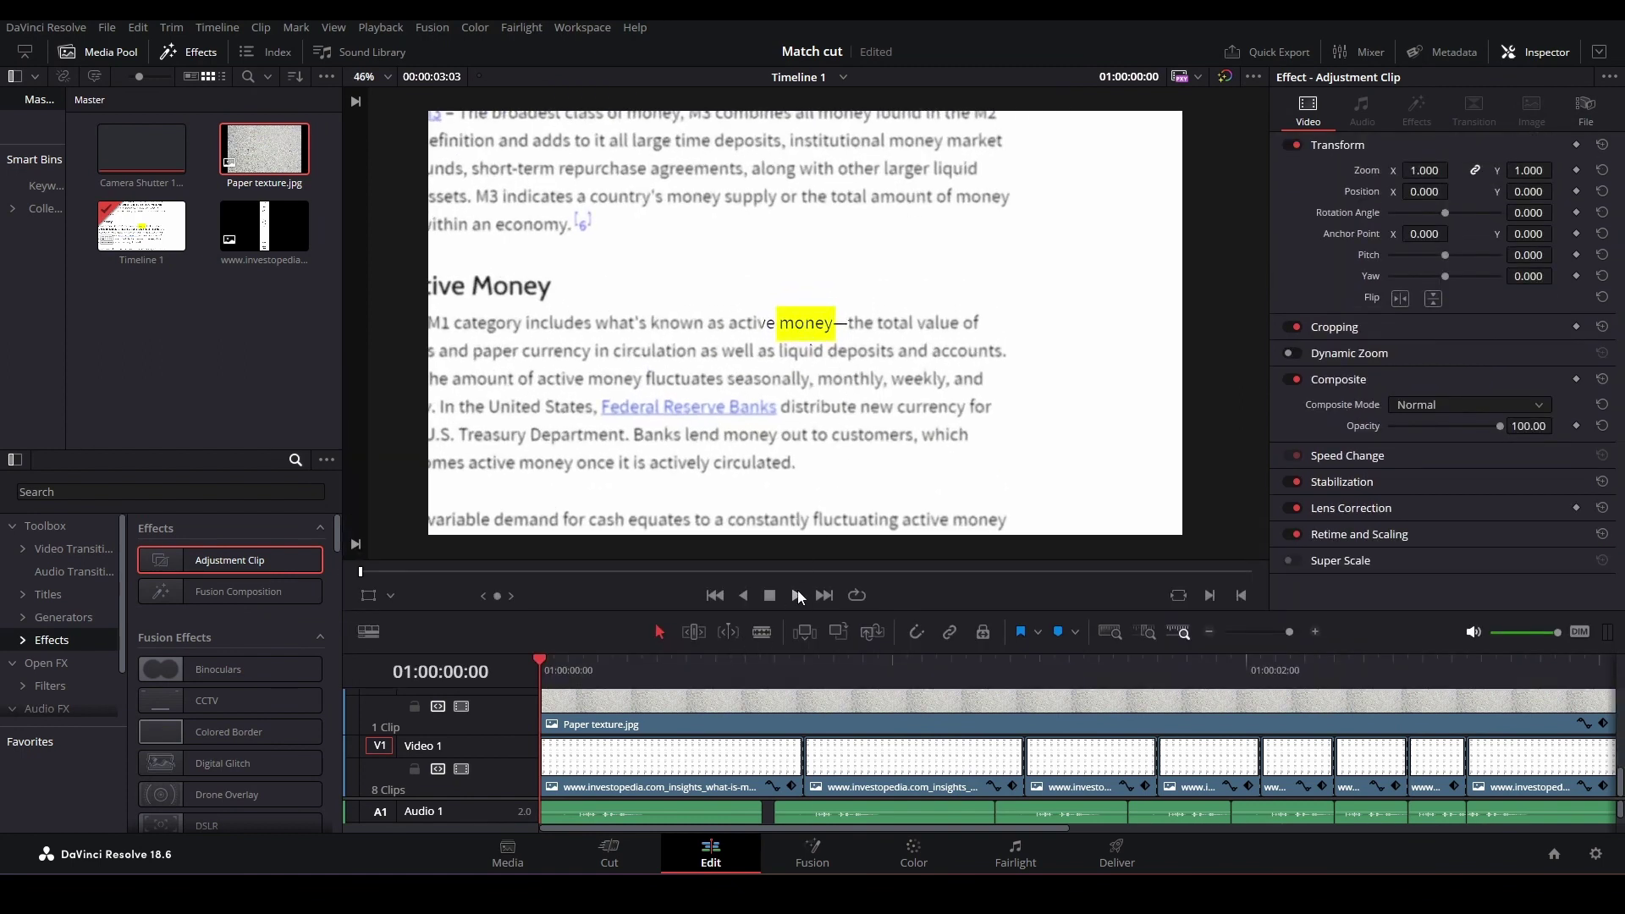
left_click(796, 595)
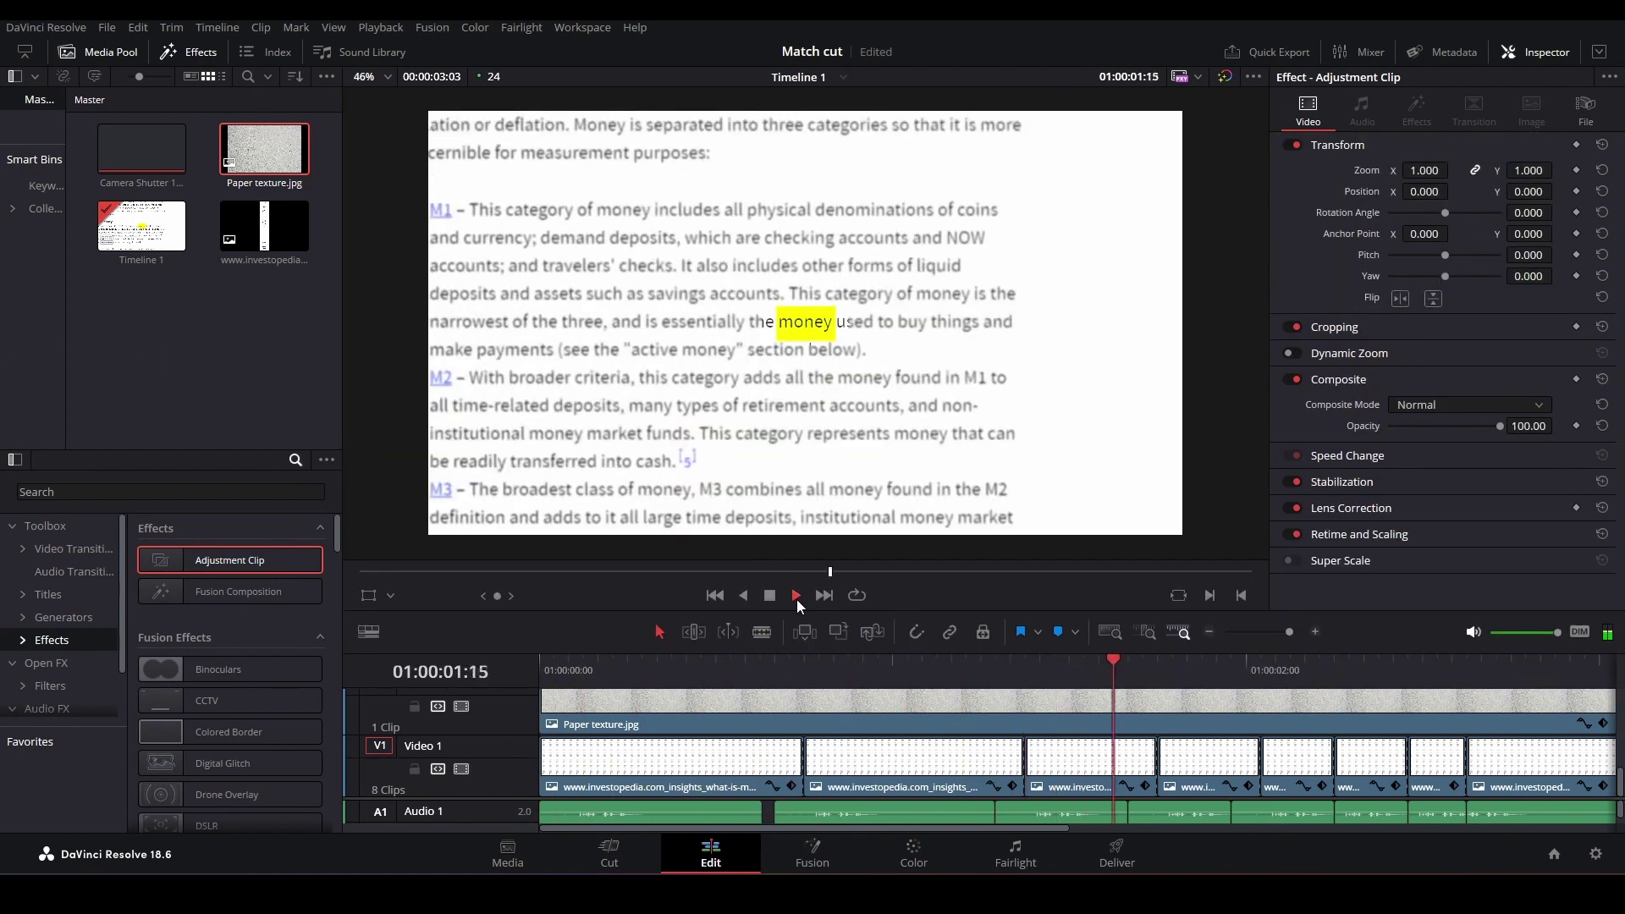